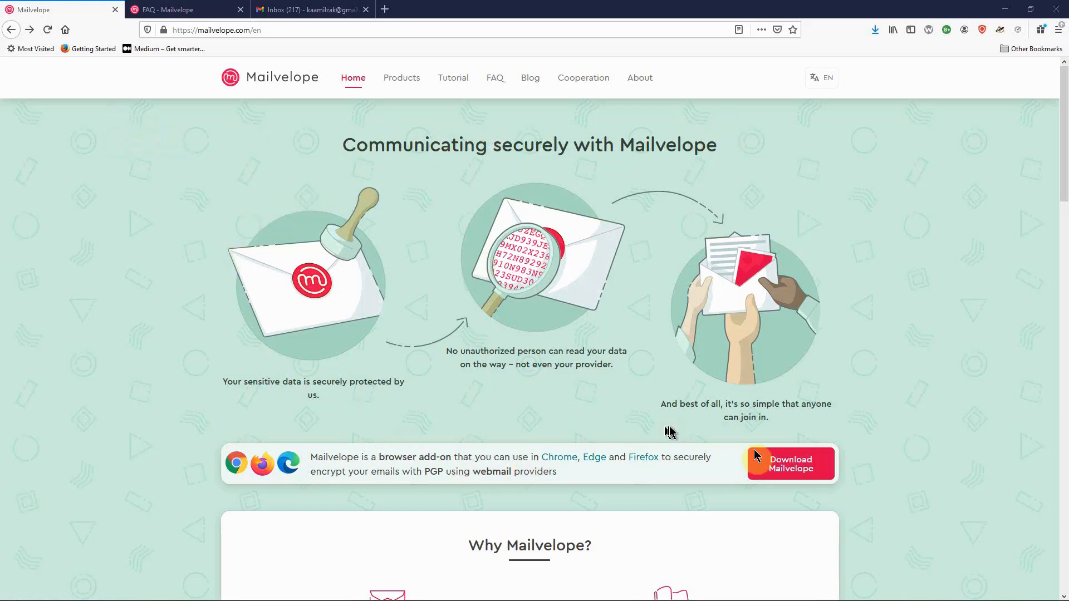
Step: Add Mailvelope to Firefox, grant its permissions, and allow it in Private Windows
click(796, 469)
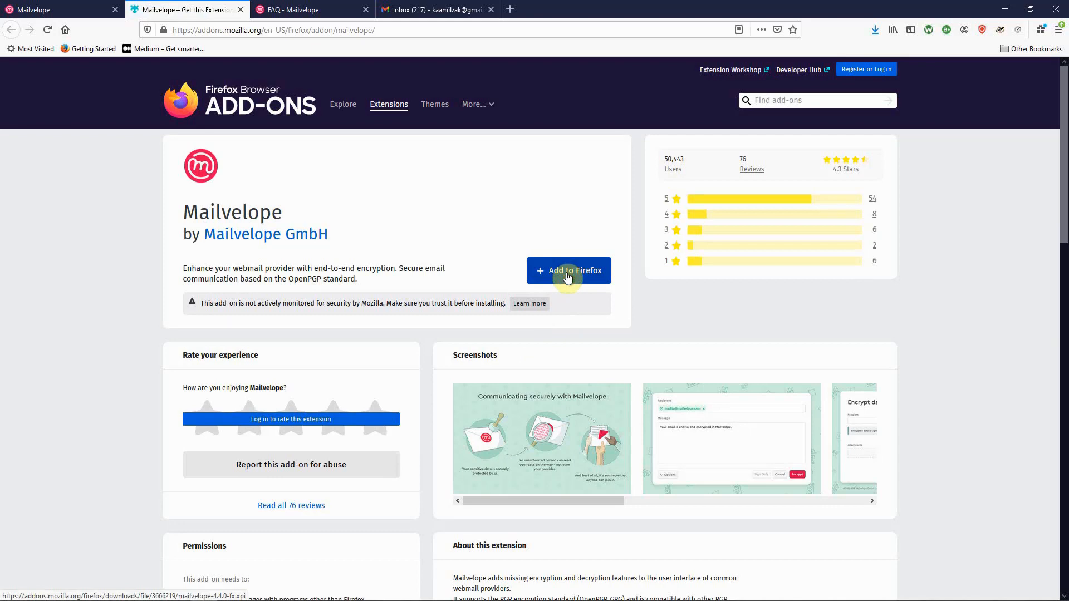
click(567, 277)
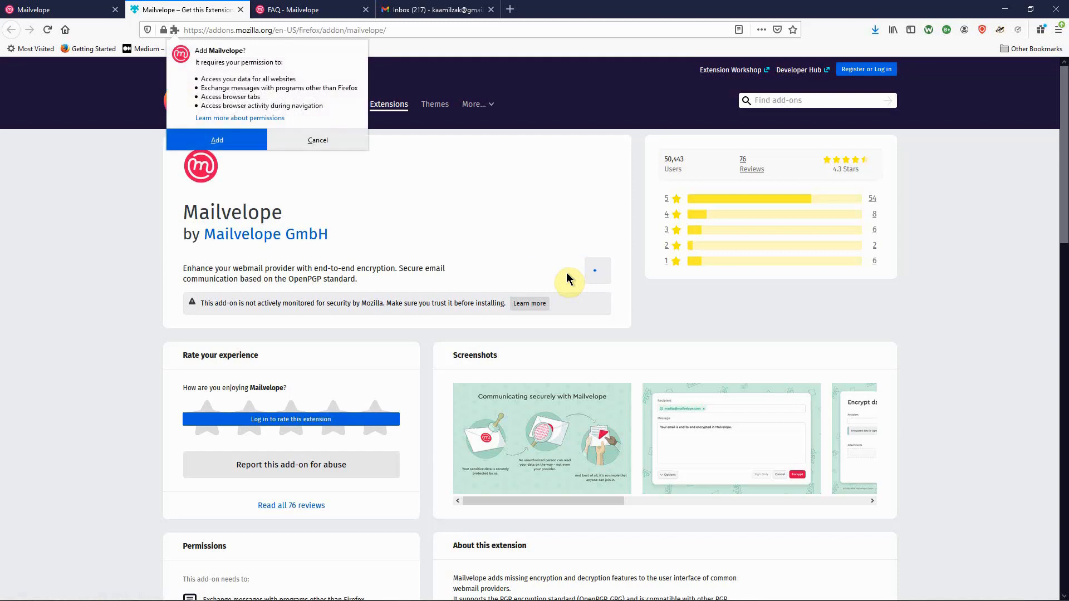
click(189, 140)
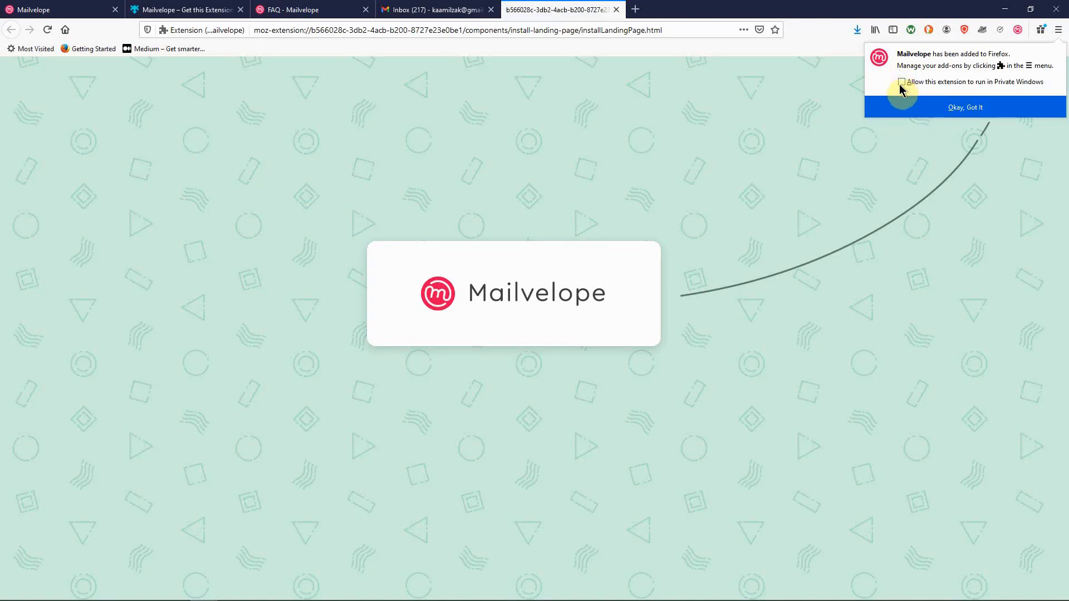
click(901, 82)
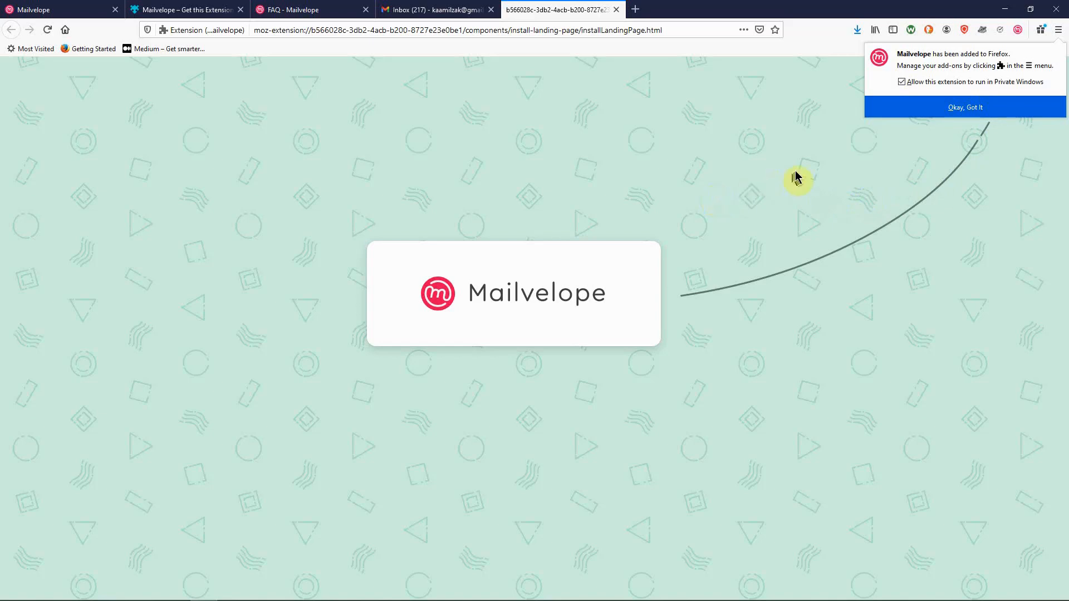
click(941, 107)
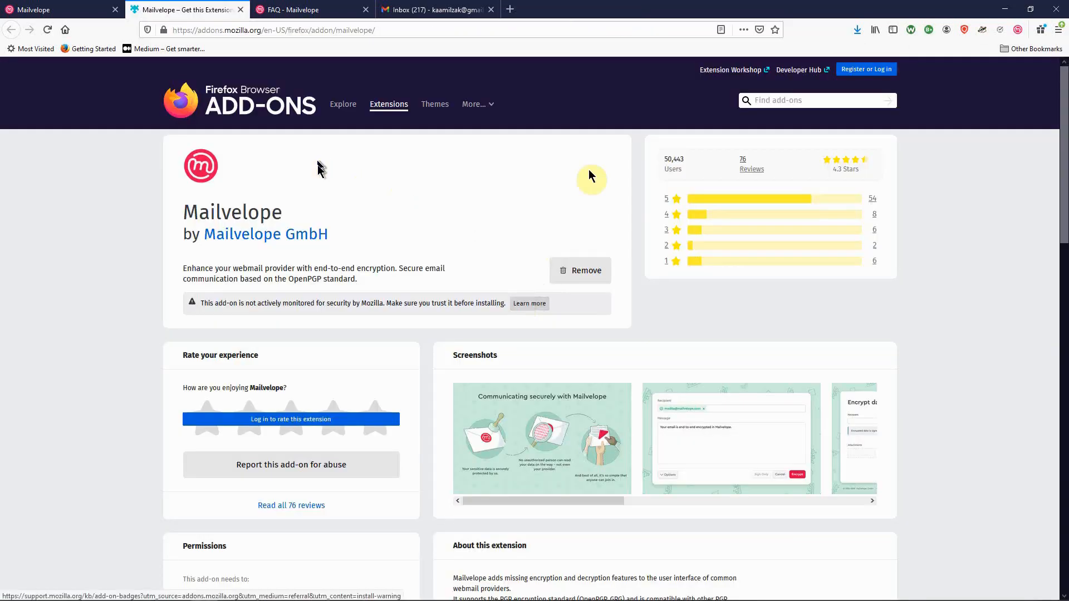
Step: Start Mailvelope's setup from its toolbar panel to reach the Key Management page
click(1017, 31)
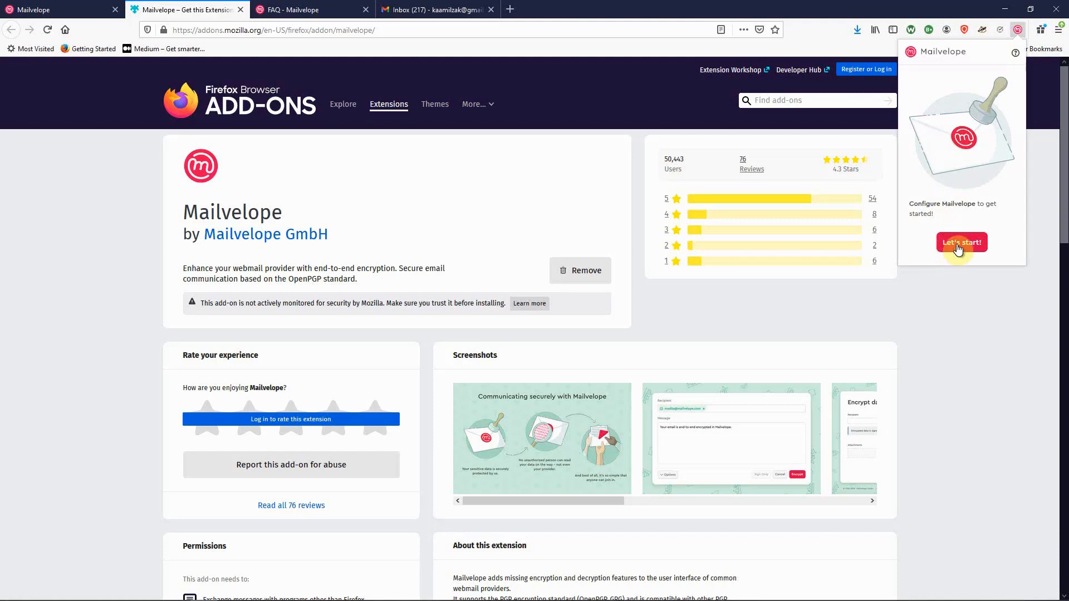
click(958, 245)
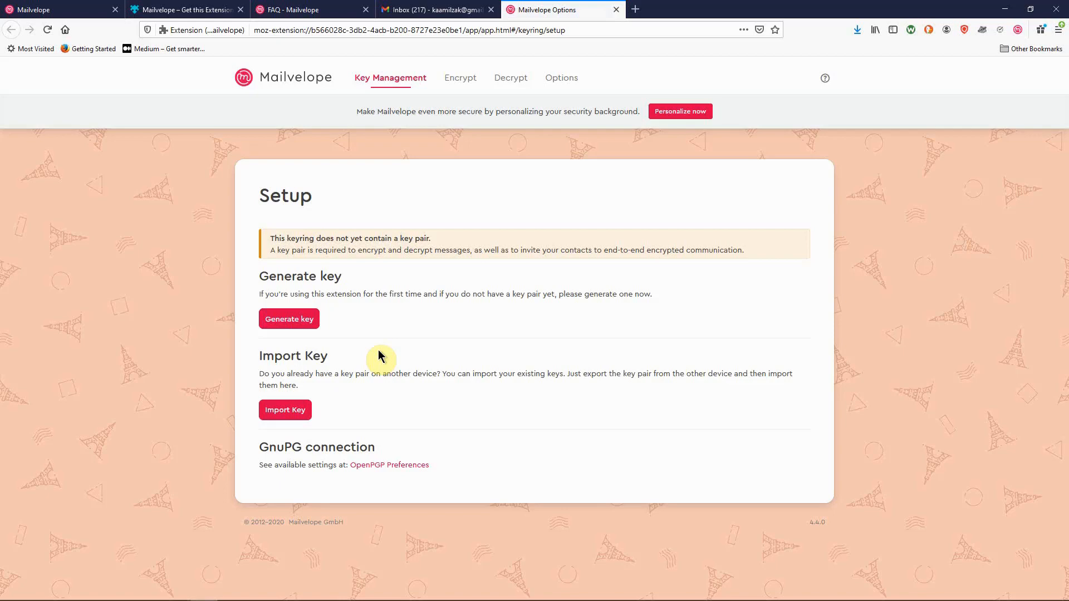
Step: Start generating a new key and enter the owner's name and e-mail address
click(300, 329)
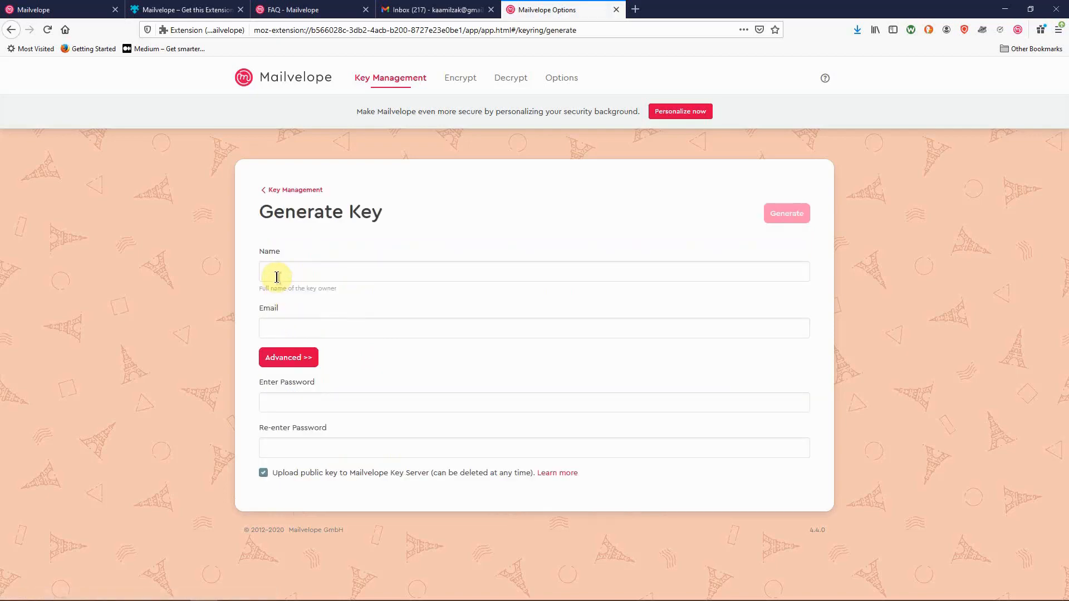
click(276, 277)
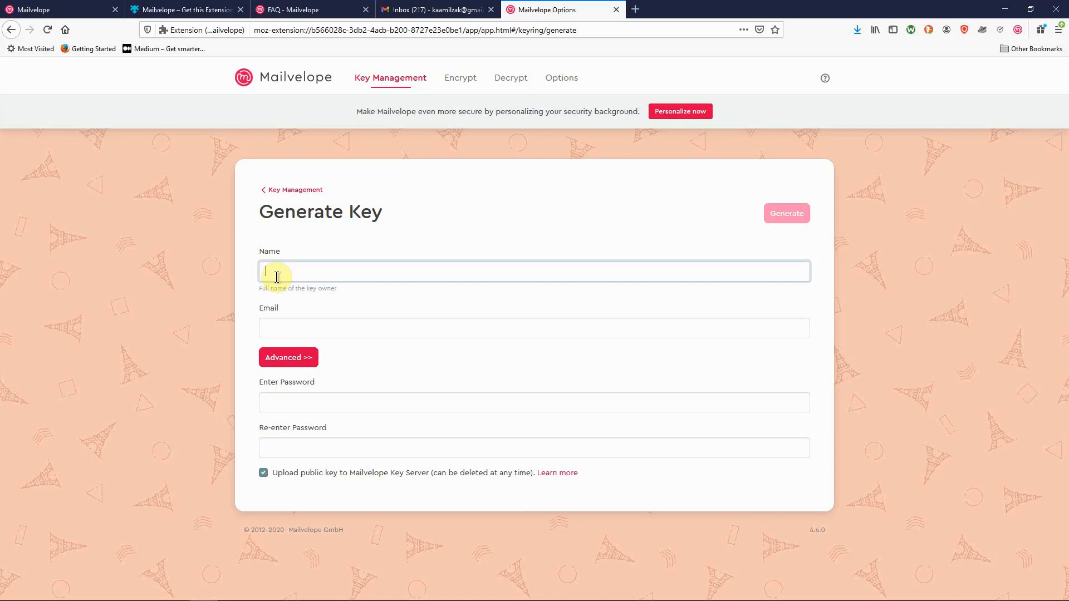
text(Kamil)
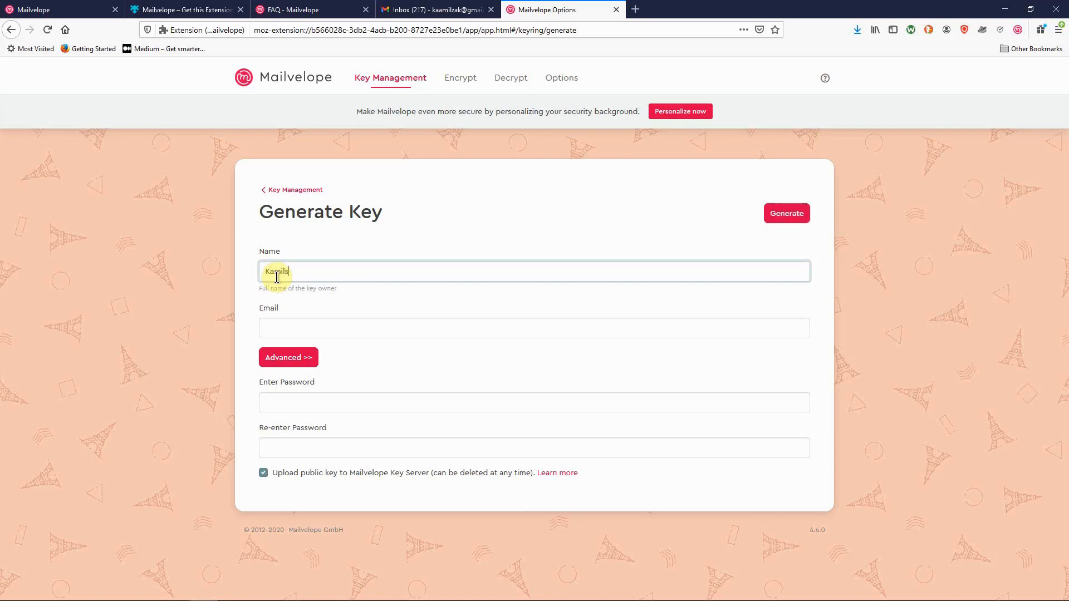
text(_Sec)
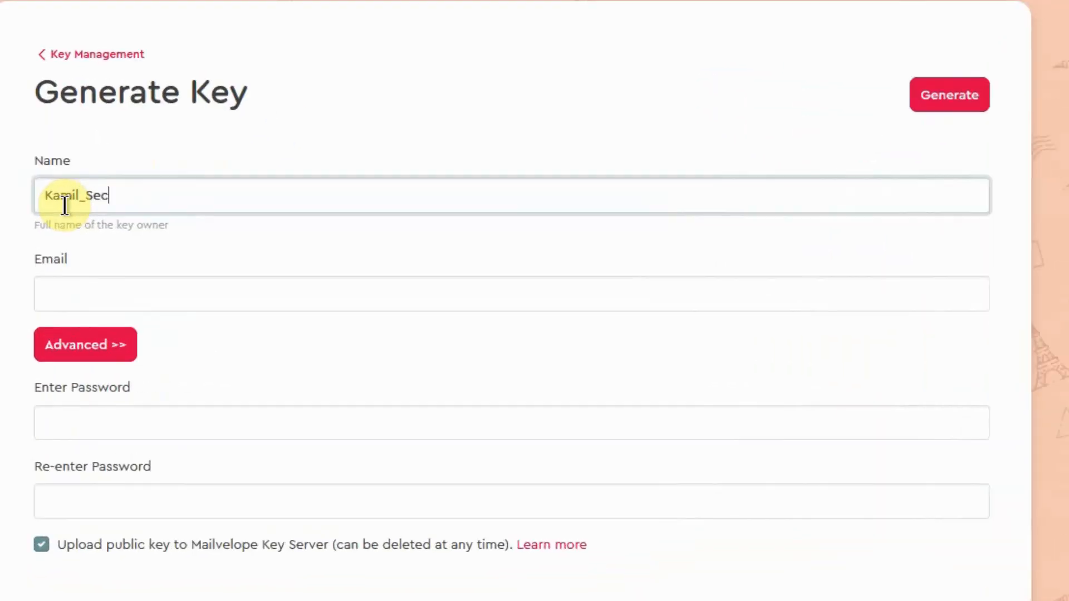
click(60, 299)
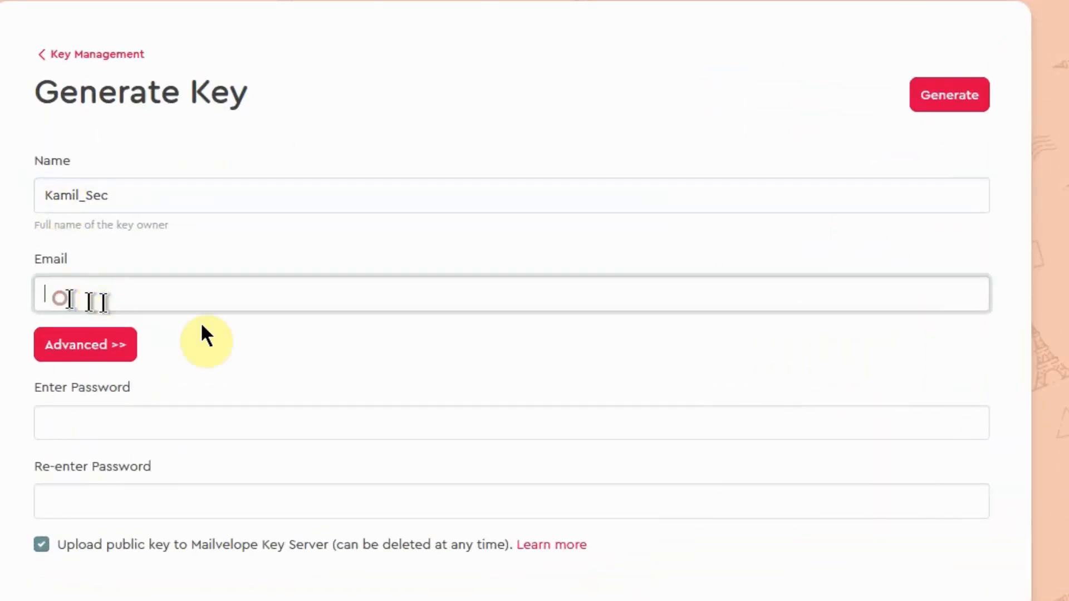
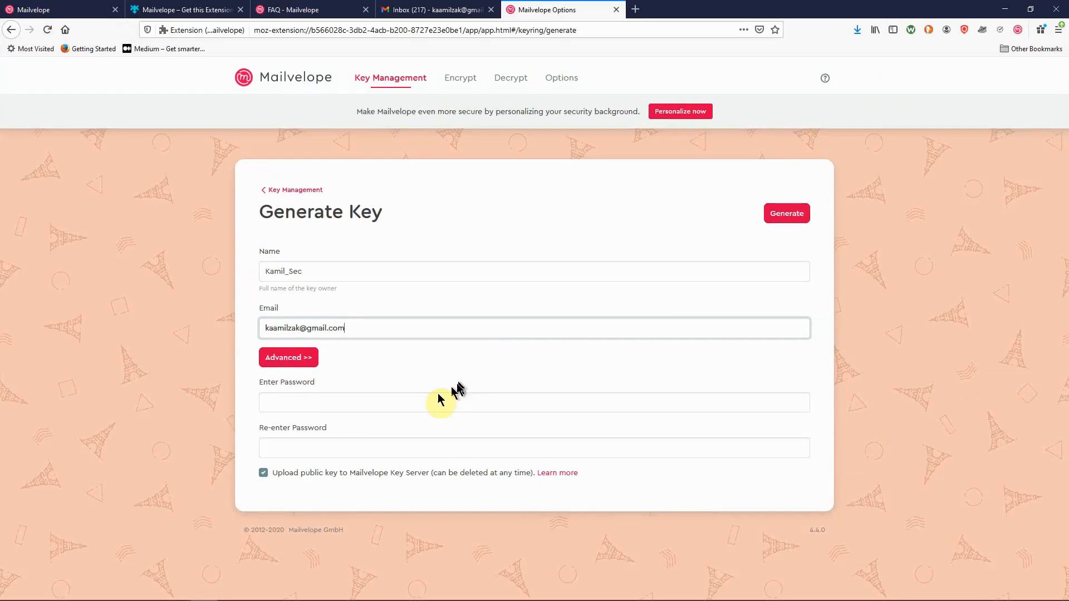
Step: Paste the key password into both the password and confirmation fields
click(290, 404)
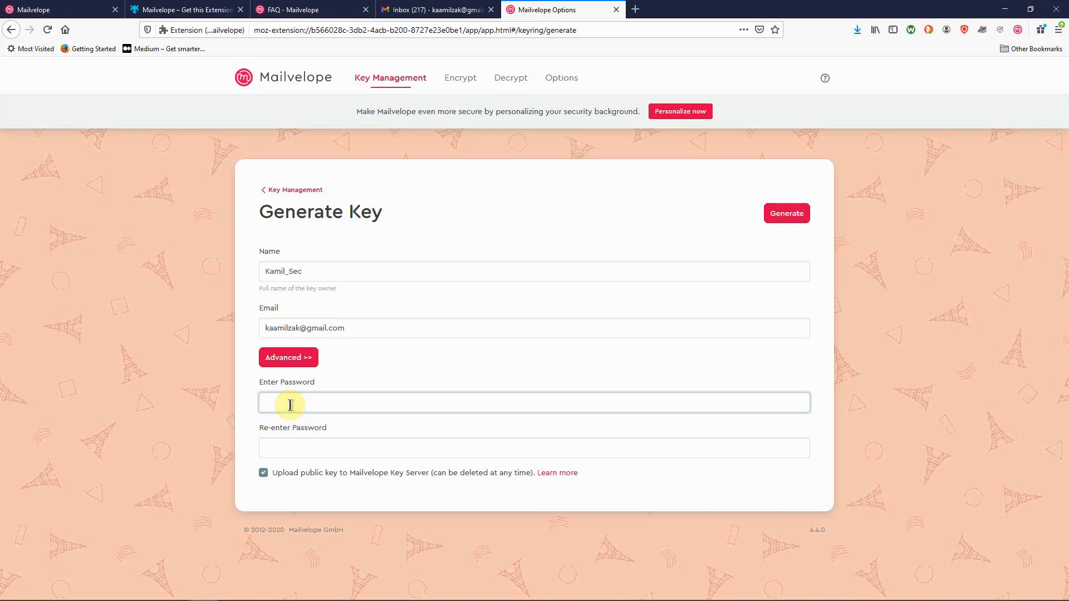
key(ctrl+v)
click(346, 450)
key(ctrl+v)
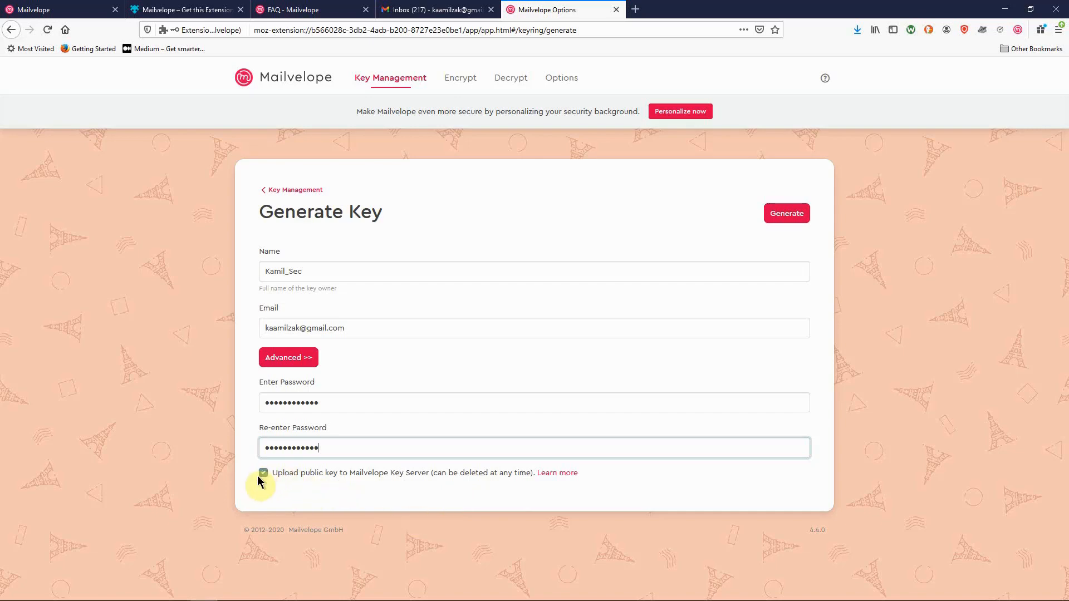
click(301, 359)
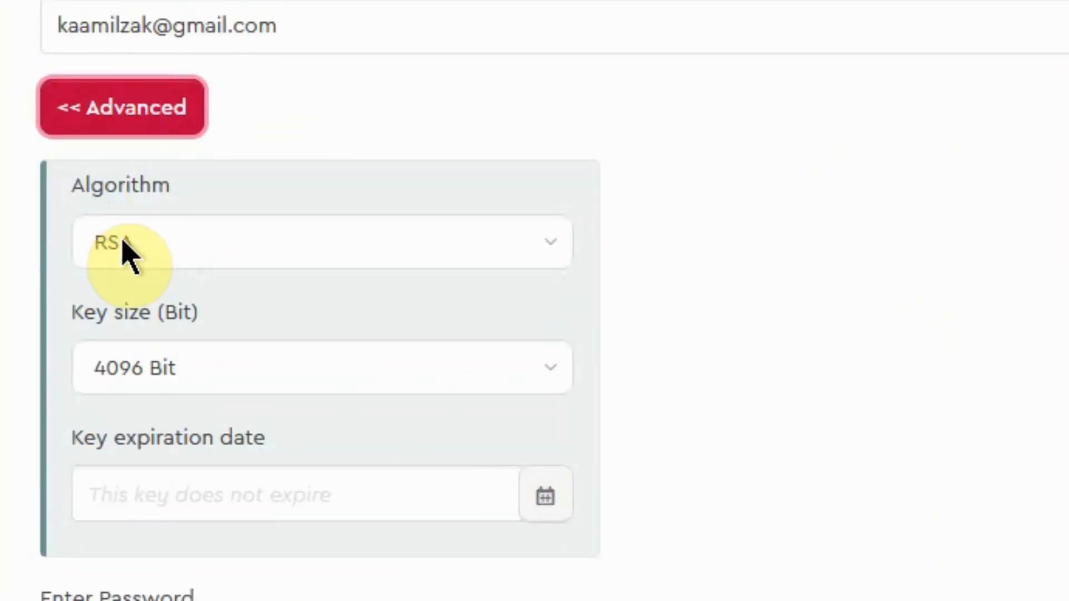
Step: Keep RSA, 4096 Bit and no expiration date, then generate the key pair
click(155, 234)
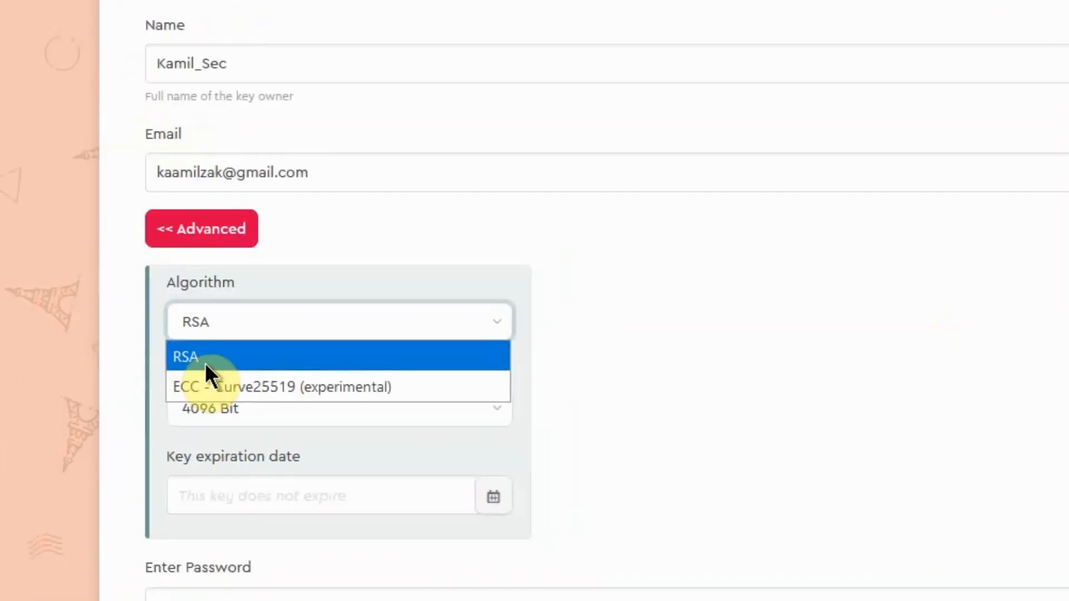
click(134, 301)
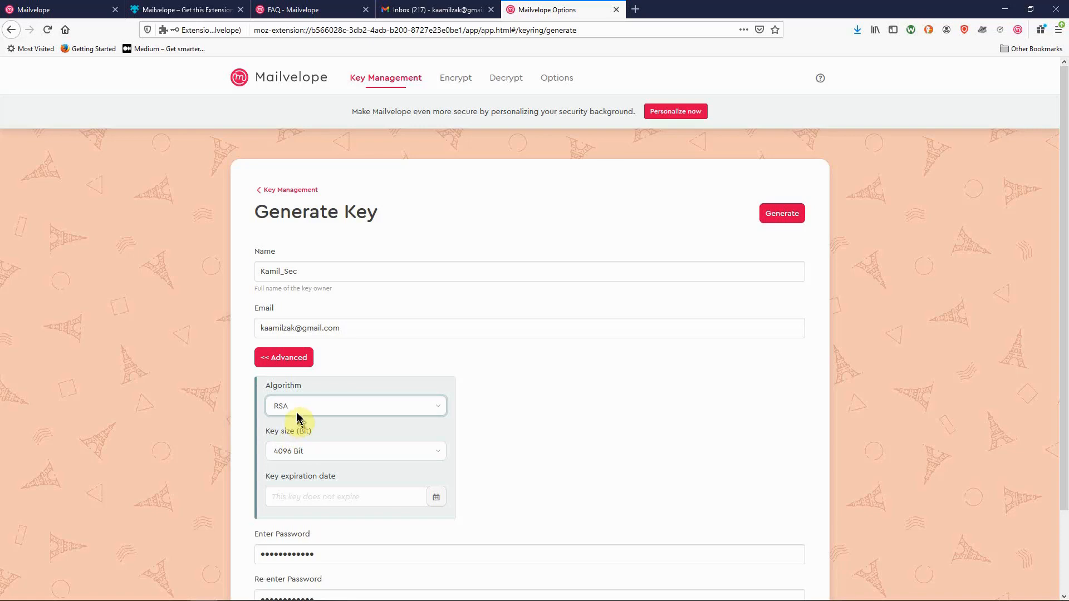
click(302, 453)
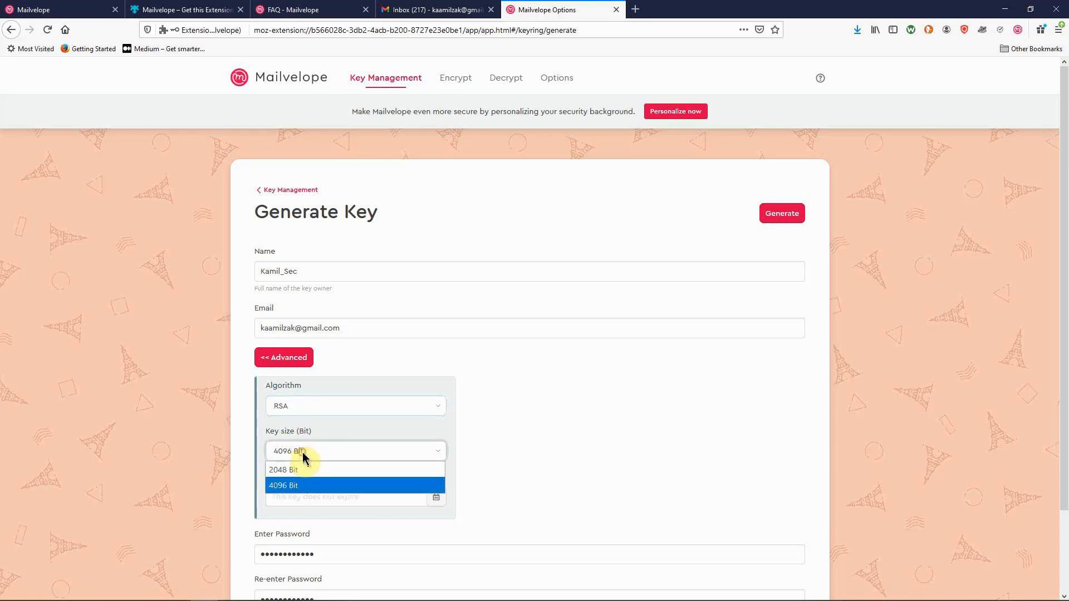
click(284, 485)
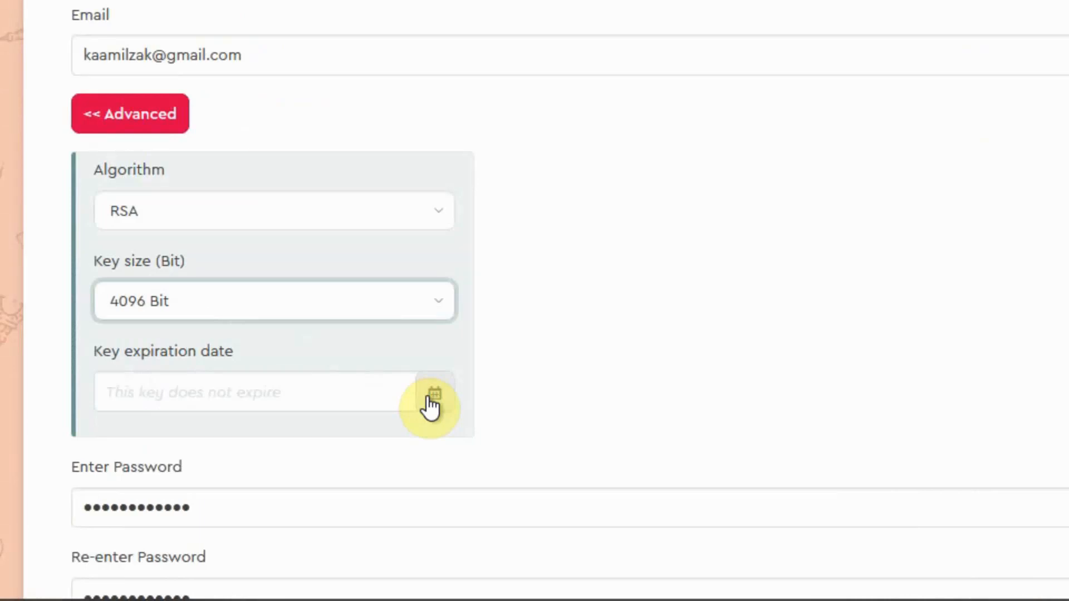
click(433, 397)
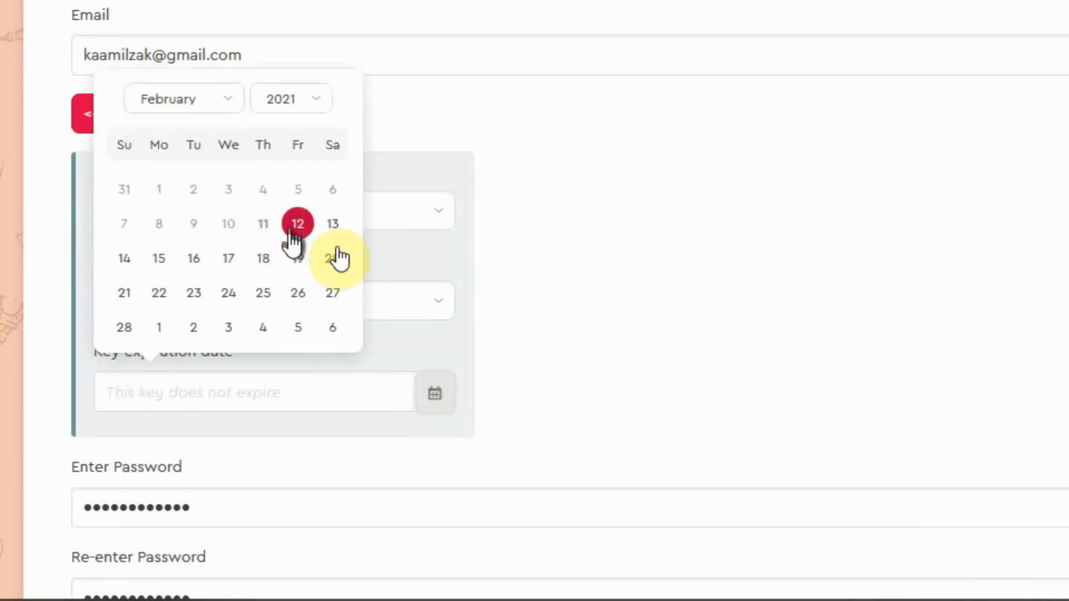
click(666, 242)
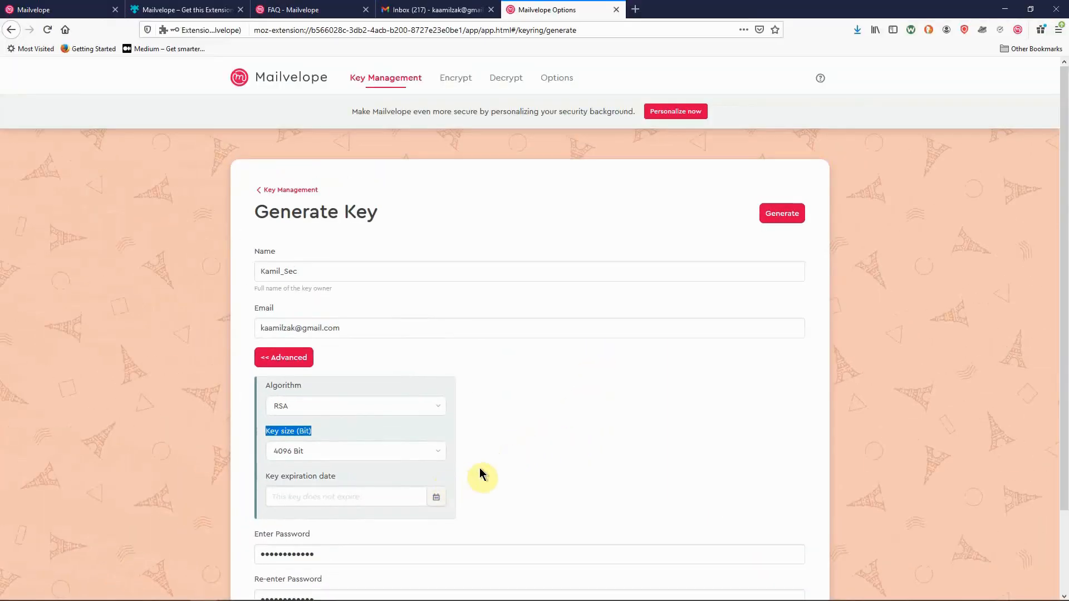
scroll(480, 473, down, 2)
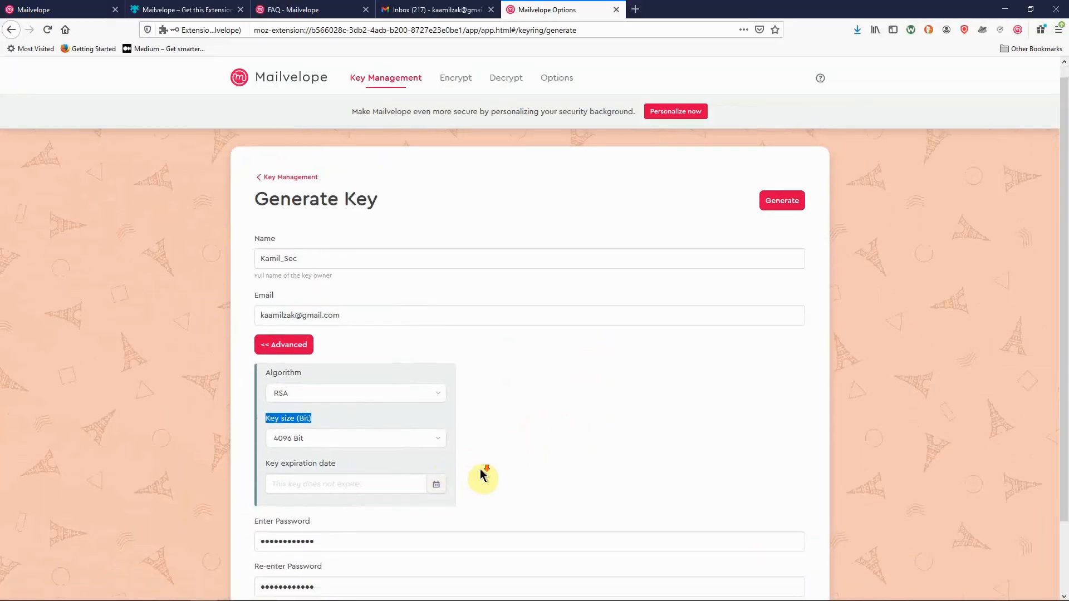
scroll(492, 446, up, 2)
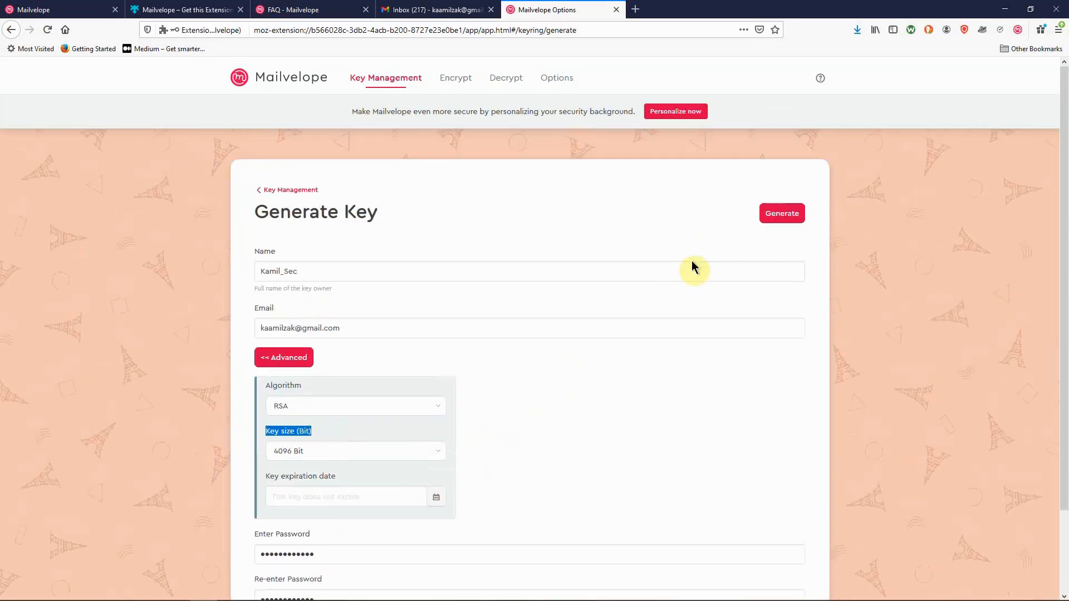
click(786, 216)
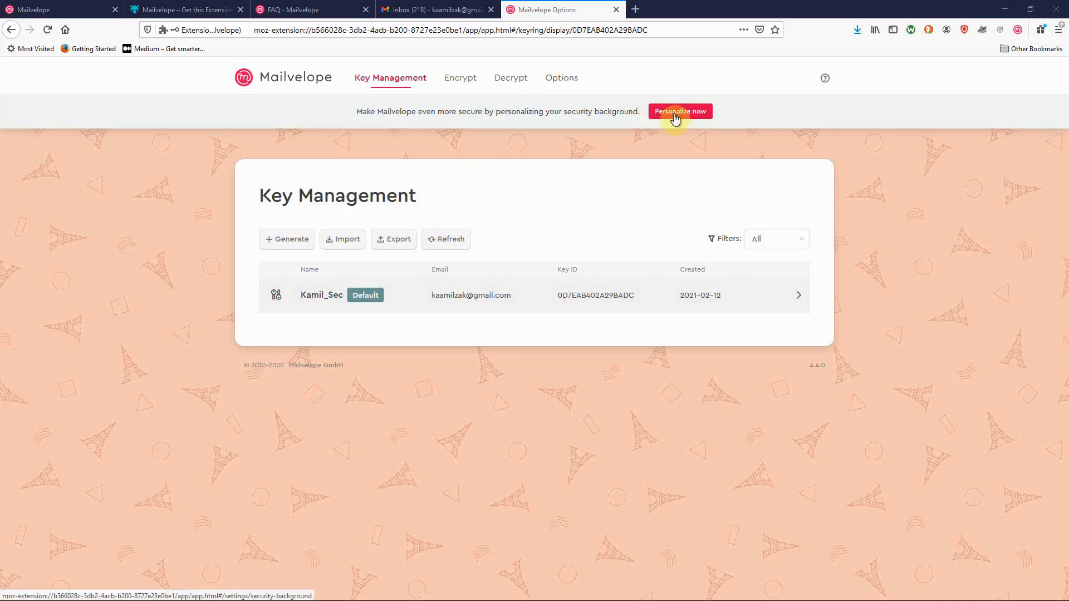
Step: Enable 'Sign all outgoing messages' in the General options and save
click(559, 81)
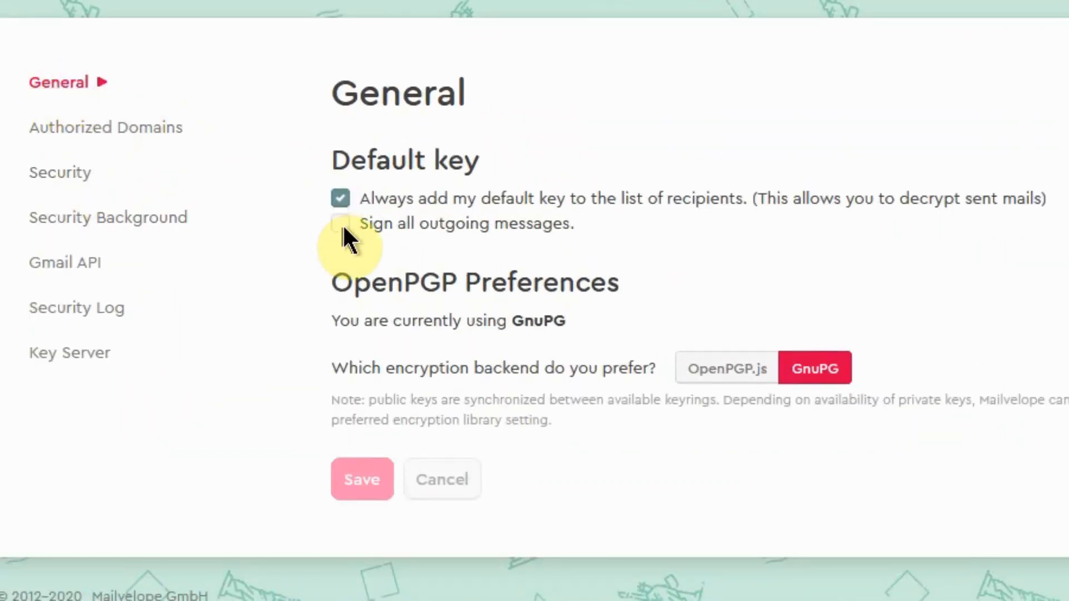
click(332, 222)
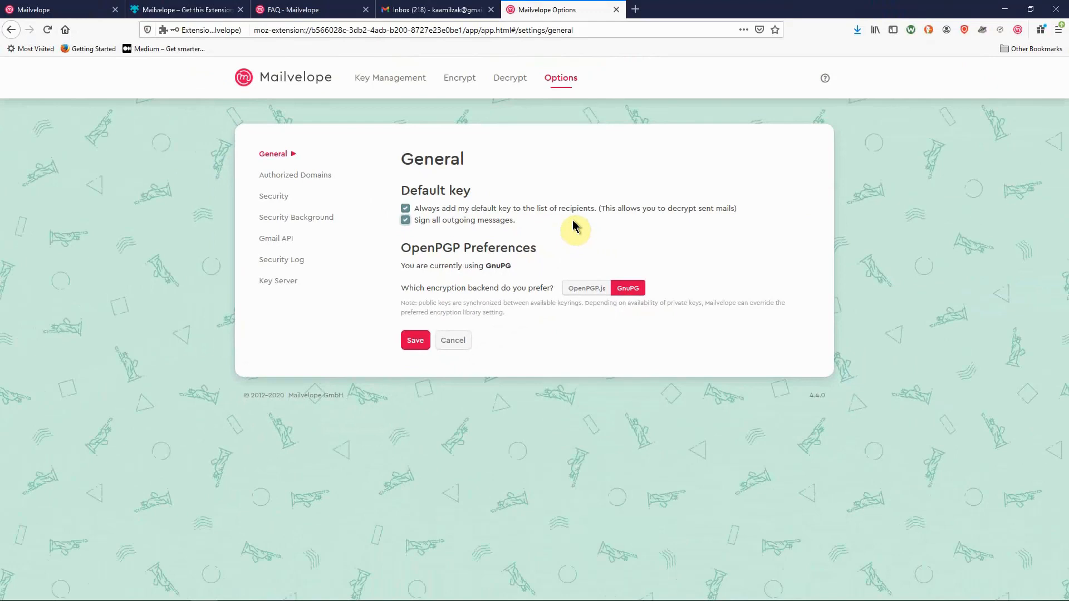
click(407, 348)
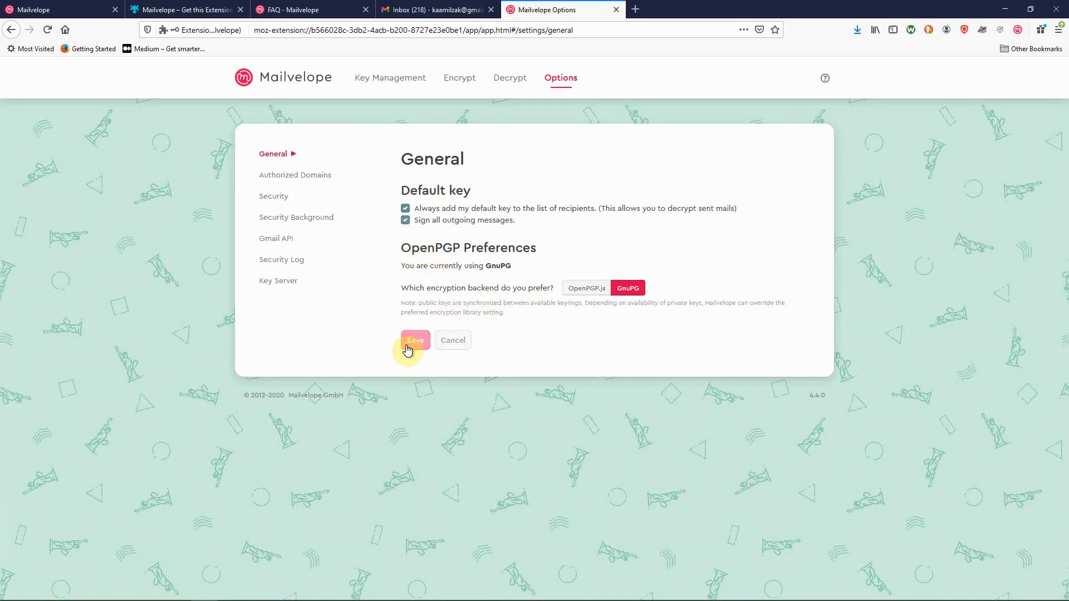
Step: Show the Authorized Domains list and scroll through its enabled webmail sites
click(296, 178)
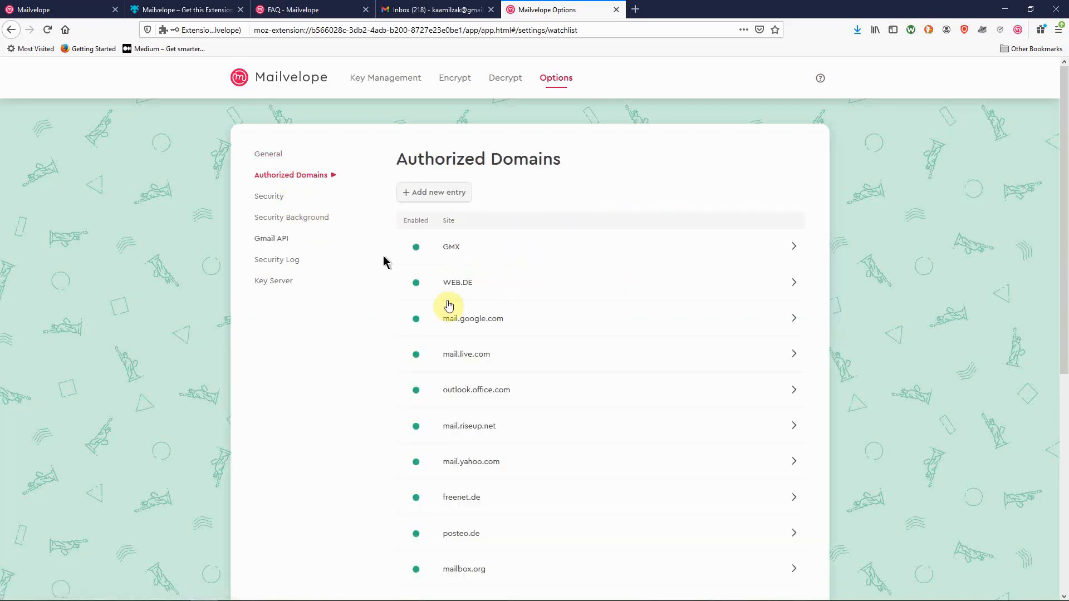
scroll(492, 343, down, 3)
scroll(493, 356, down, 2)
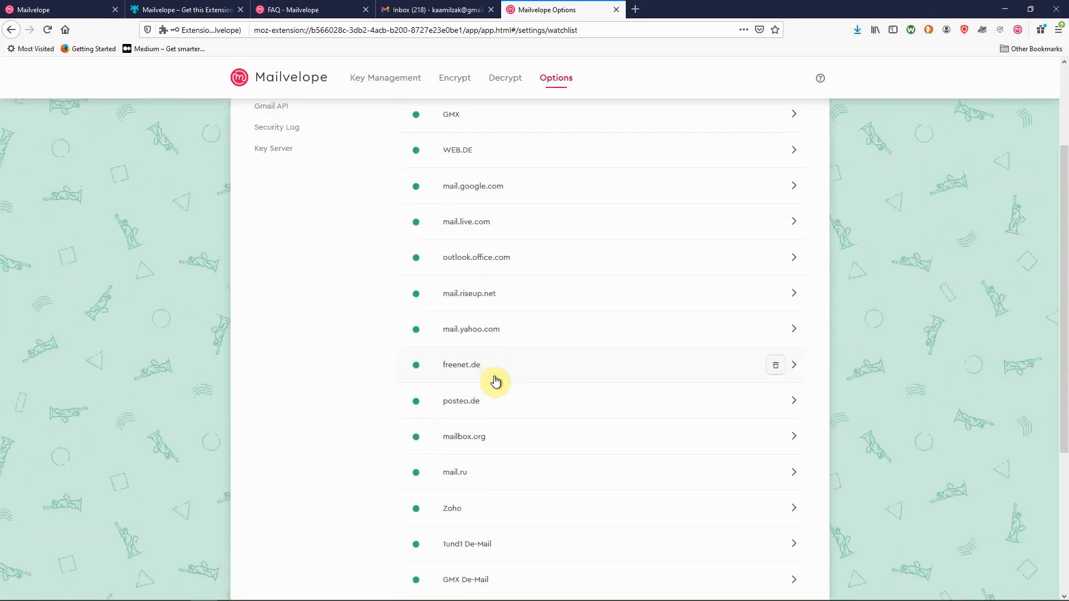
scroll(495, 381, up, 5)
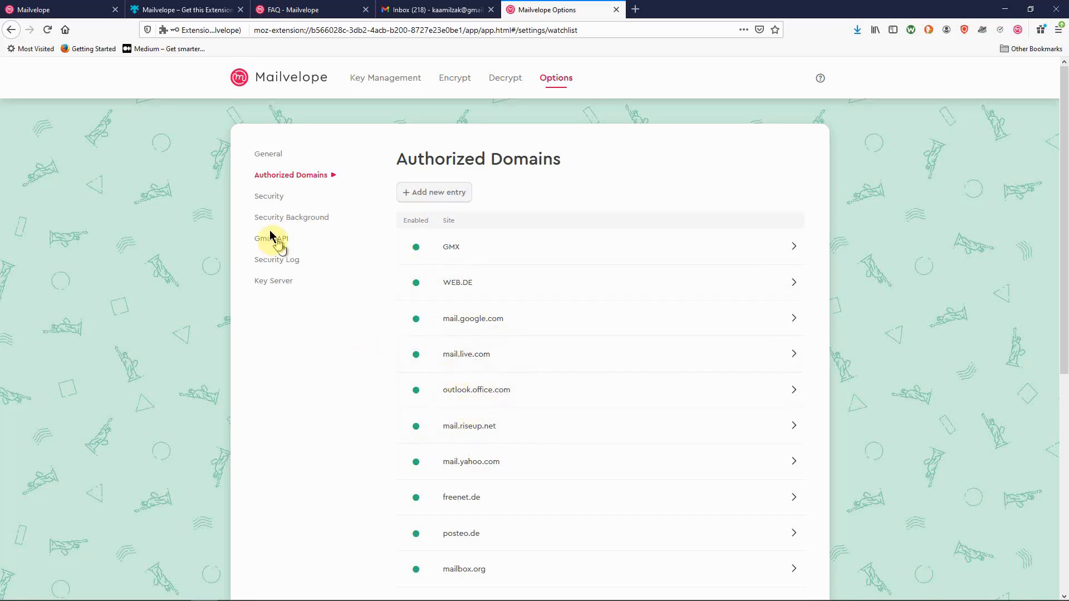
Step: Set the Security option to remember passwords for 5 minutes and save
click(269, 197)
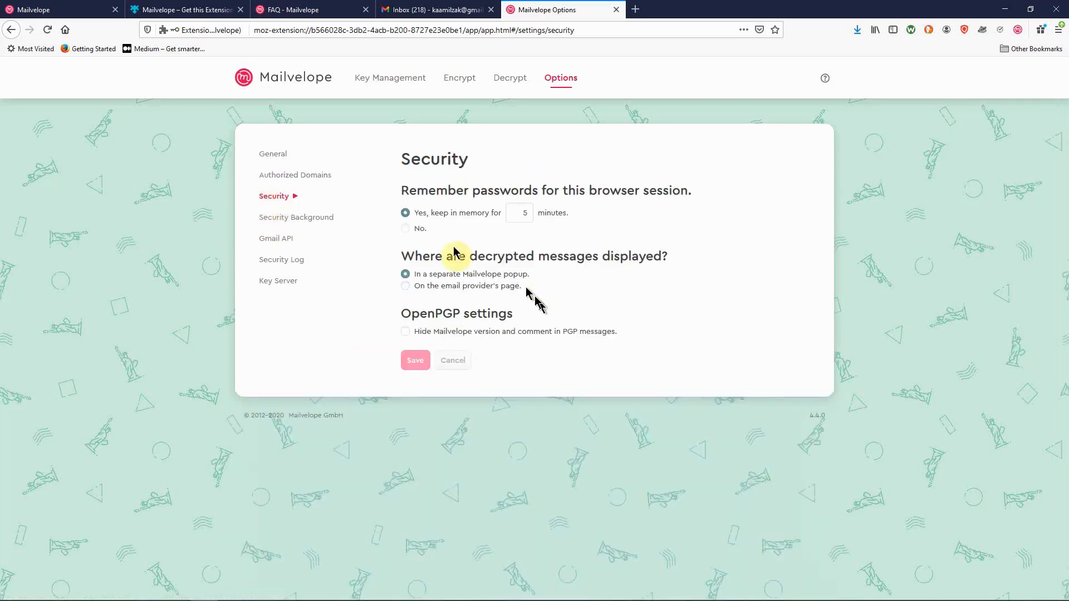
double_click(525, 213)
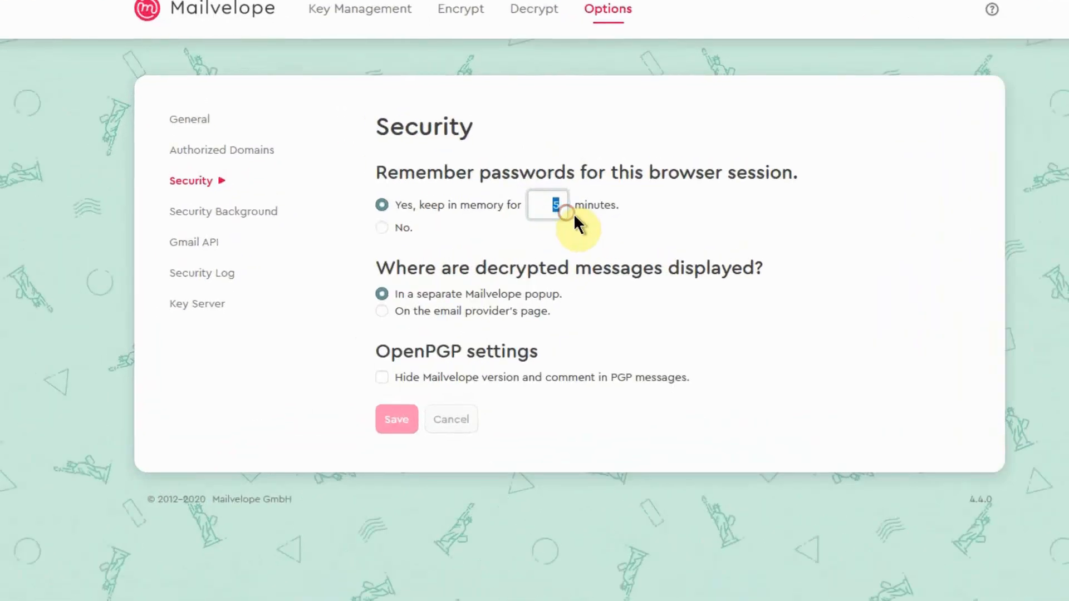
text(30)
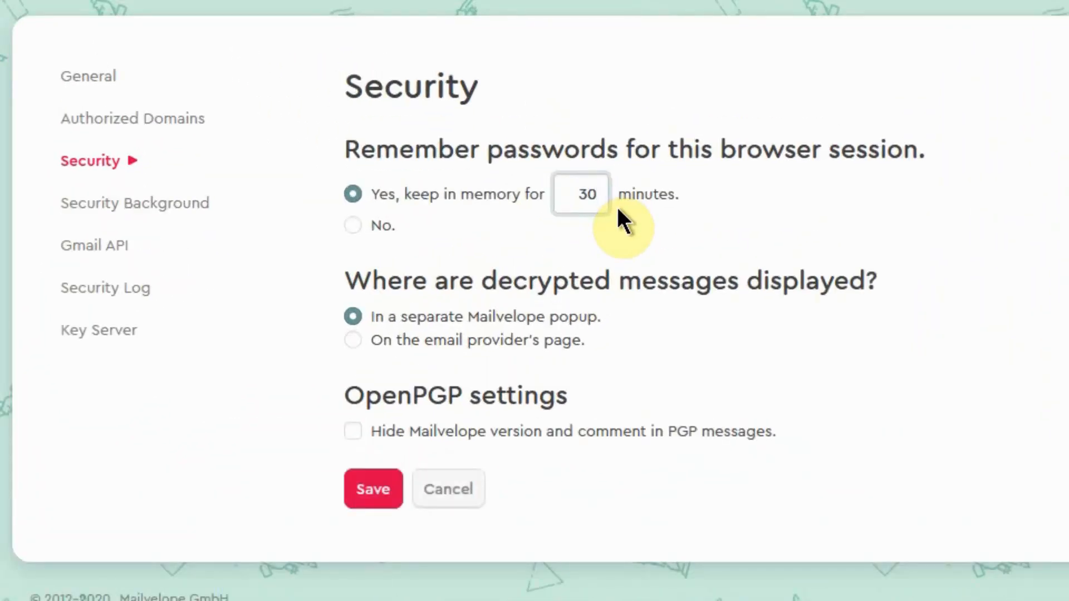
drag(568, 205, 605, 199)
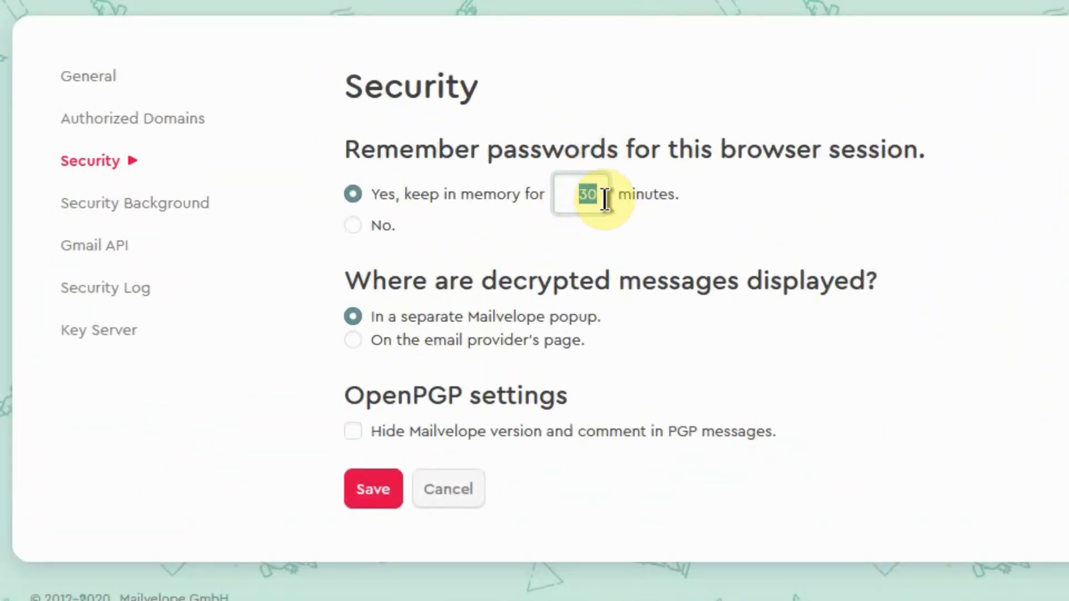
text(5)
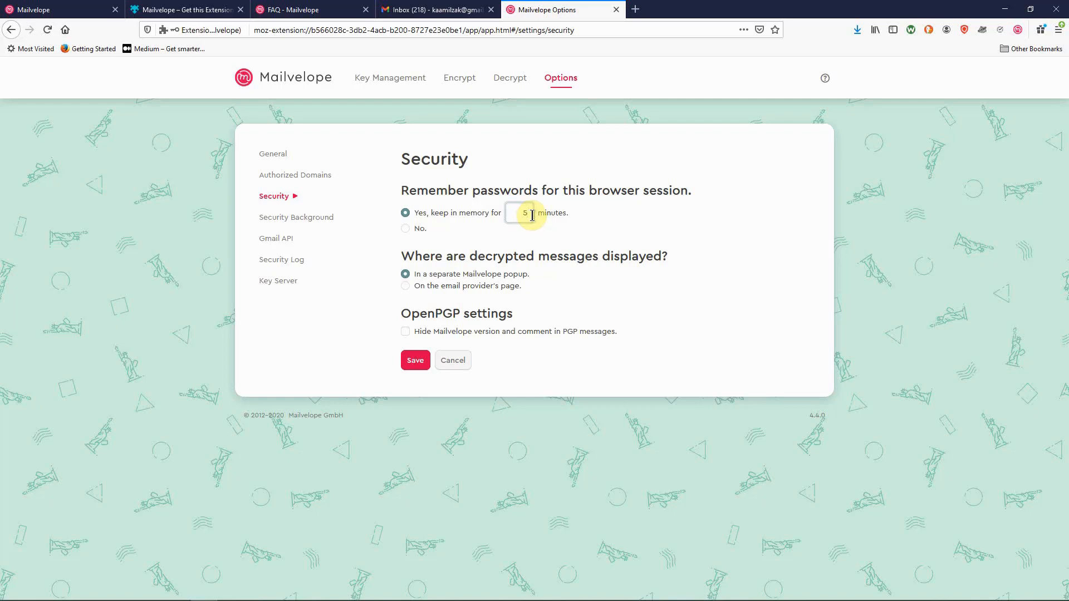
click(531, 216)
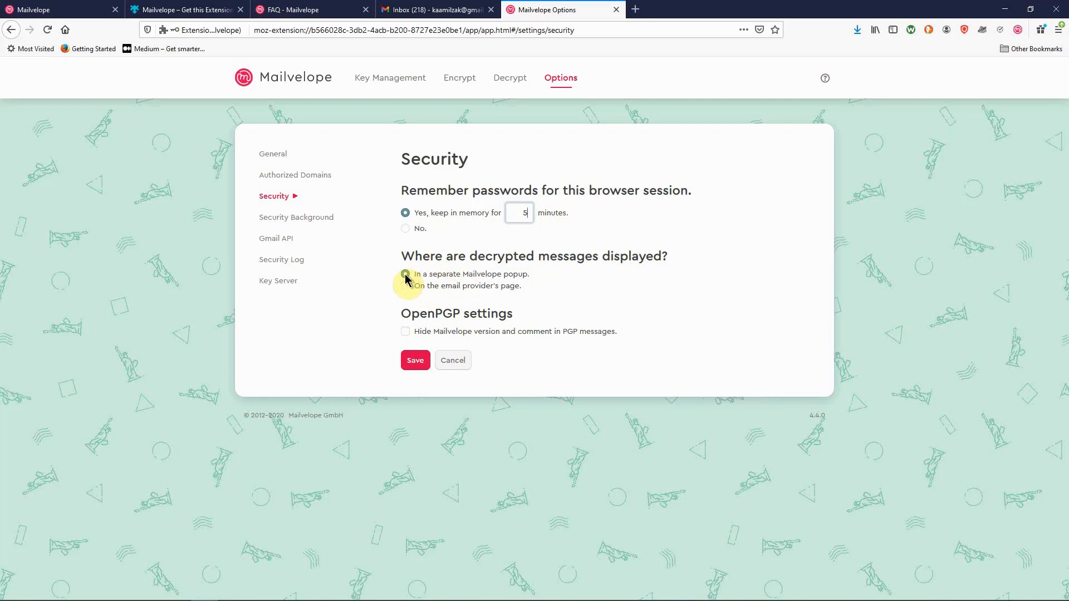
click(414, 363)
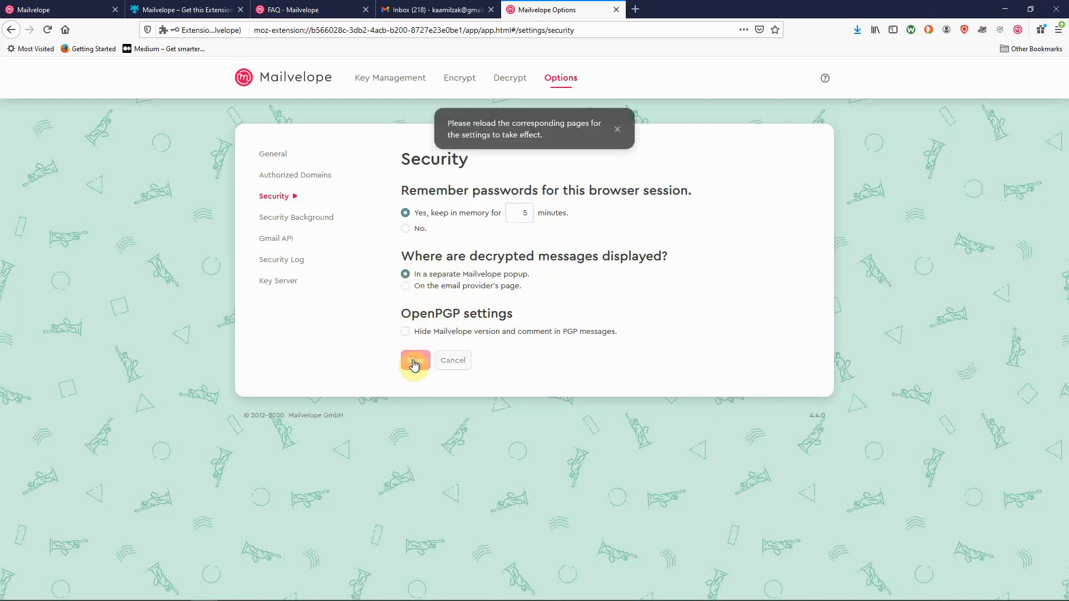
Step: Choose the Statue of Liberty icon for the security background and save it
click(306, 220)
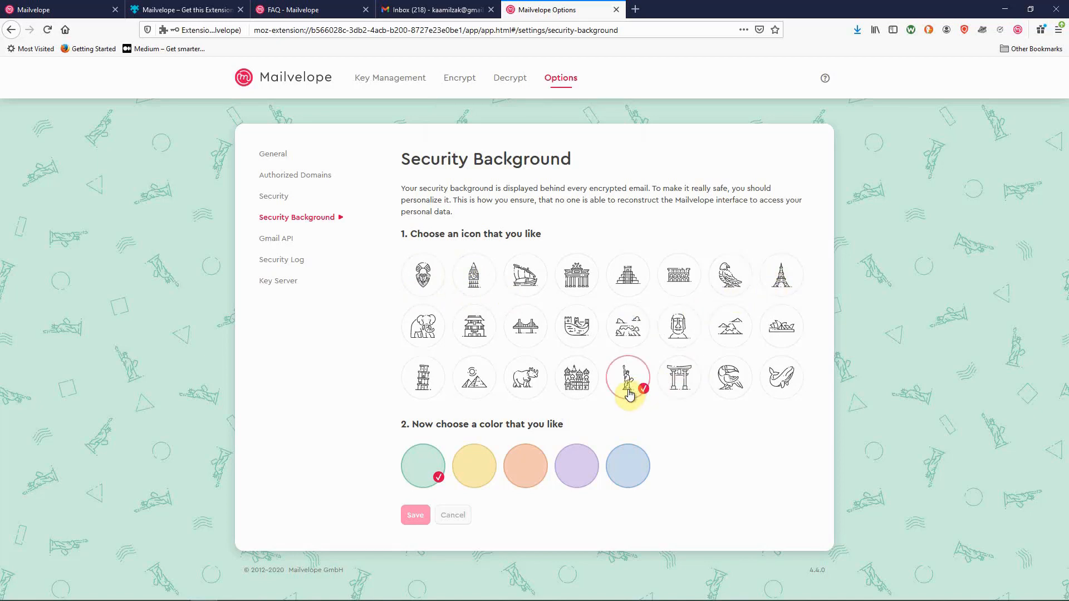
click(780, 284)
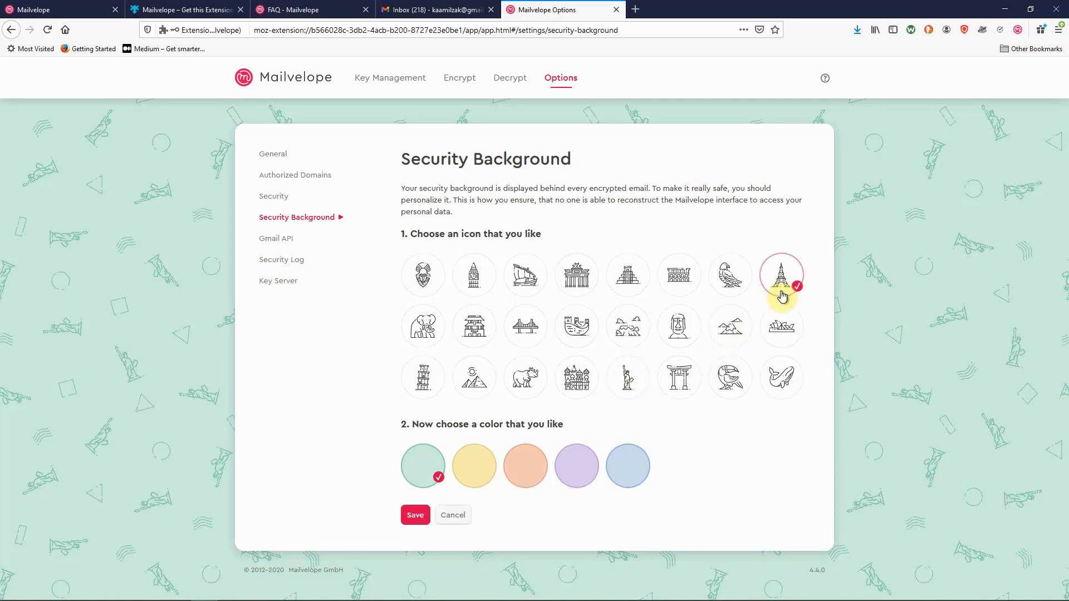
click(629, 386)
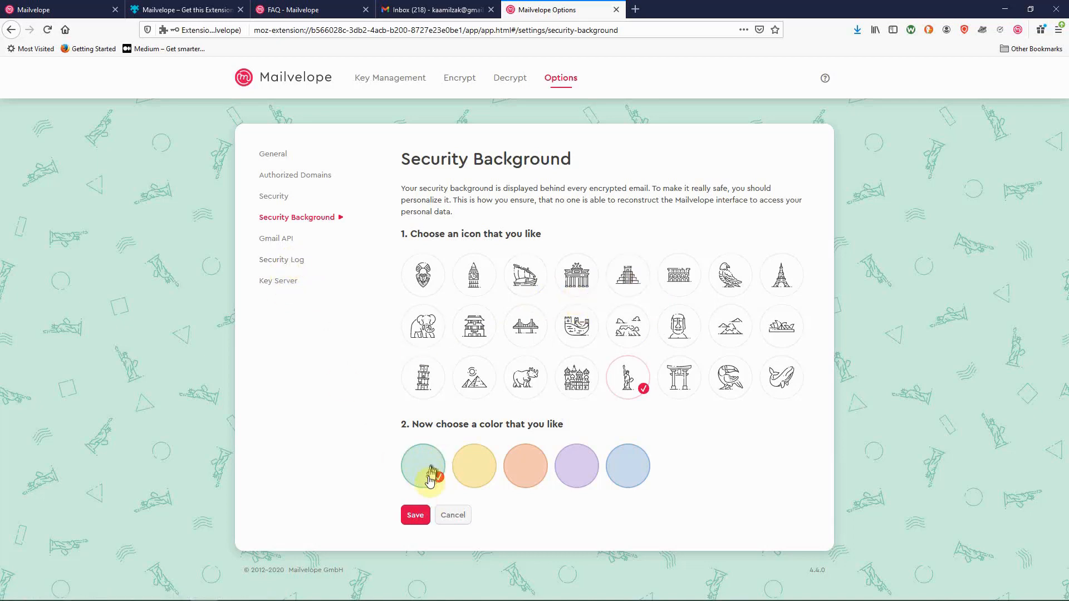
click(416, 516)
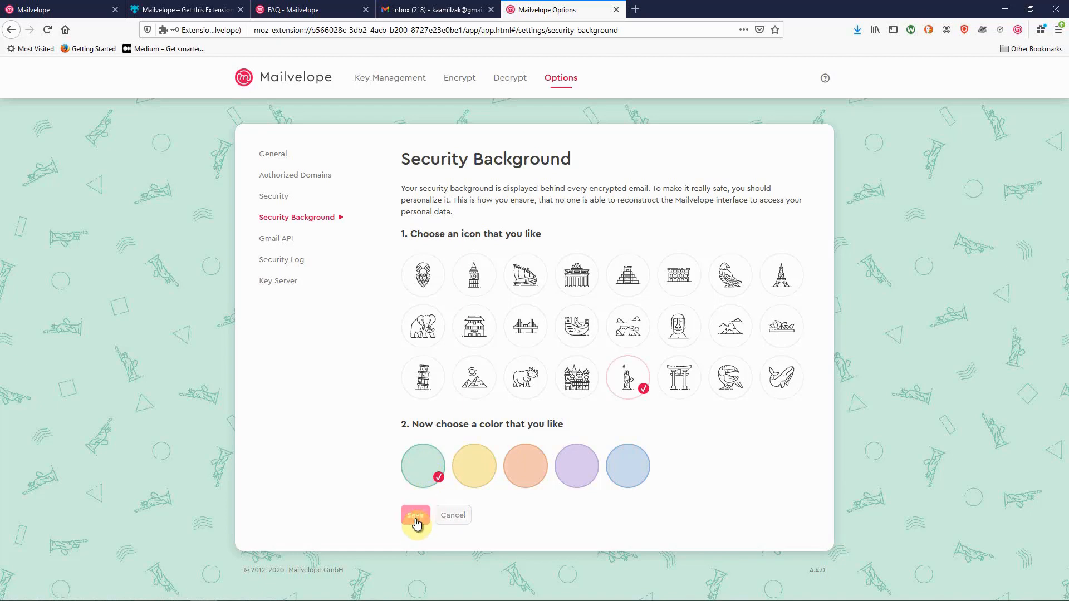
click(275, 238)
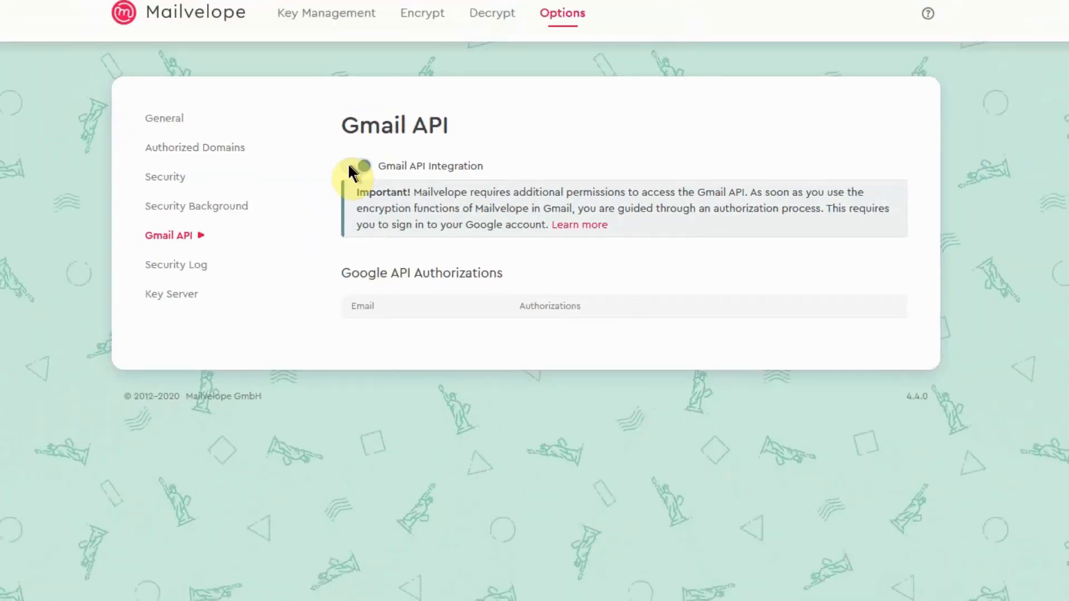
Step: Toggle Gmail API integration off and back on, check the Security Log, and show Key Server options
click(294, 143)
click(403, 186)
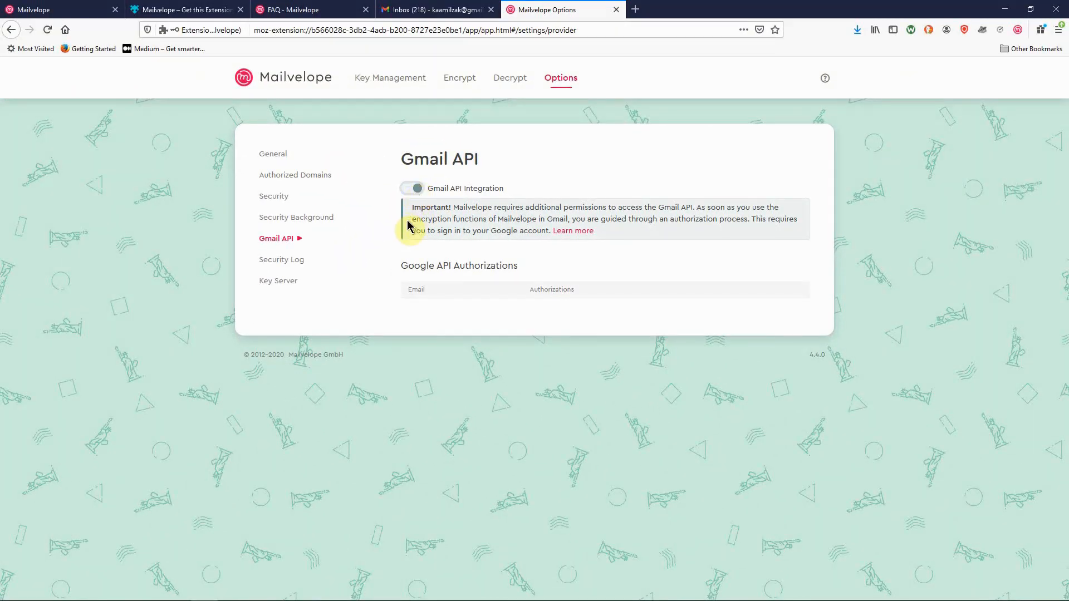
click(274, 264)
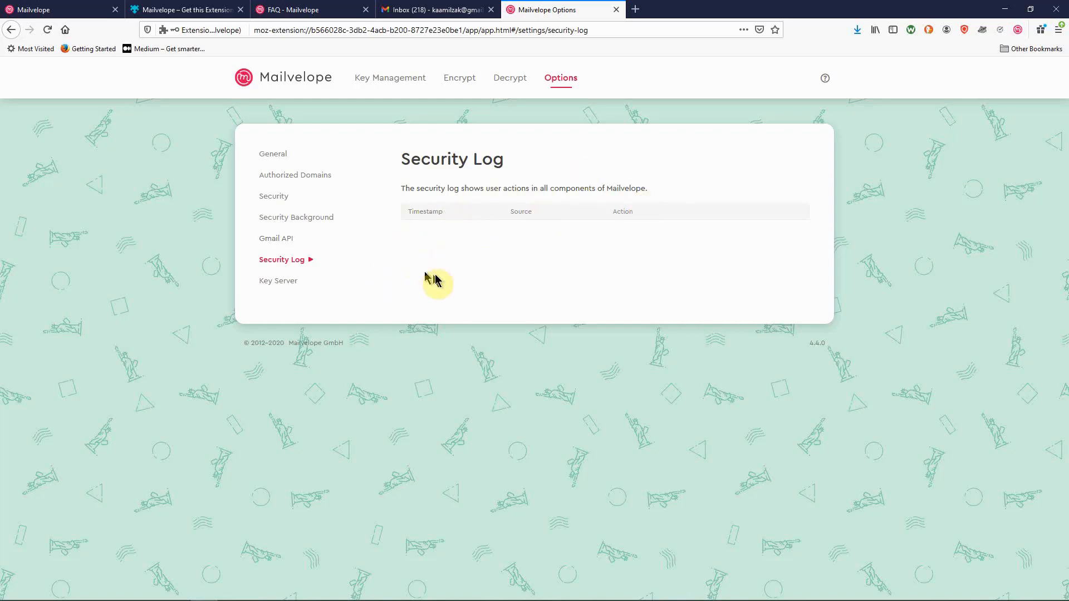
click(268, 286)
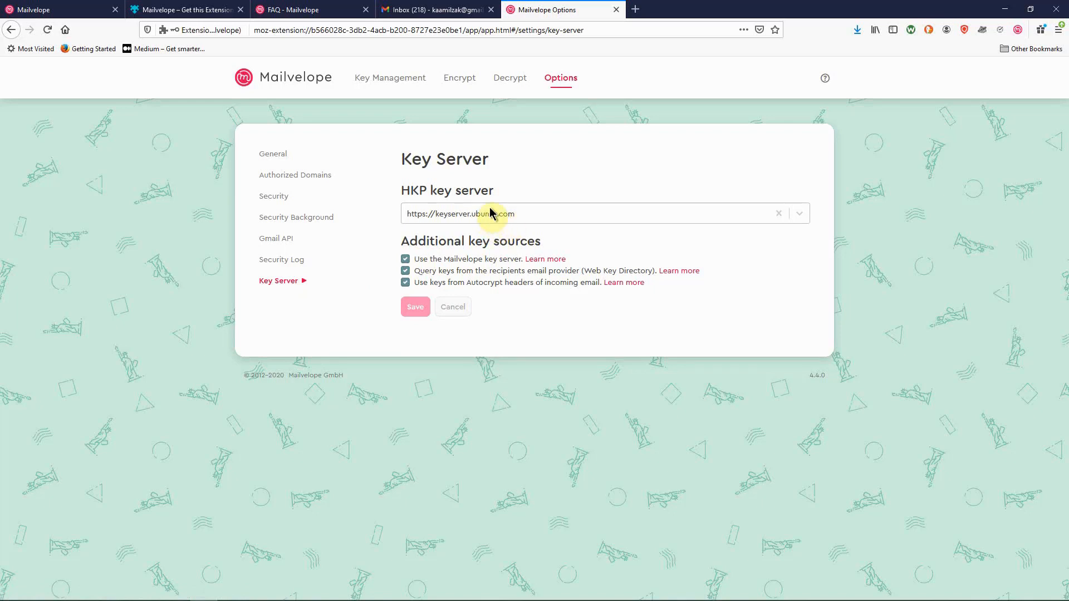
click(542, 214)
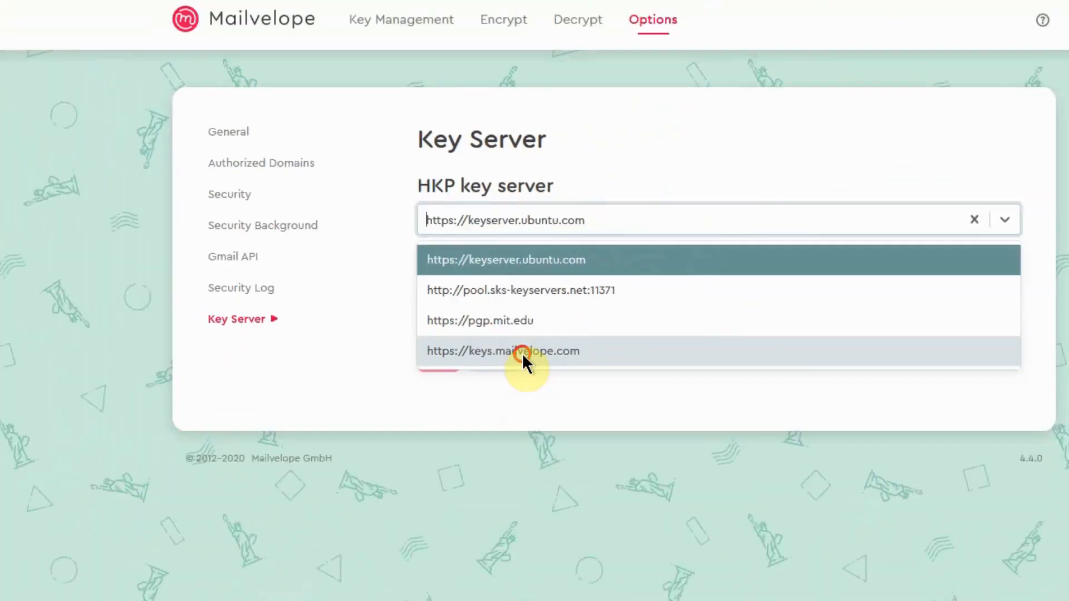
click(666, 501)
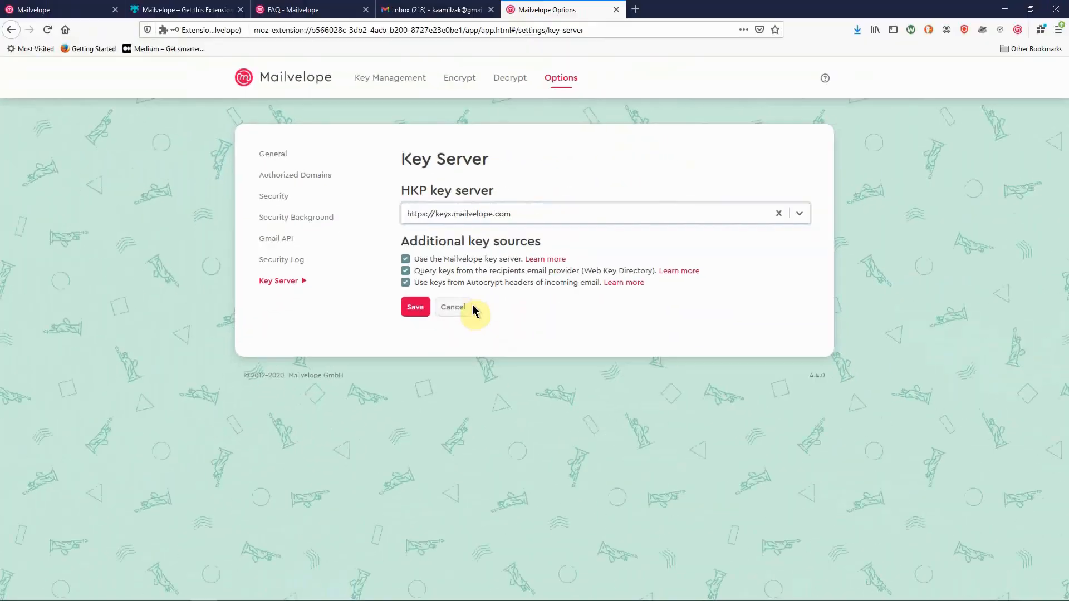
click(418, 312)
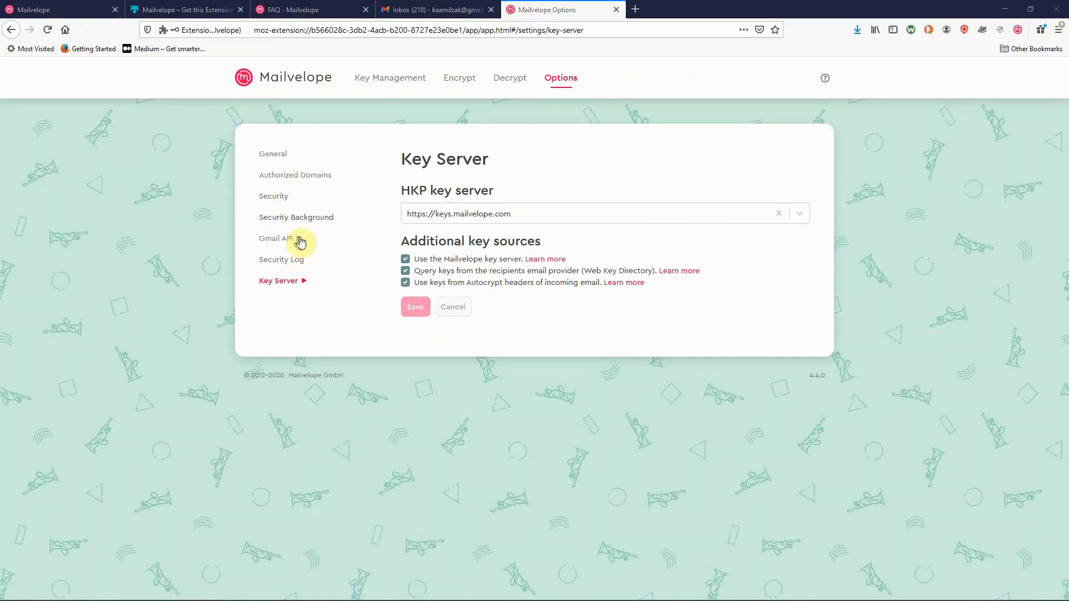
Step: Synchronize the default key with the Mailvelope key server from its Key Management details
click(392, 87)
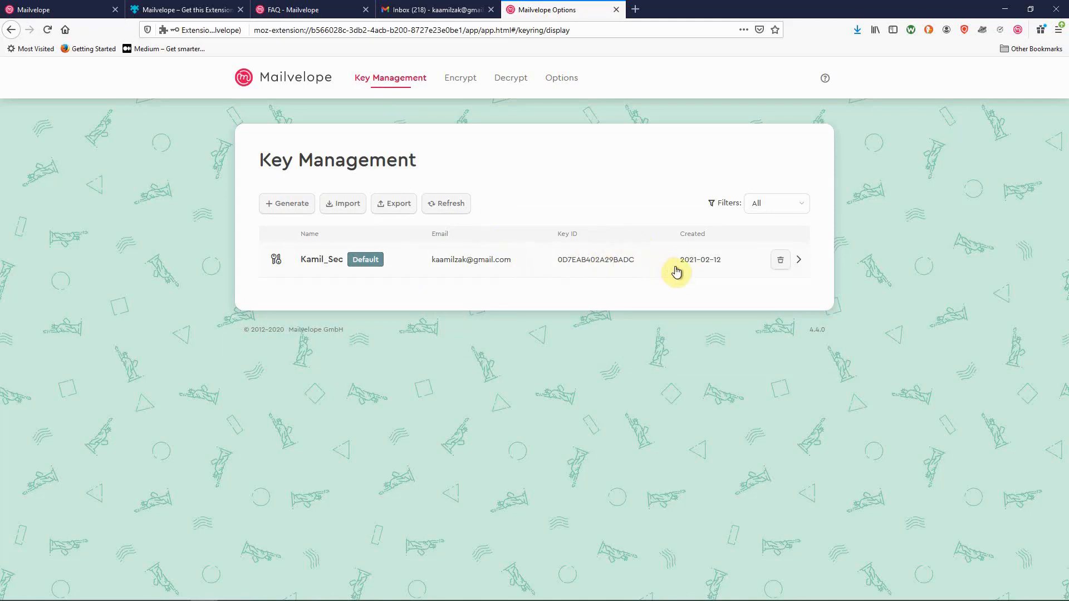
click(800, 262)
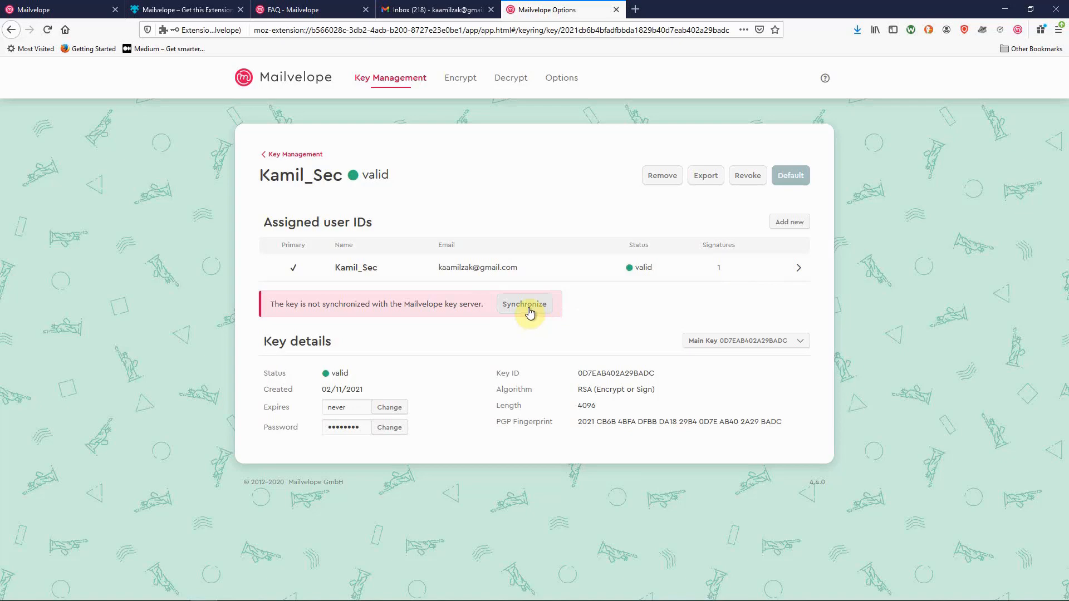
click(529, 310)
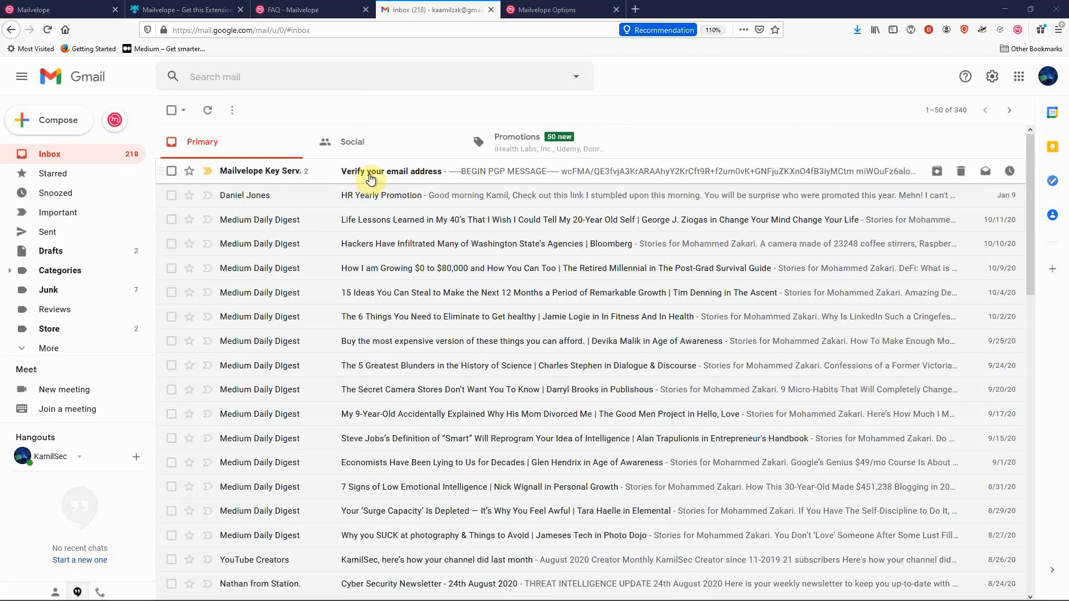
Step: Open the 'Verify your email address' message and start decrypting its encrypted PGP body
click(425, 172)
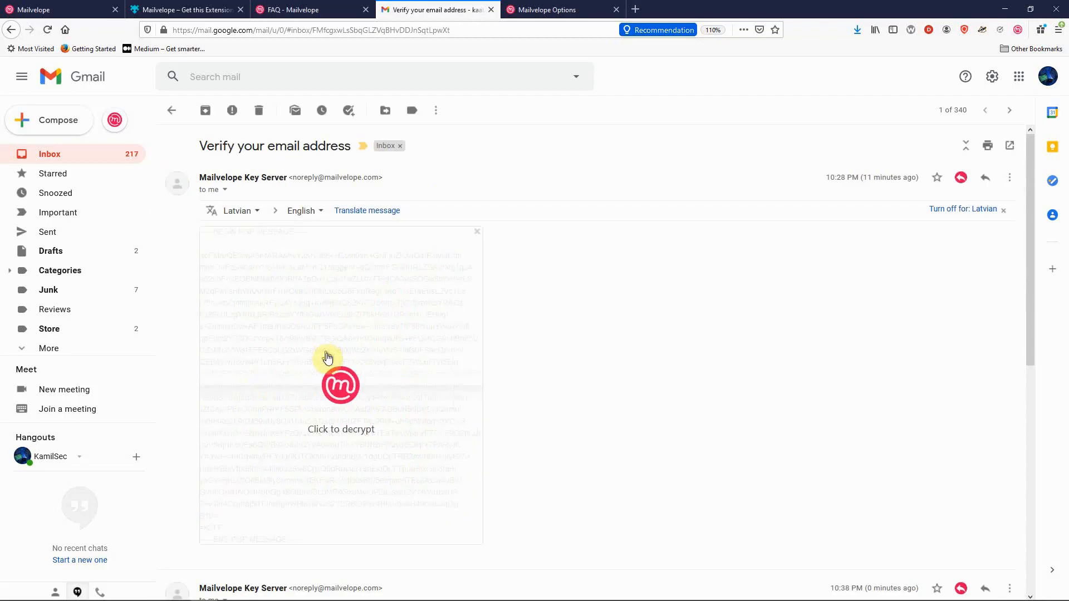
click(345, 389)
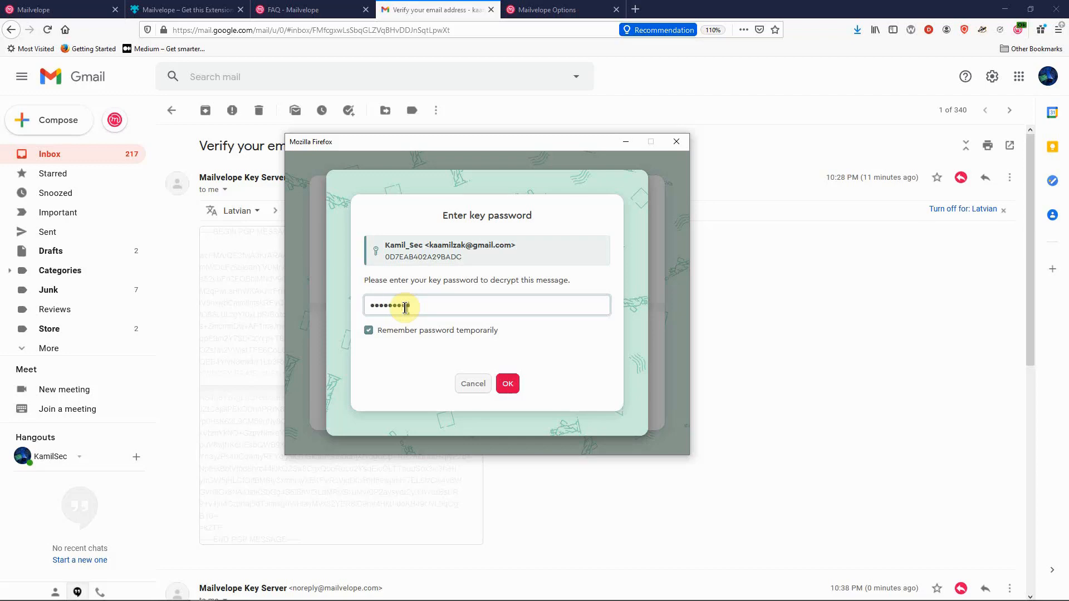
Step: Decrypt the message with the key password and follow the keys.mailvelope.com verification link
text(•)
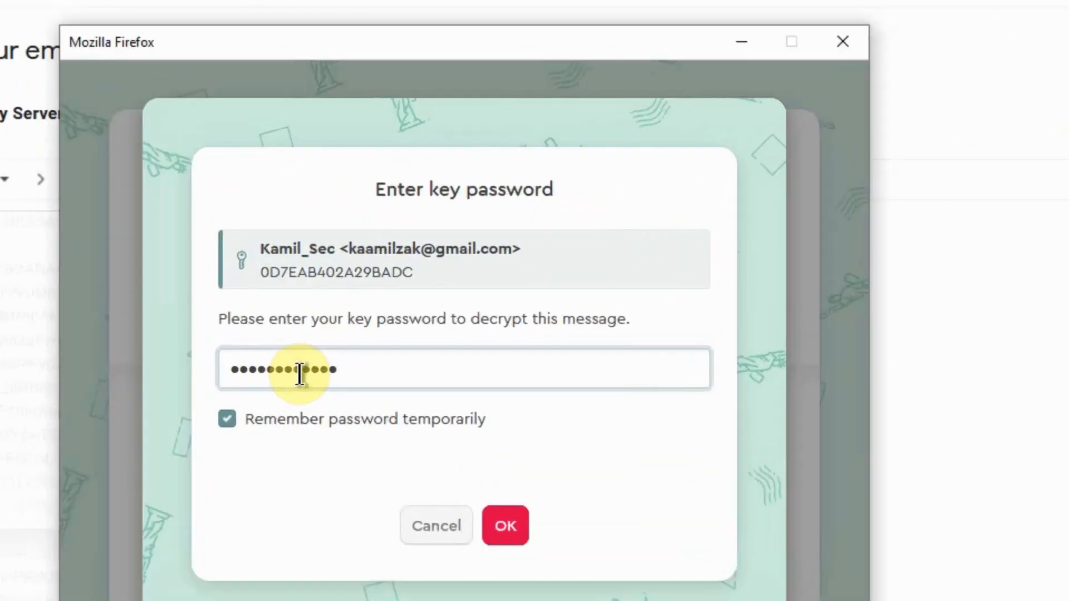
click(509, 526)
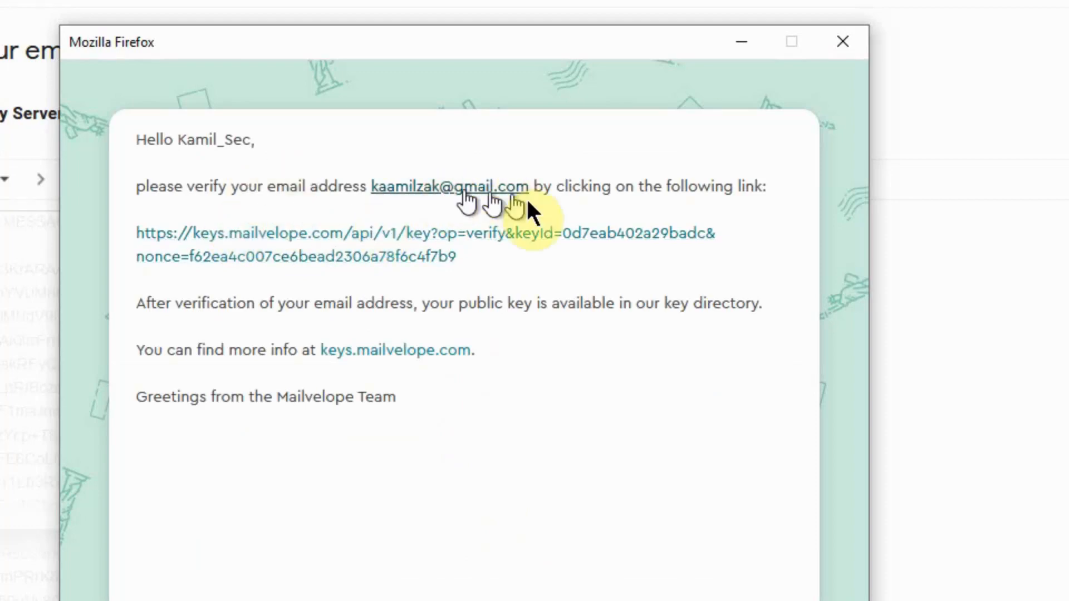
click(304, 238)
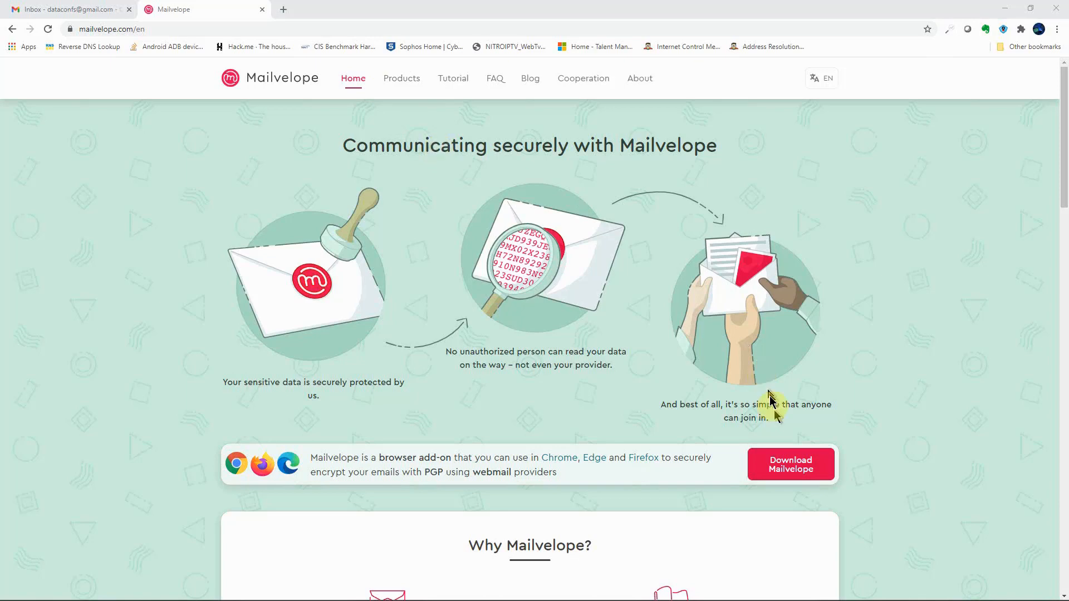
Step: Add the Mailvelope extension to Chrome from its Chrome Web Store page
click(771, 468)
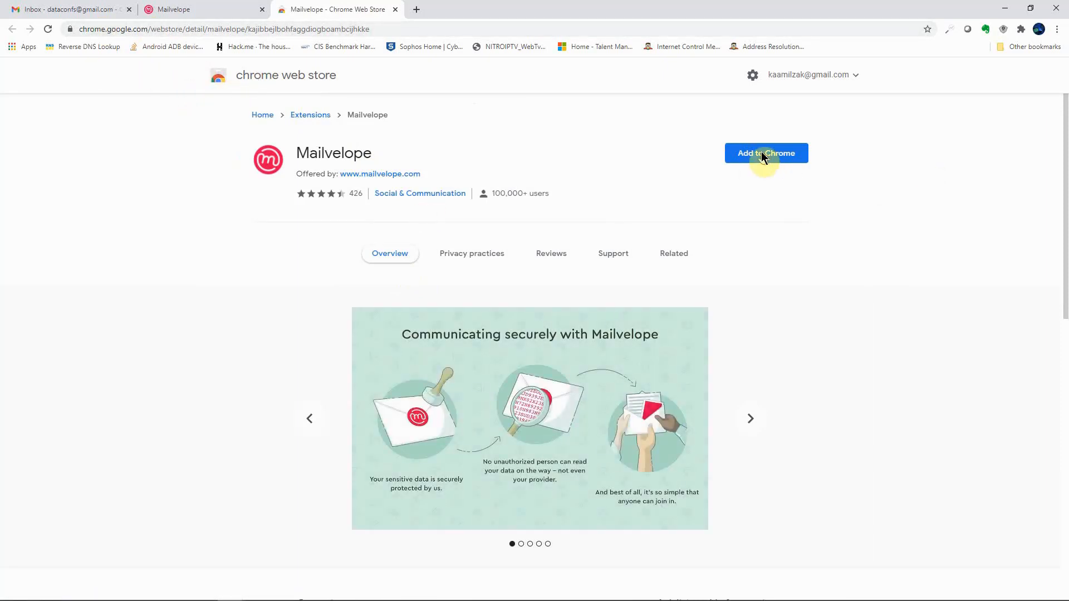
click(762, 155)
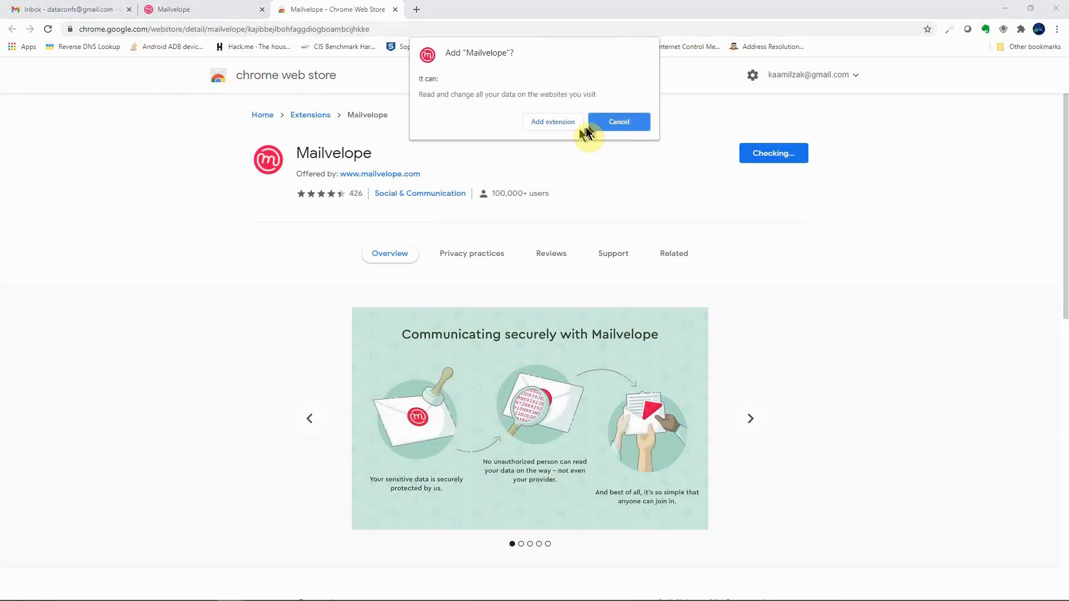
click(545, 123)
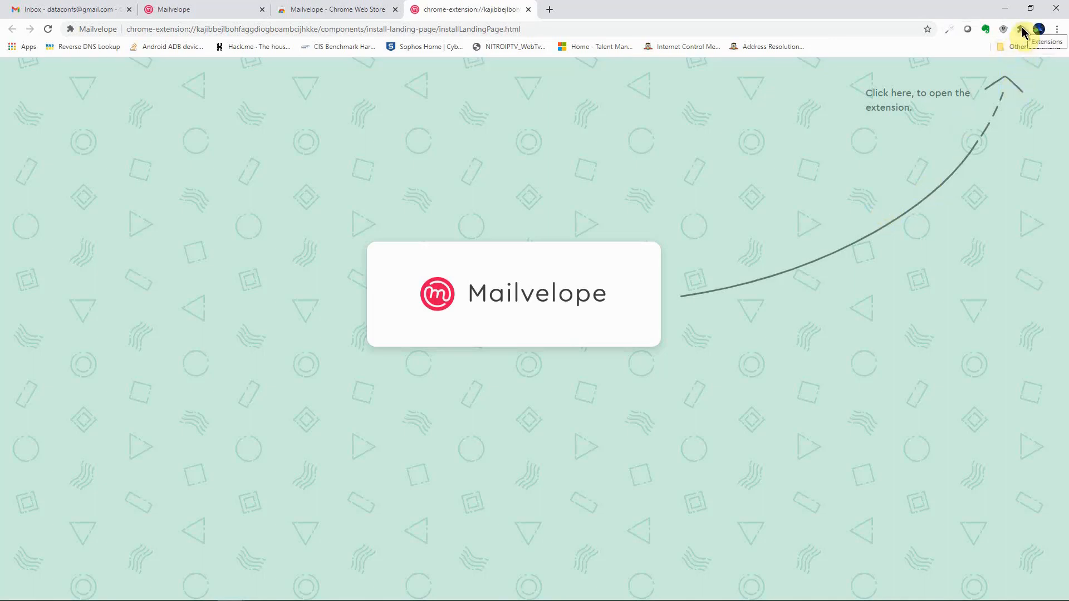
Step: Launch Mailvelope from the extensions list and choose Let's start! to begin setup
click(1021, 29)
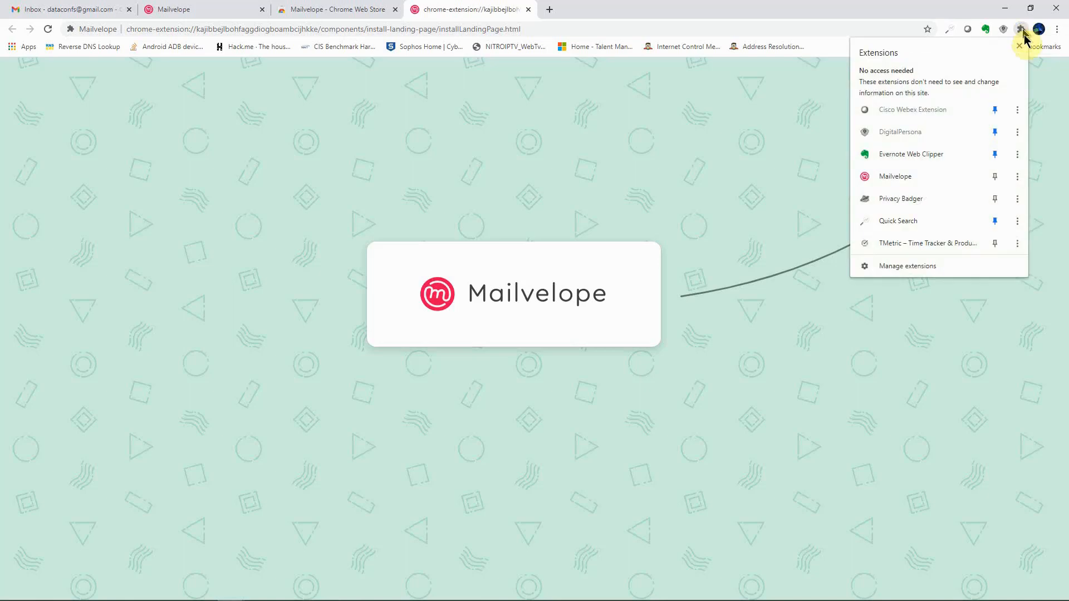
click(890, 176)
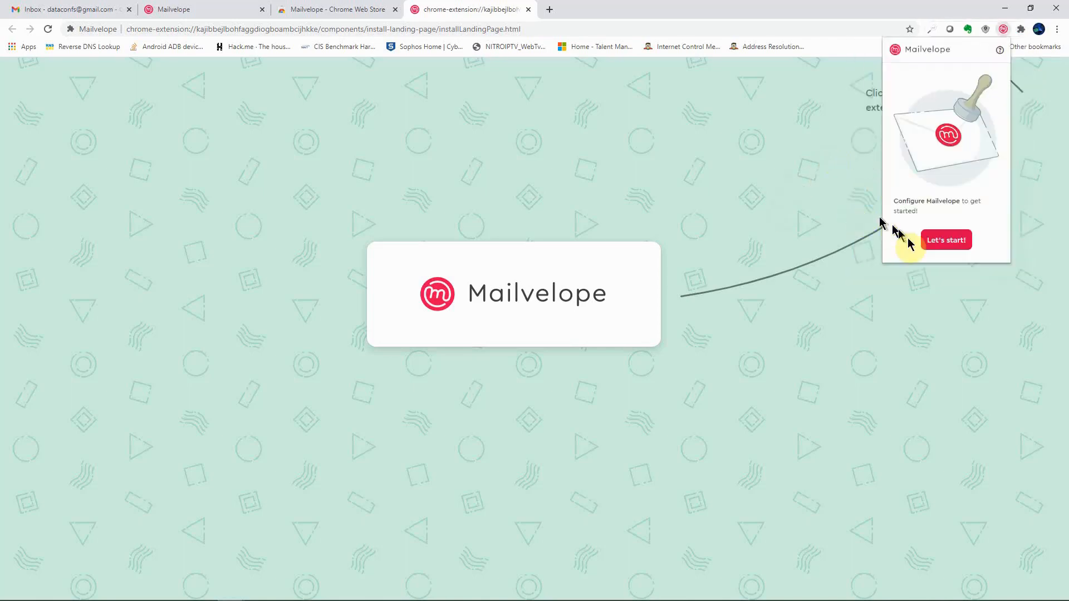
click(946, 240)
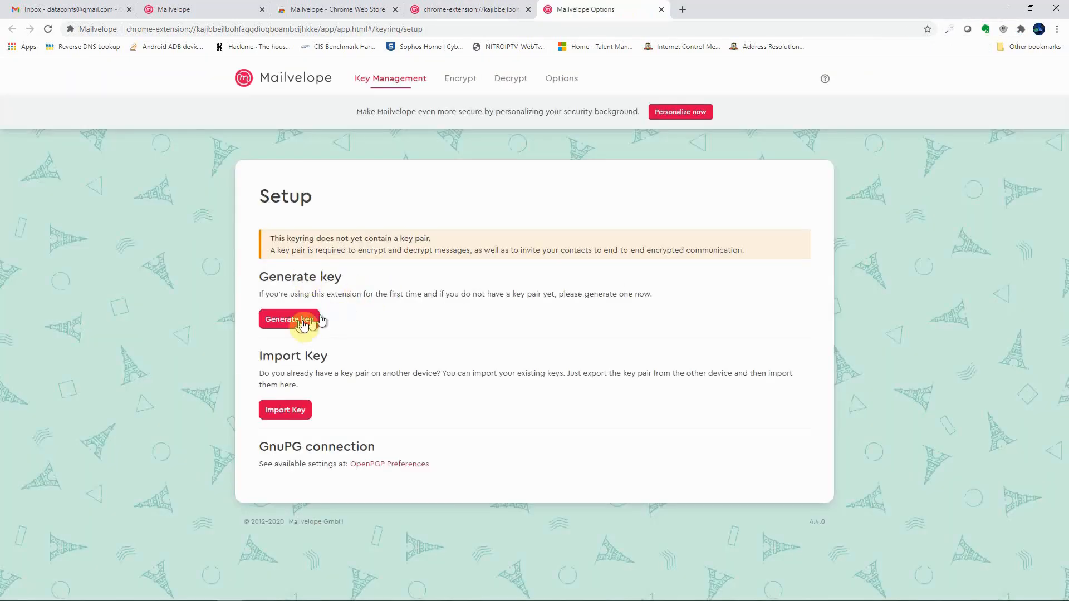
Step: Generate a password-protected key pair named 'Data Confidence Solution' with the Gmail address
click(303, 321)
click(313, 274)
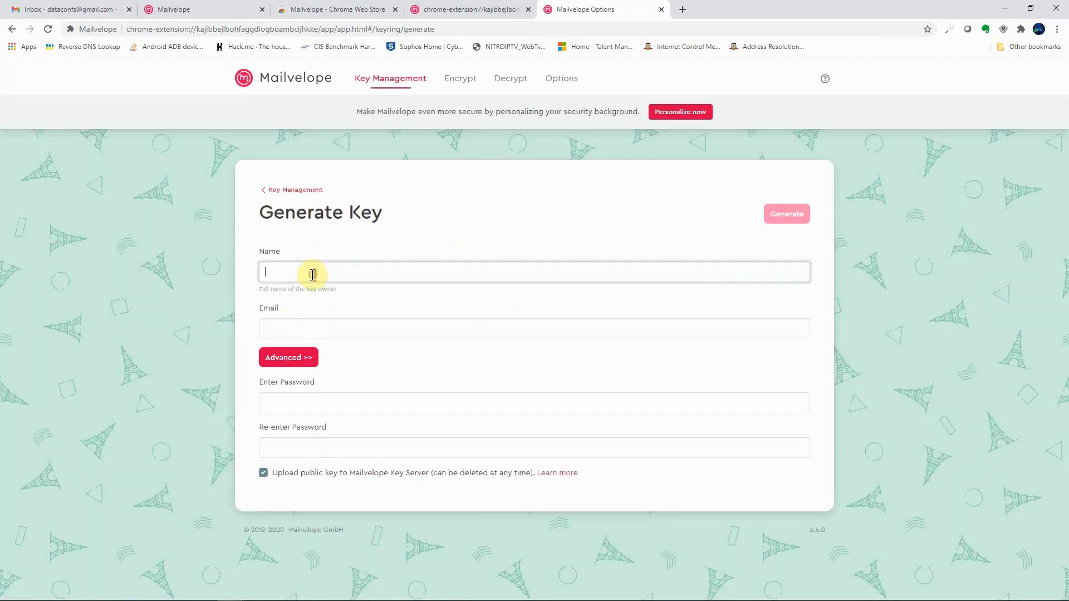
text(Data Confidence Solutions)
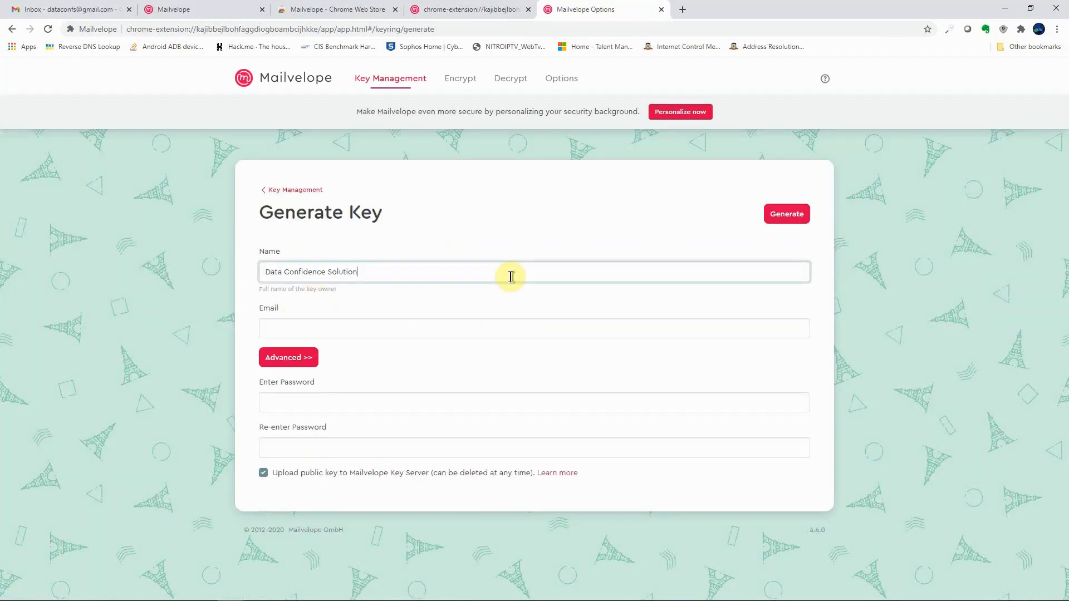
click(280, 328)
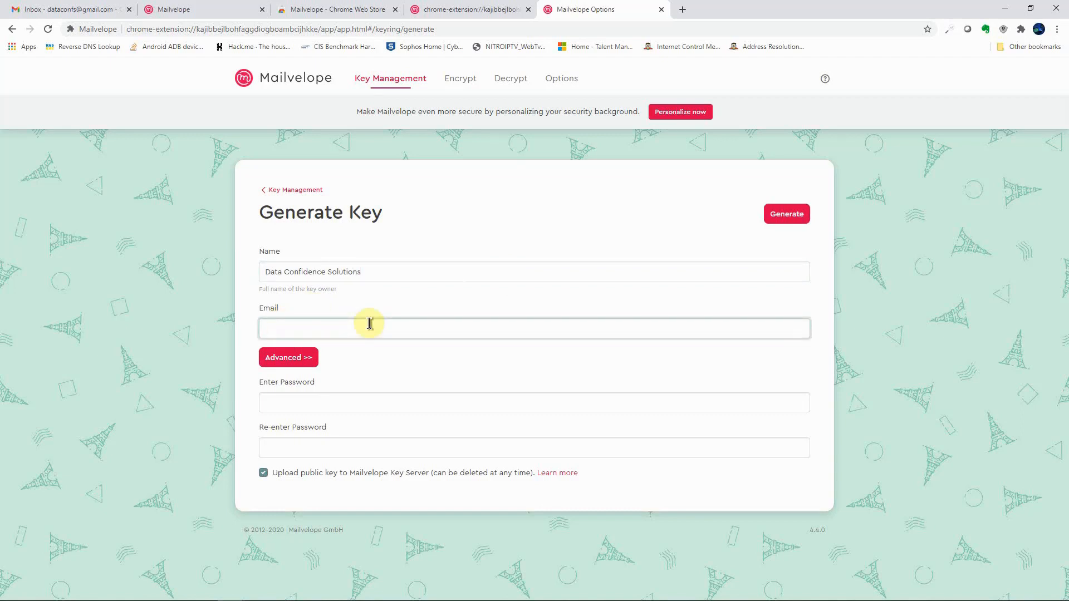
click(287, 405)
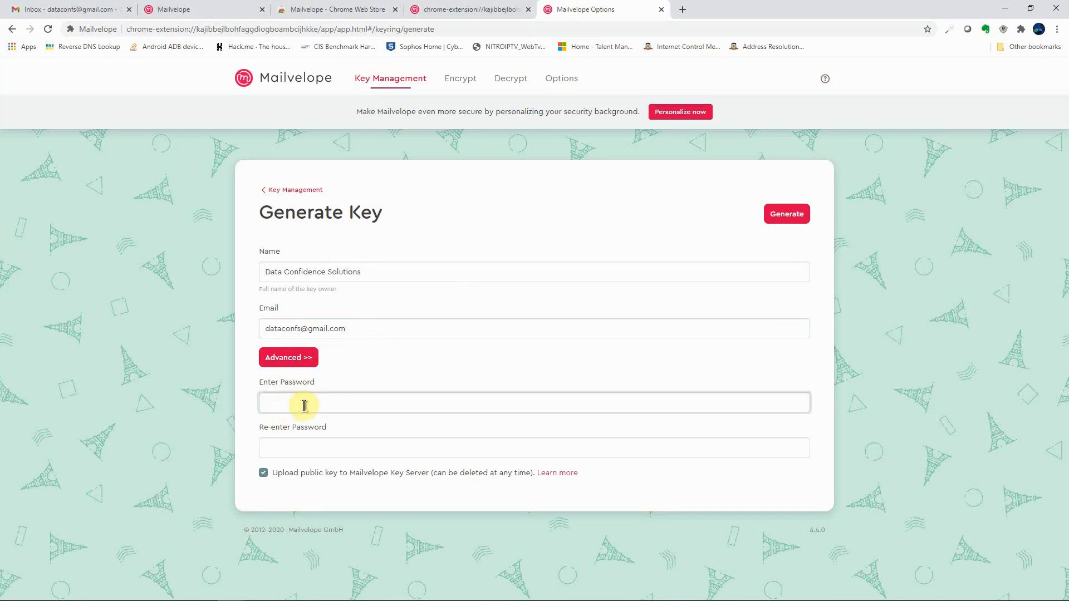
text(••••••••••••)
click(310, 447)
text(••••••••••••)
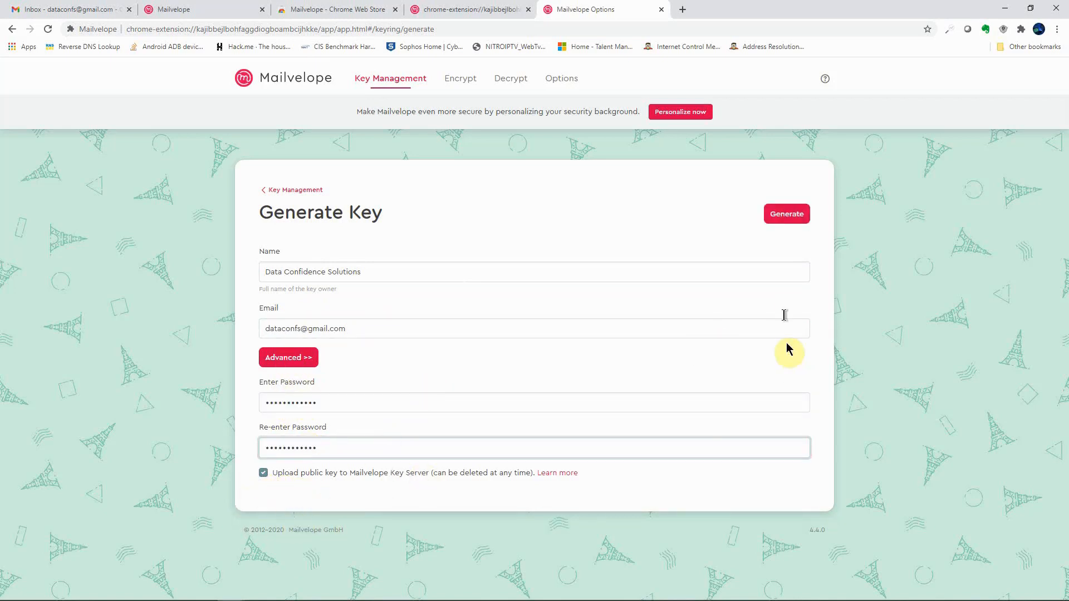
click(286, 359)
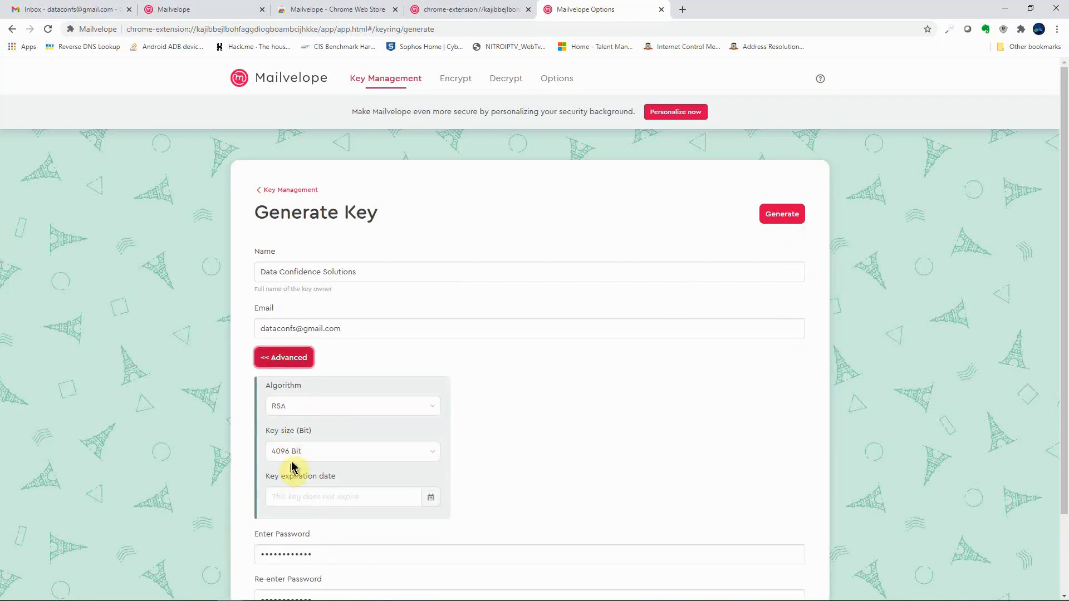
click(283, 359)
click(785, 213)
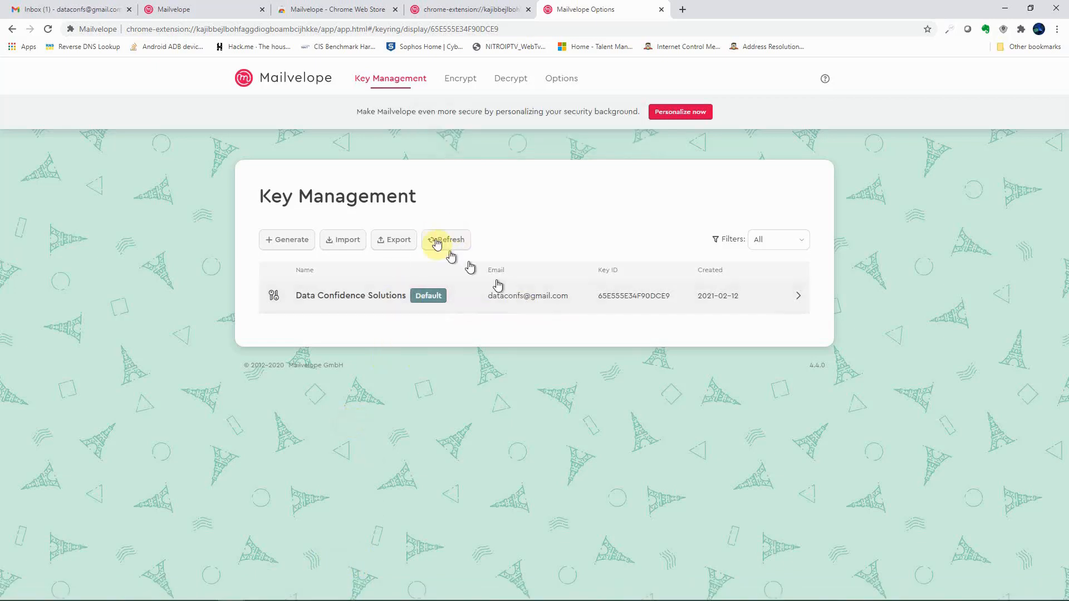
Step: Enable 'Sign all outgoing messages' in the General options and save
click(566, 78)
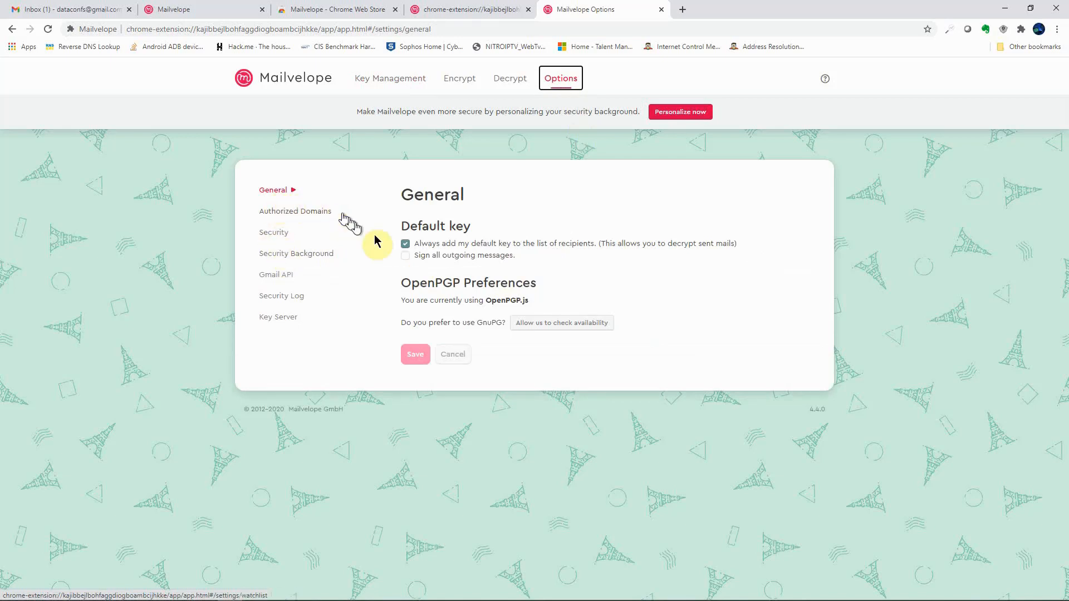
click(406, 256)
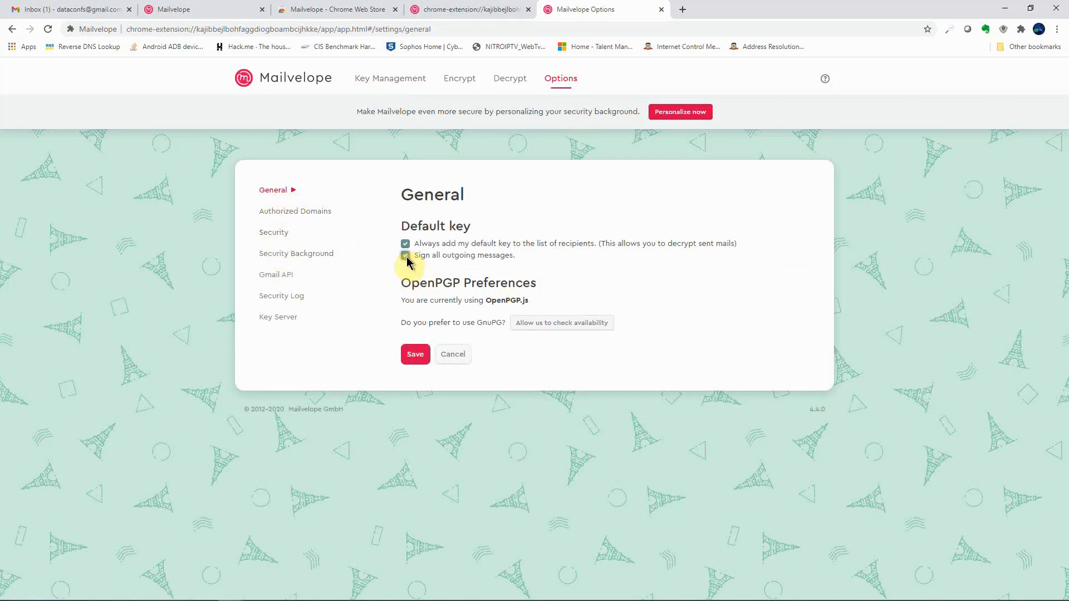
click(416, 356)
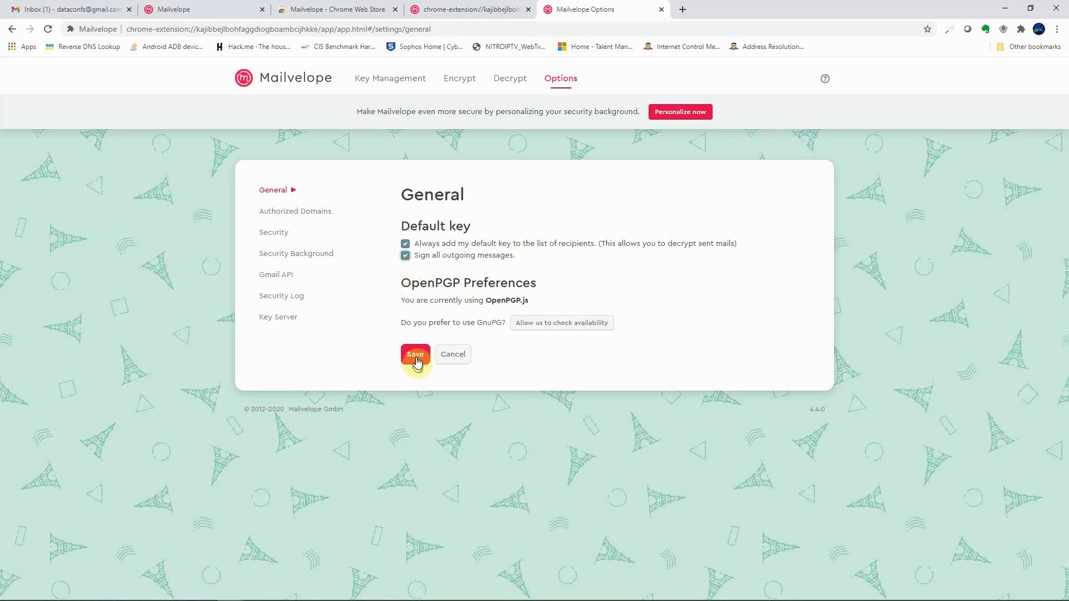
click(281, 211)
Step: Enter 5 as the password-memory minutes and choose a purple Big Ben security background
click(273, 233)
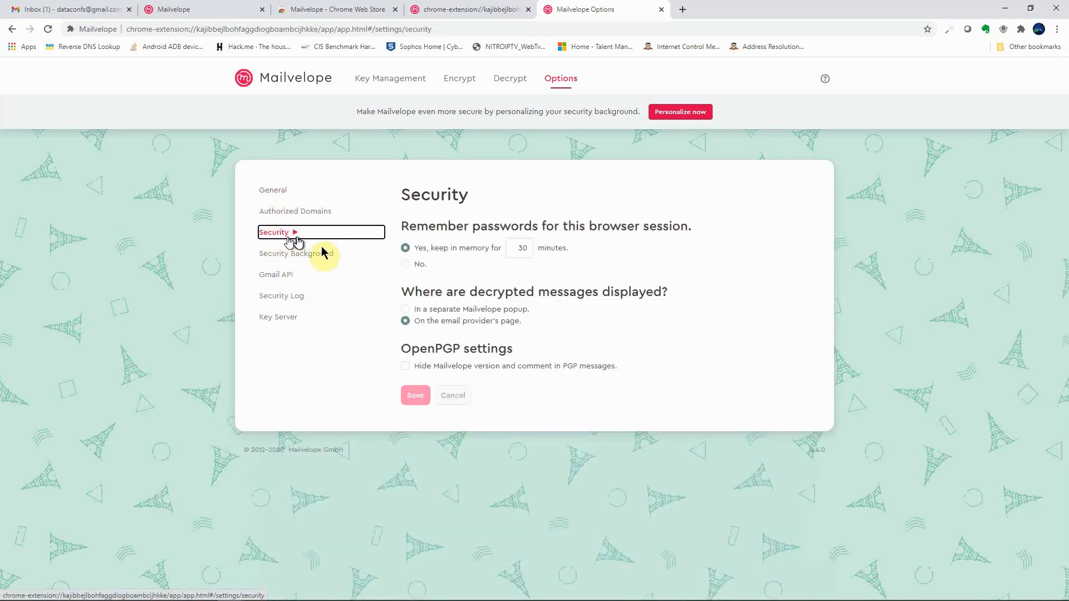
double_click(522, 249)
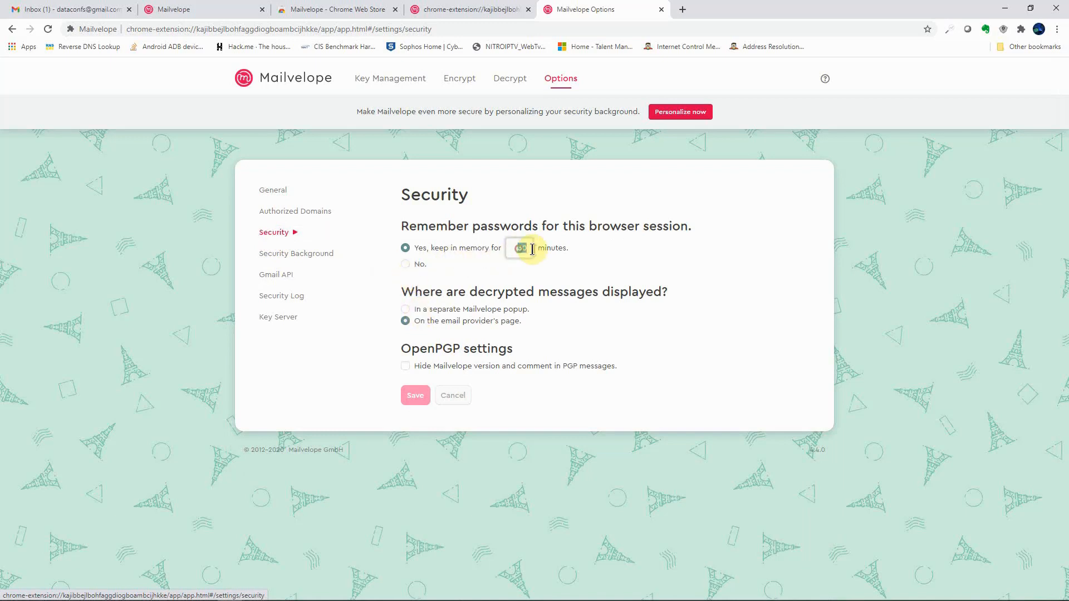
text(5)
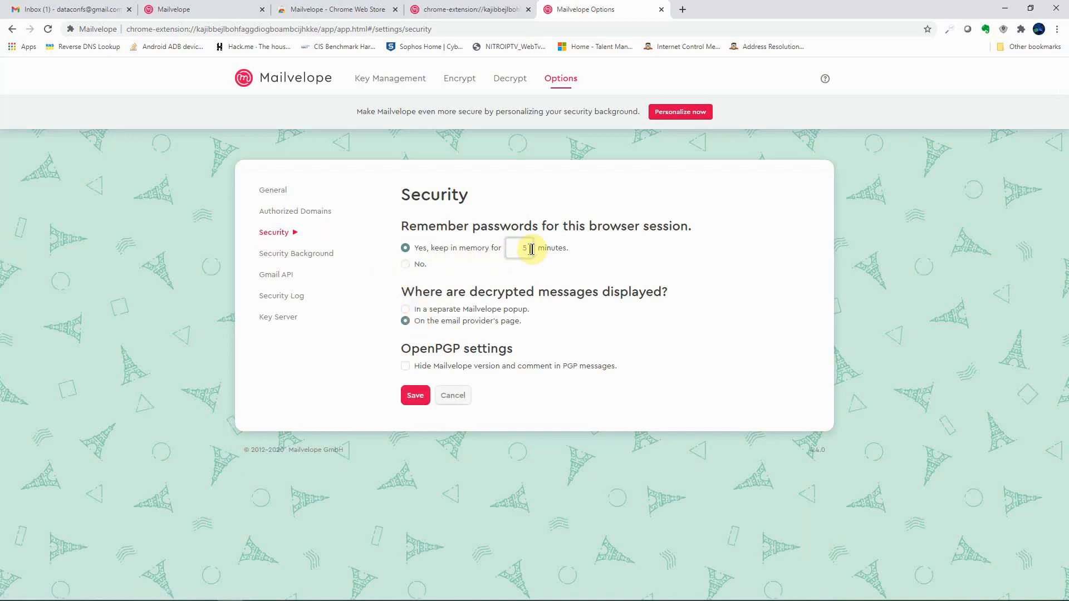
click(298, 253)
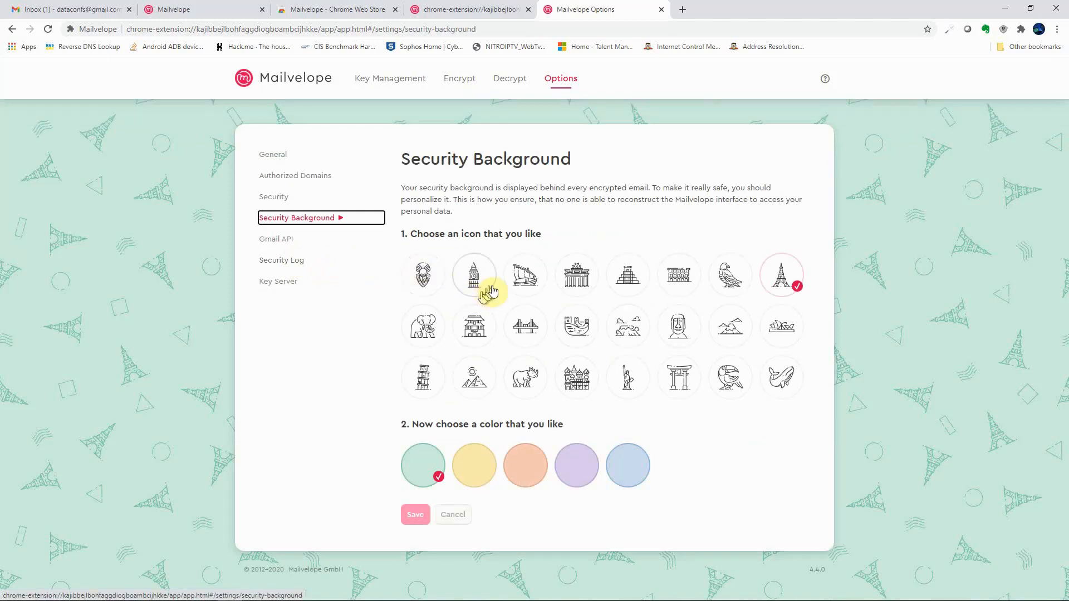
click(475, 283)
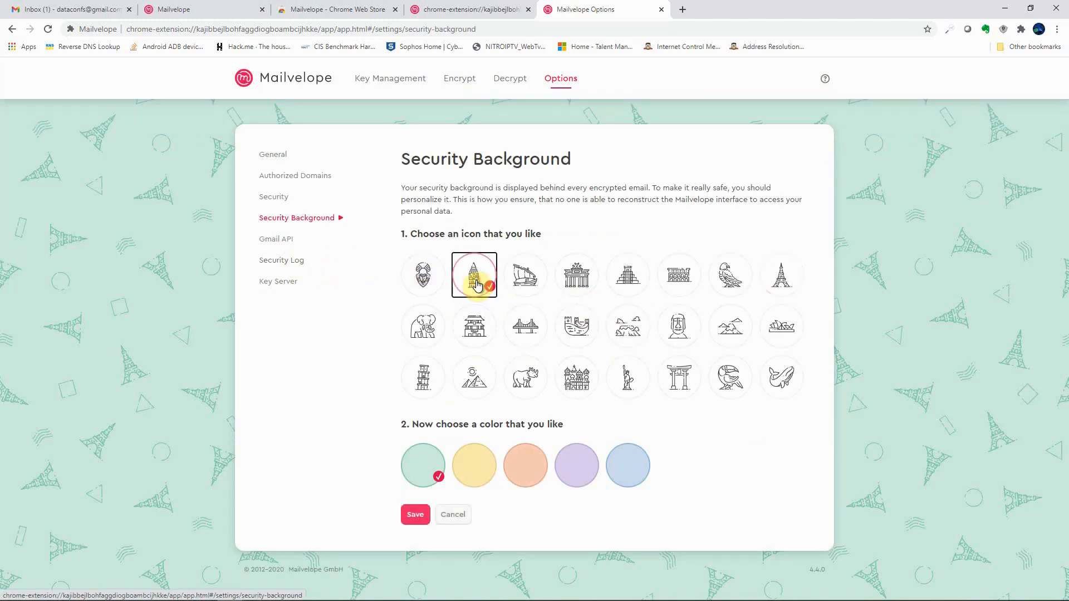
click(586, 477)
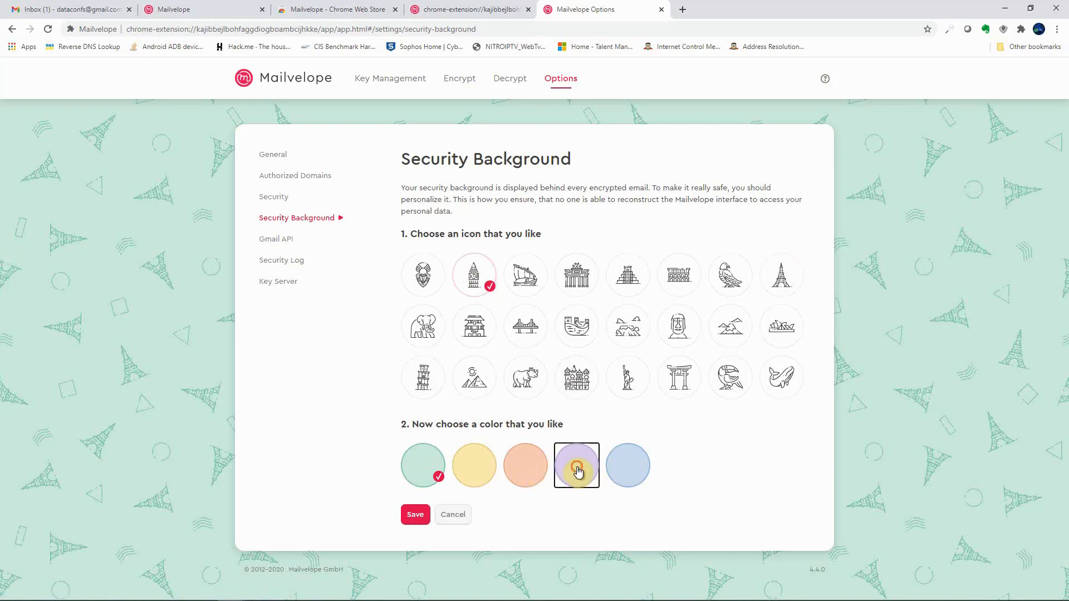
Step: Reapply purple and the Big Ben icon to the security background and save it
click(276, 239)
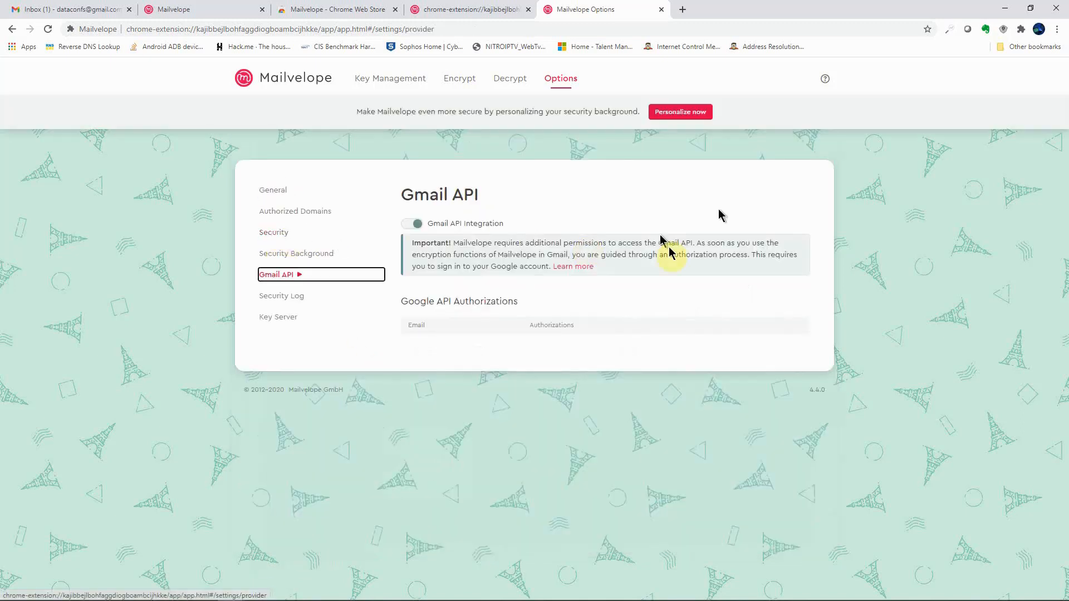
click(285, 296)
click(292, 254)
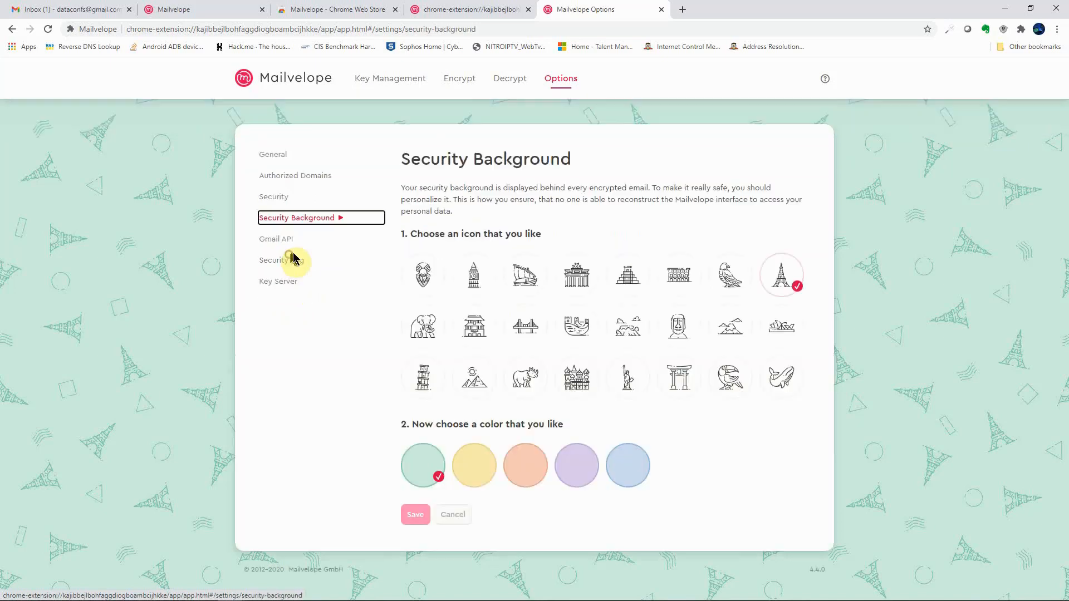
click(577, 467)
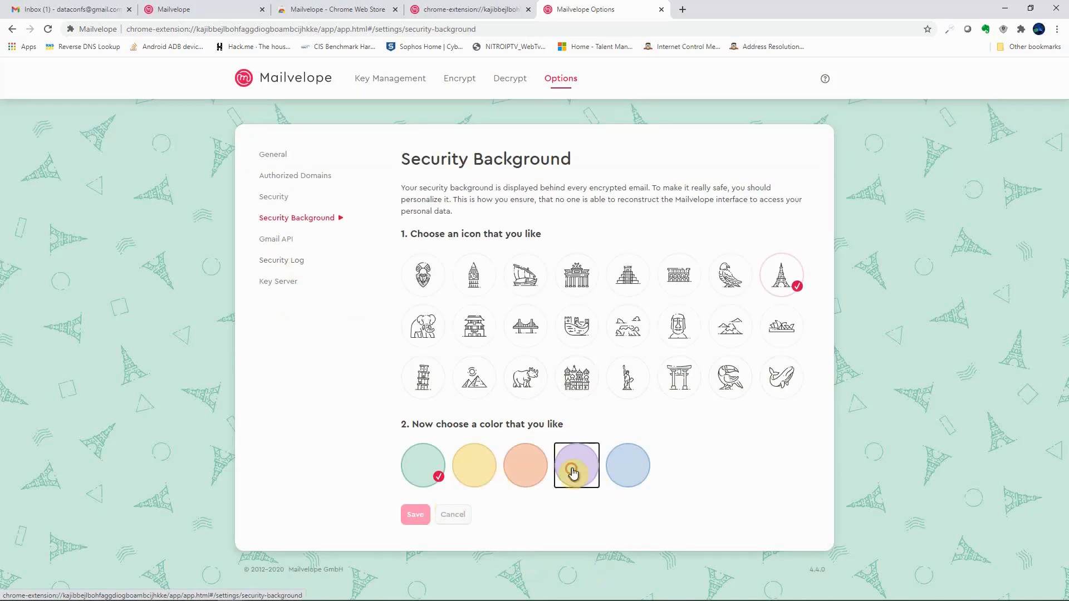
click(472, 276)
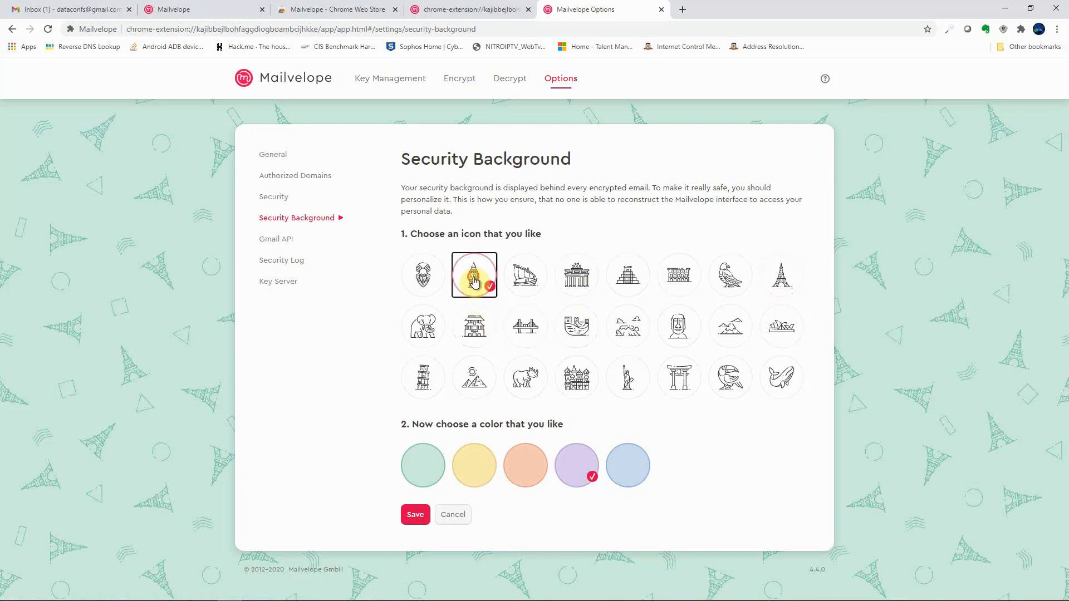
click(414, 515)
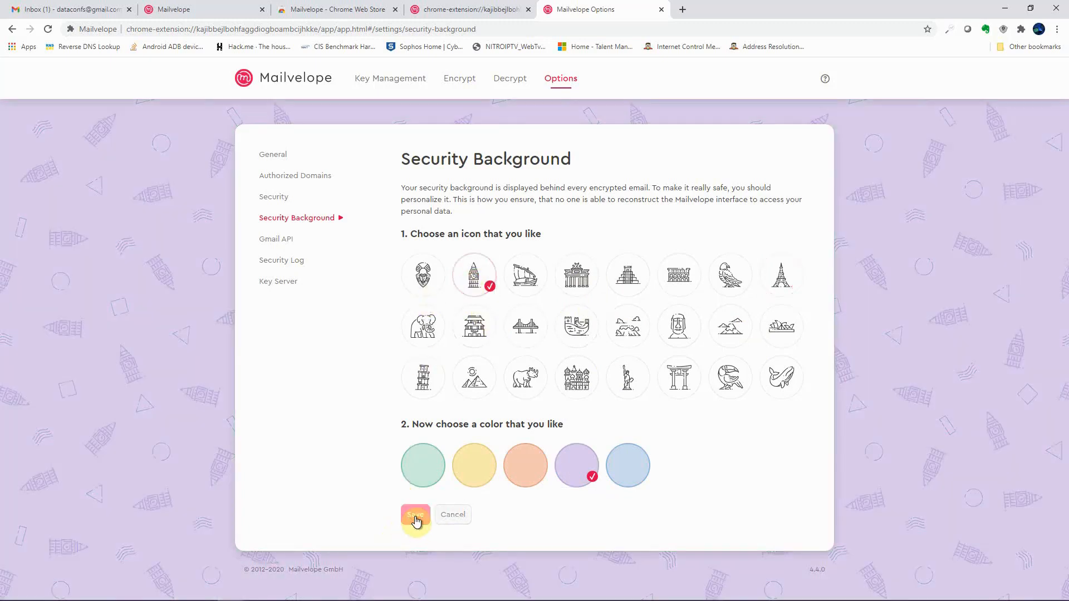
Step: Set password memory to 5 minutes, save it, and recheck the saved background
click(277, 196)
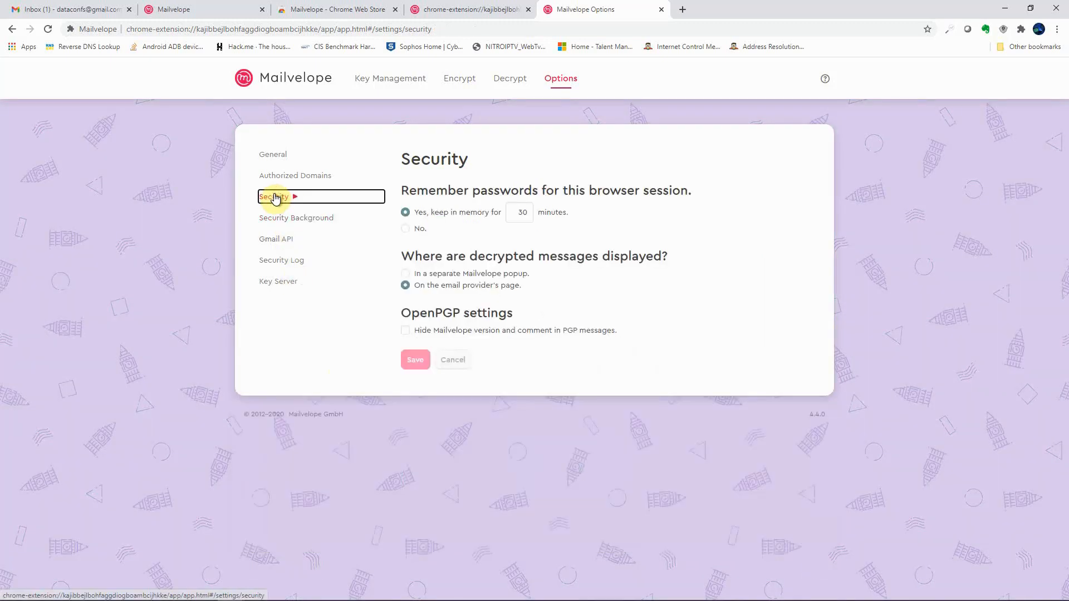
double_click(522, 213)
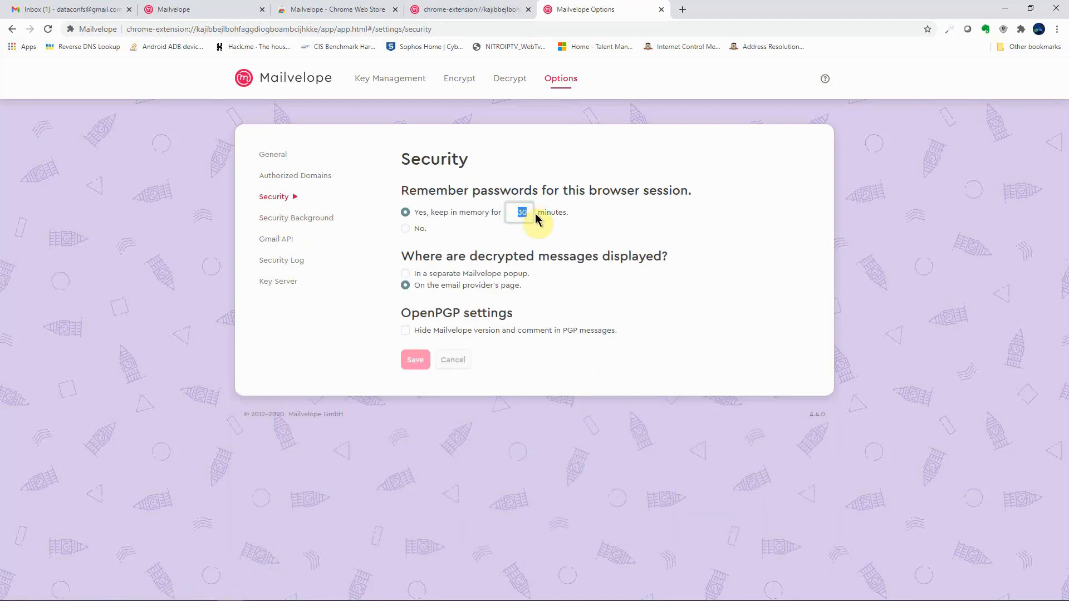
text(5)
click(412, 359)
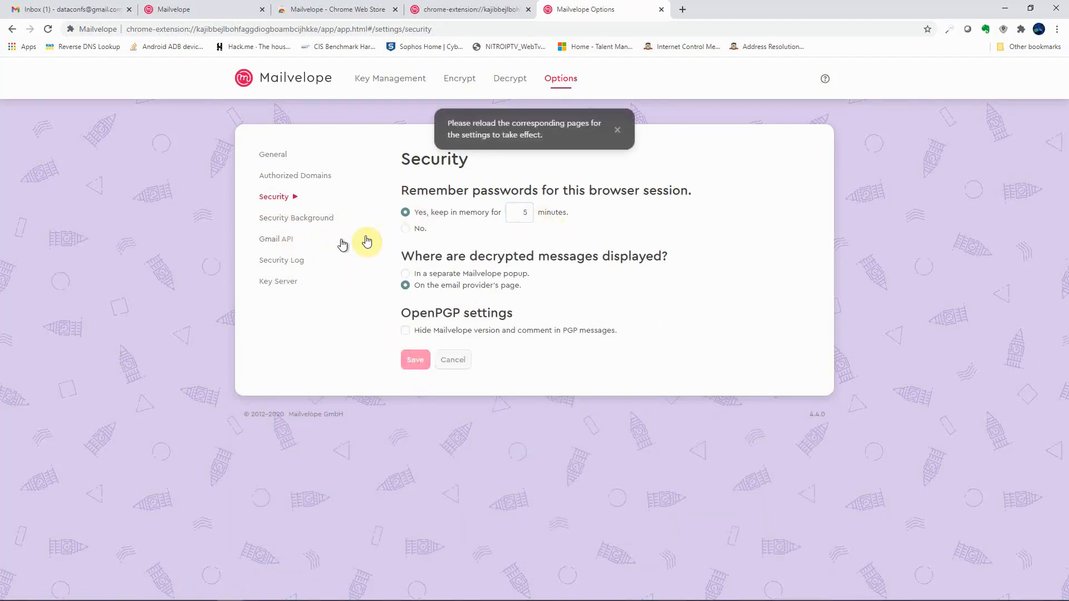
click(286, 218)
click(284, 198)
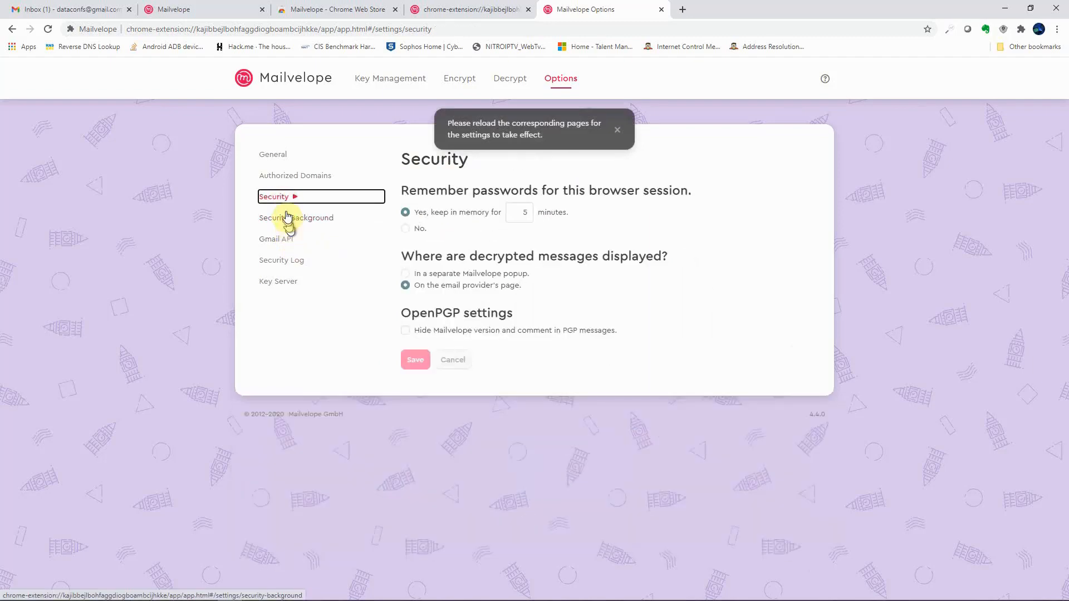
click(282, 218)
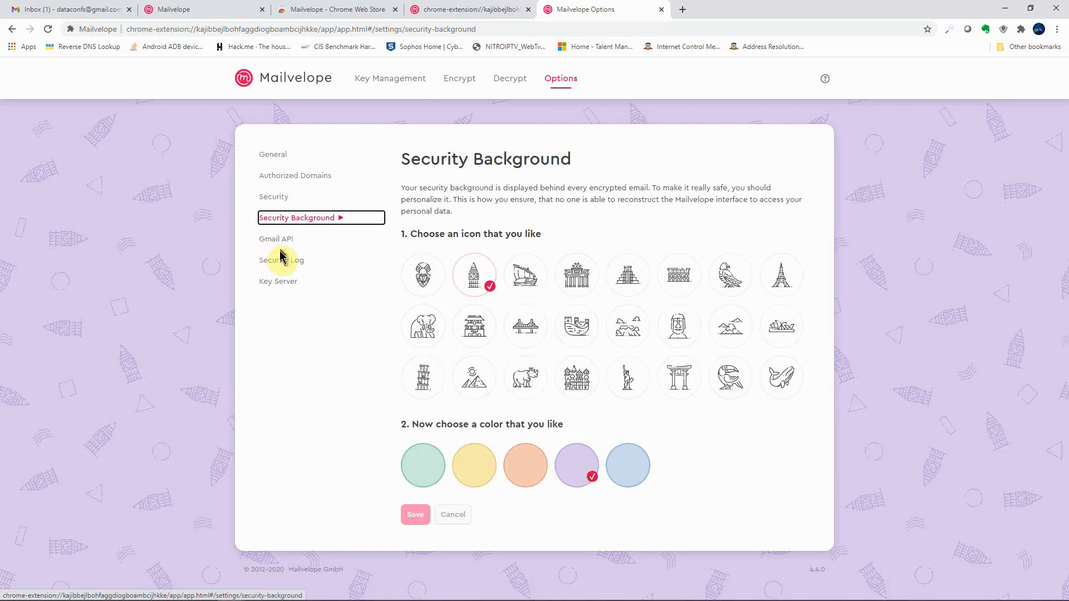
Step: Select the Mailvelope key server in the key server settings and save
click(273, 283)
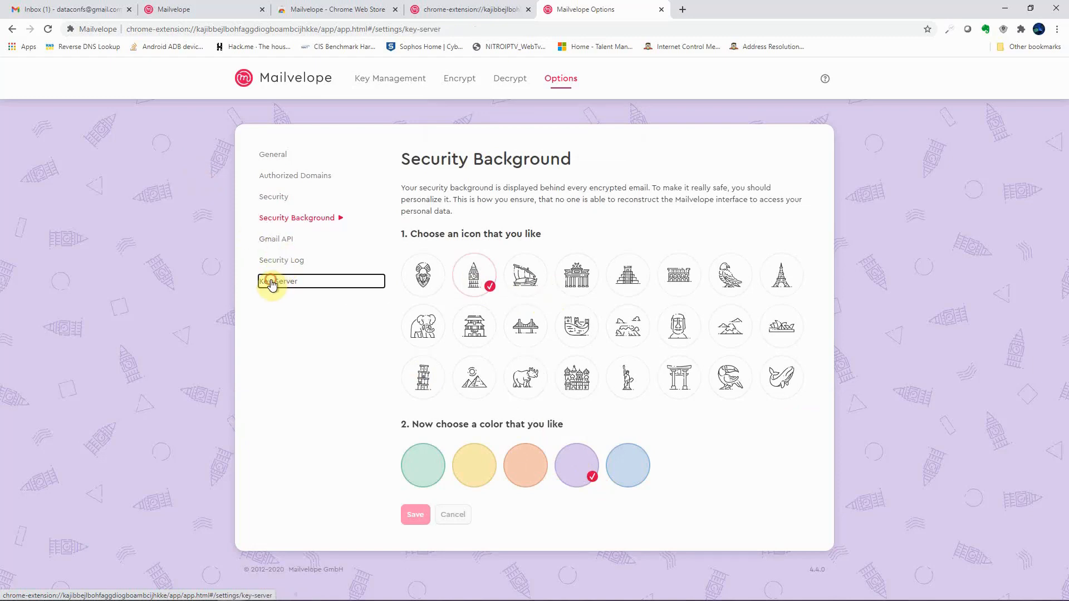
click(461, 214)
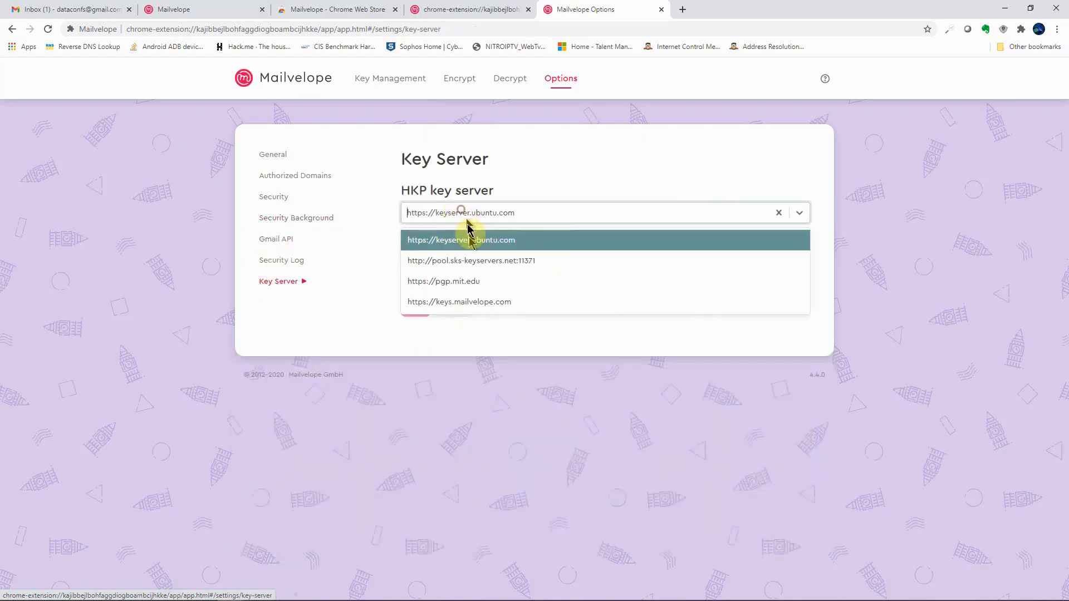
click(446, 302)
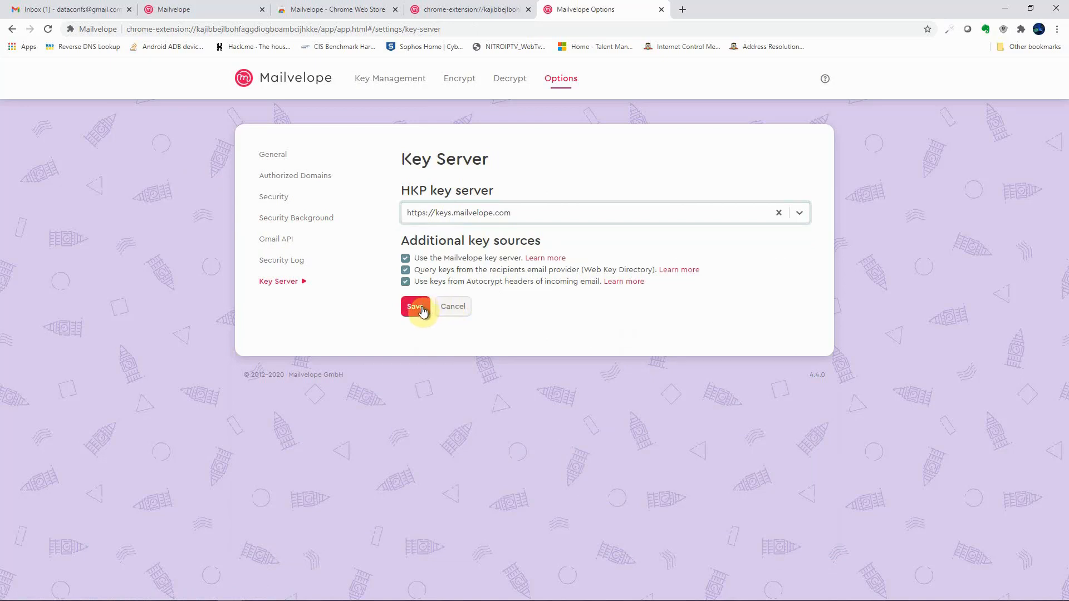
click(421, 309)
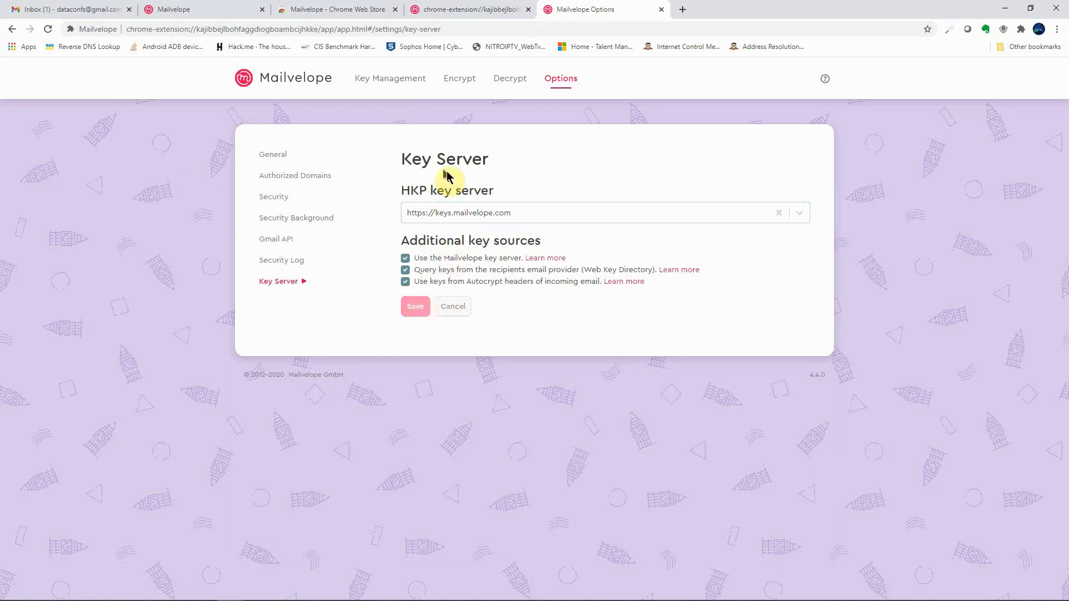
Step: Synchronize the Data Confidence Solutions key with the key server, then switch to Gmail
click(383, 84)
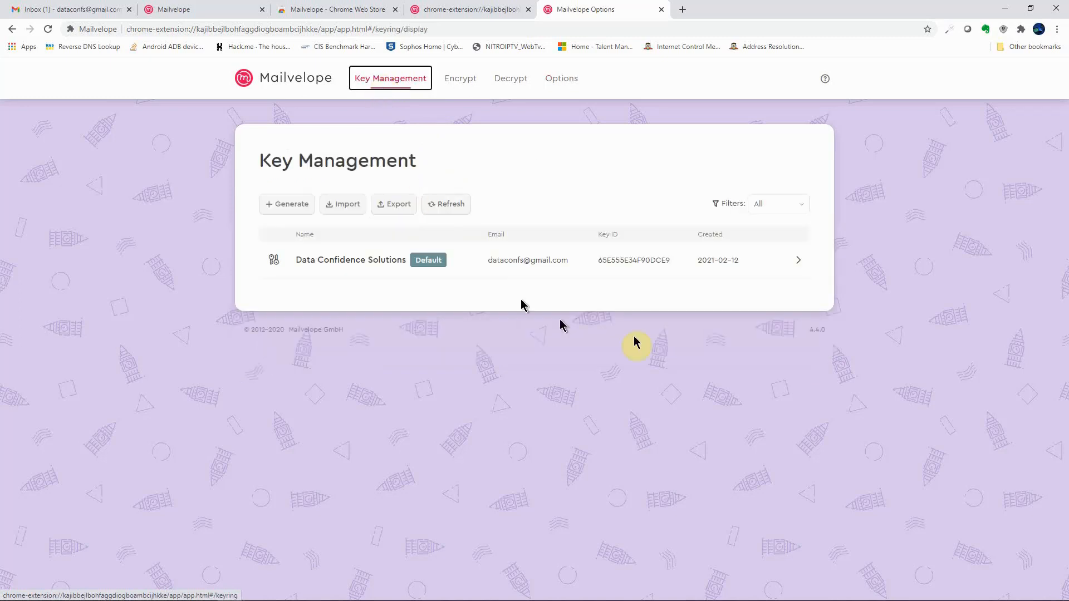
click(799, 267)
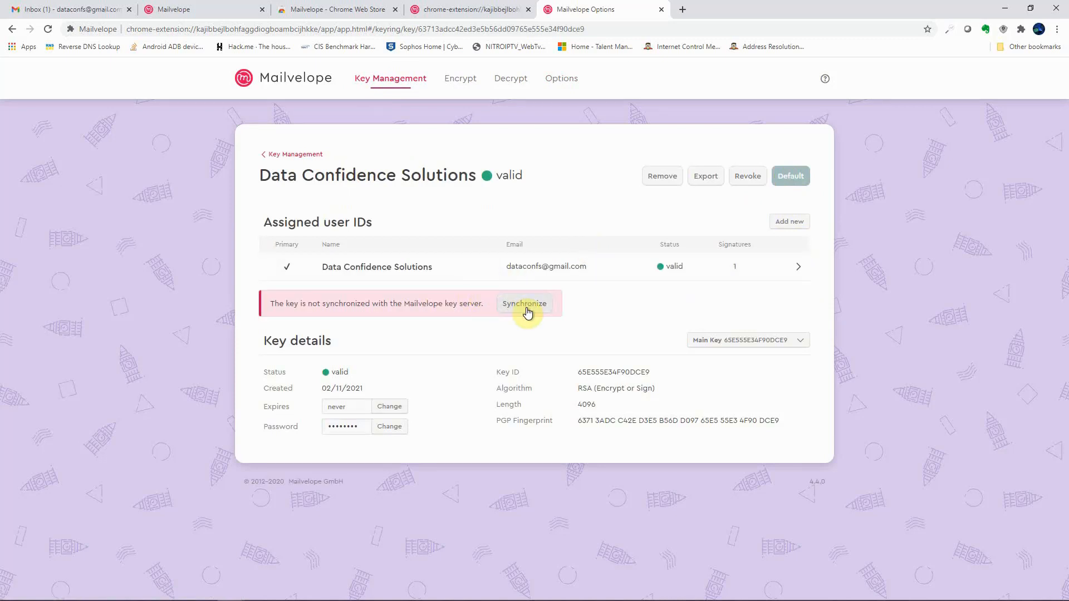
click(526, 307)
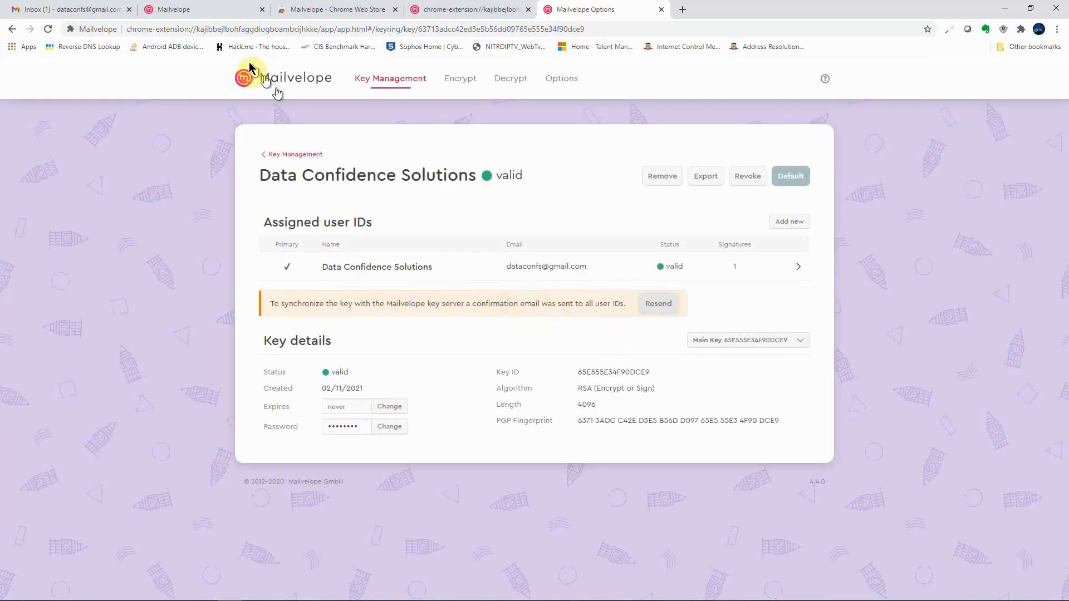
click(88, 12)
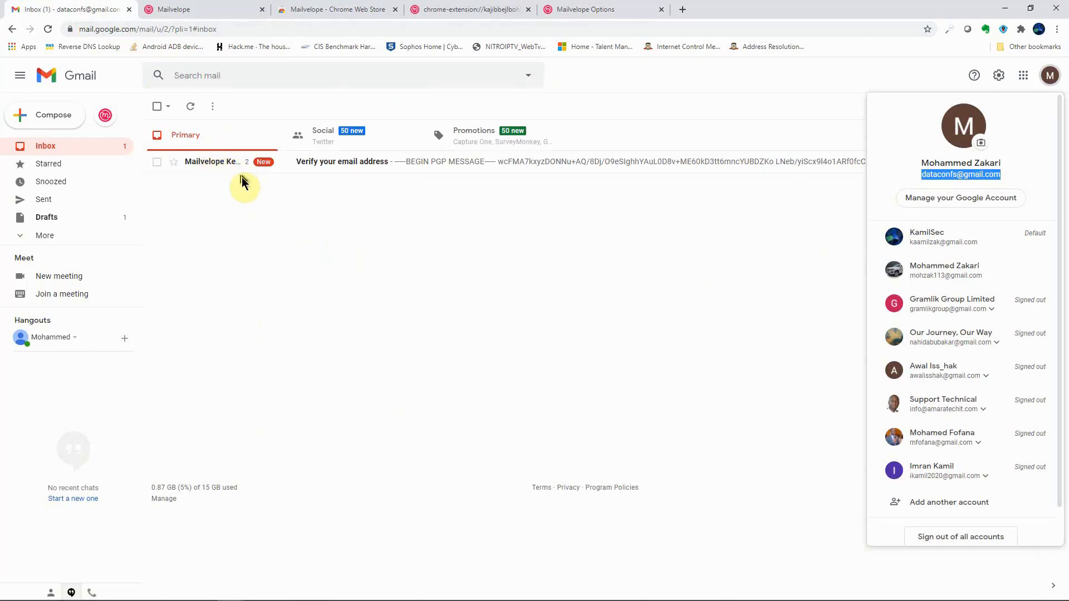
Step: Decrypt the Mailvelope Key Server email with the key password and follow its verification link
click(226, 162)
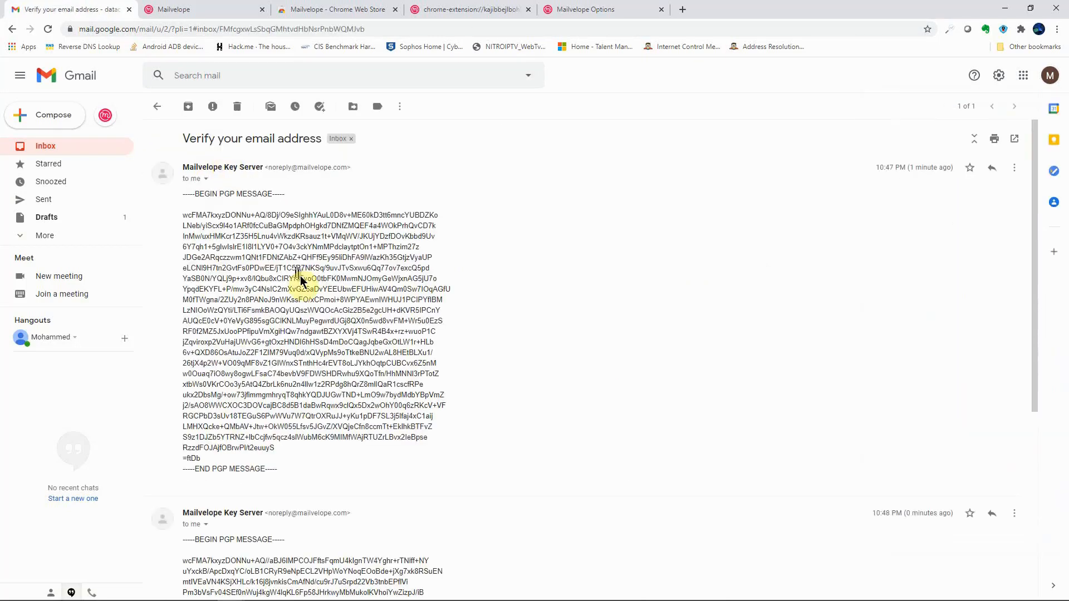
scroll(324, 300, down, 6)
scroll(333, 315, up, 5)
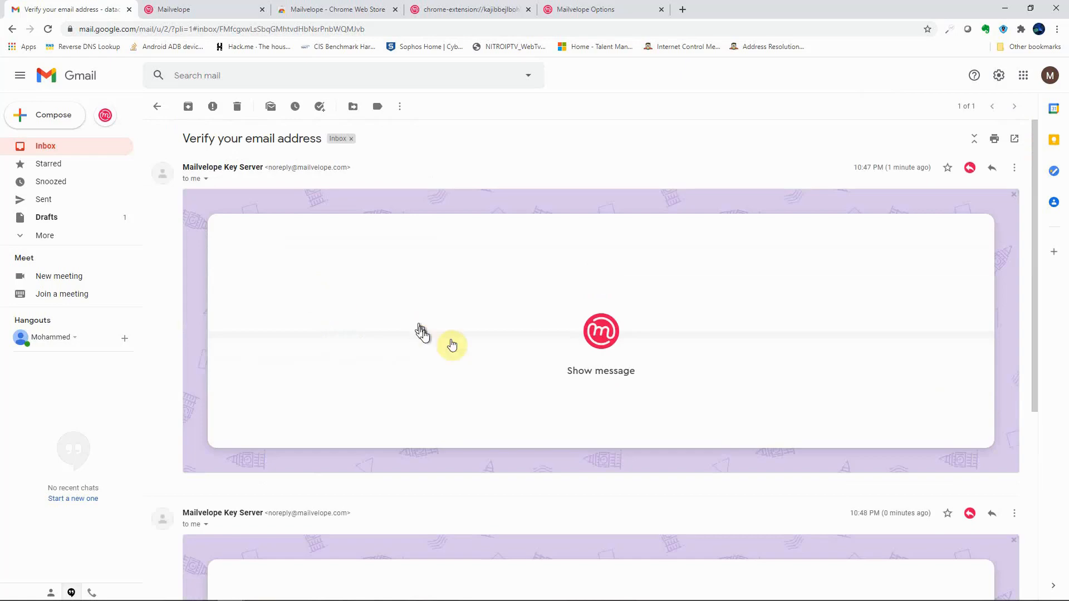
click(602, 368)
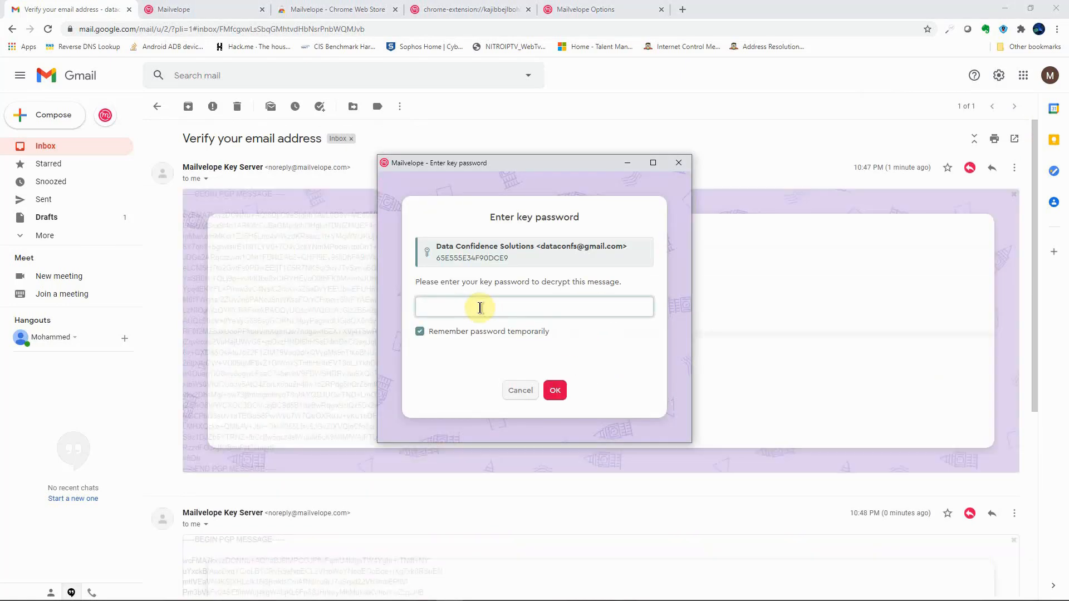
text(p)
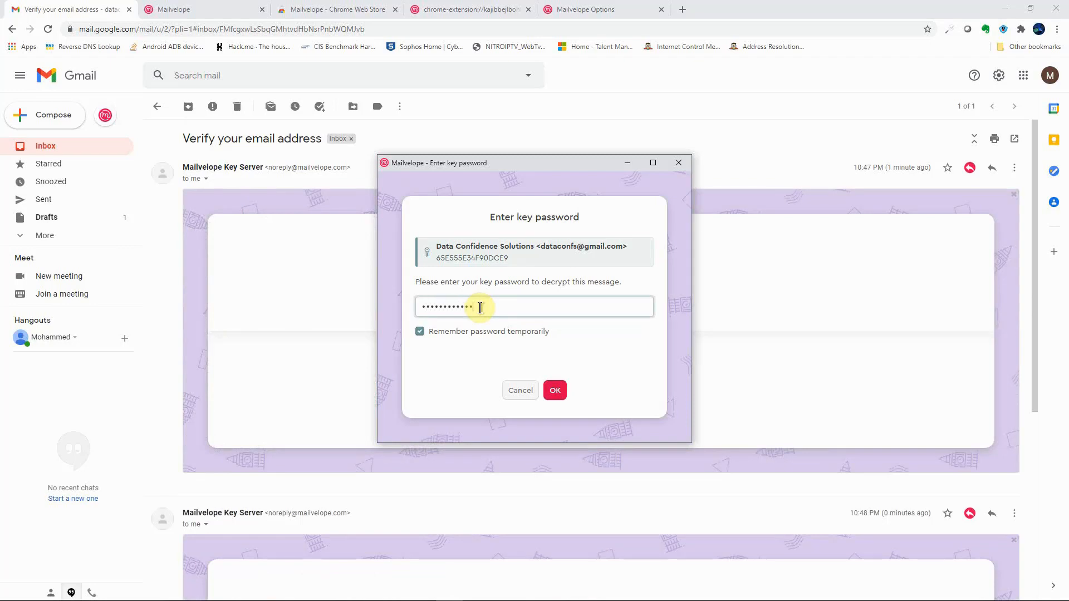
click(555, 390)
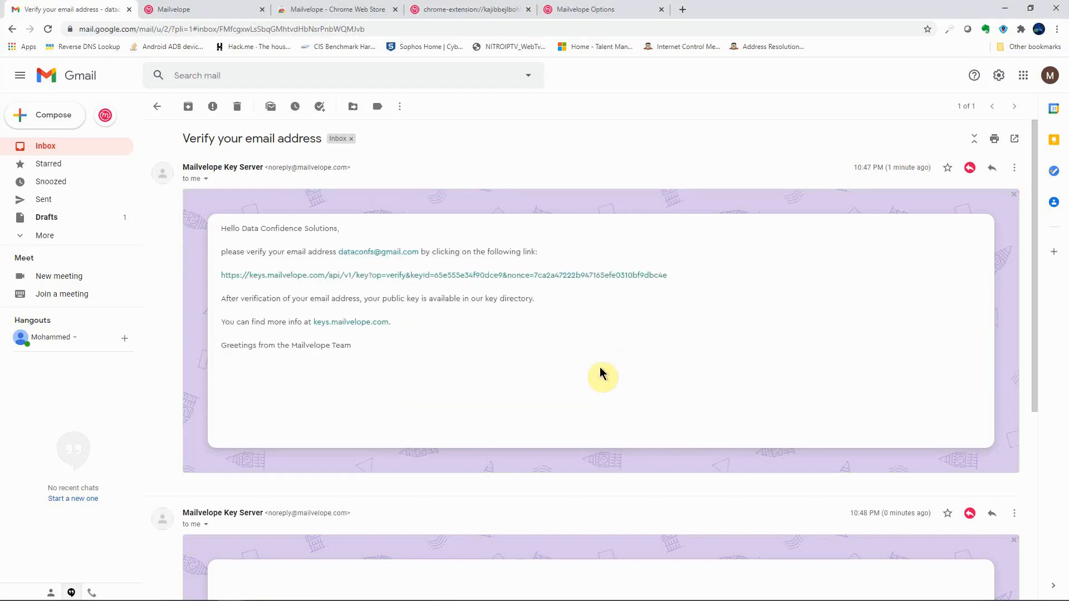
click(448, 275)
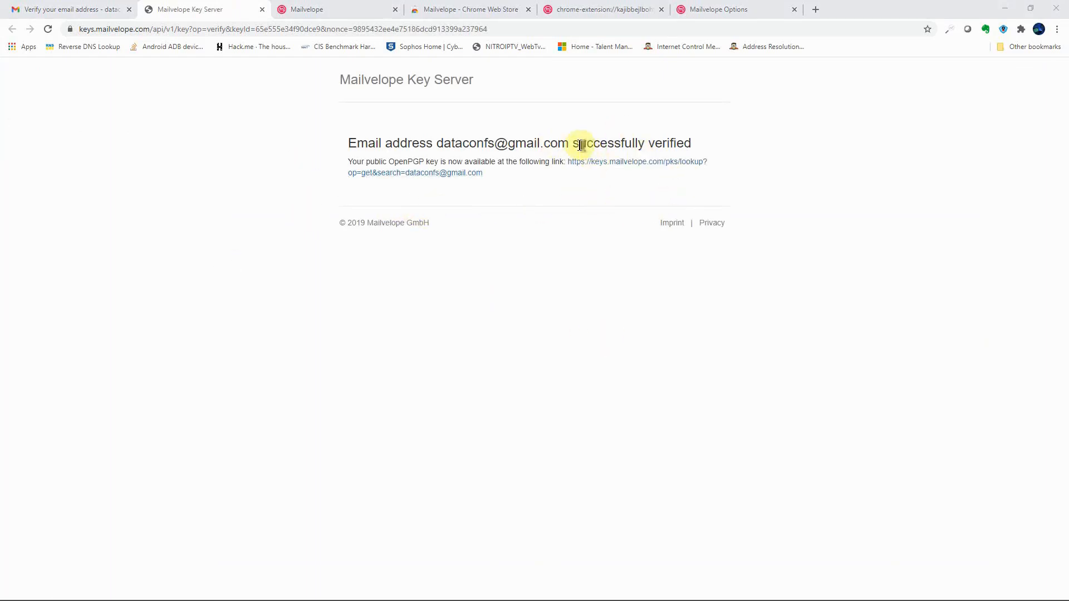
Step: Highlight 'successfully verified', then return to Mailvelope's Key Management overview in the Options tab
drag(572, 143, 648, 141)
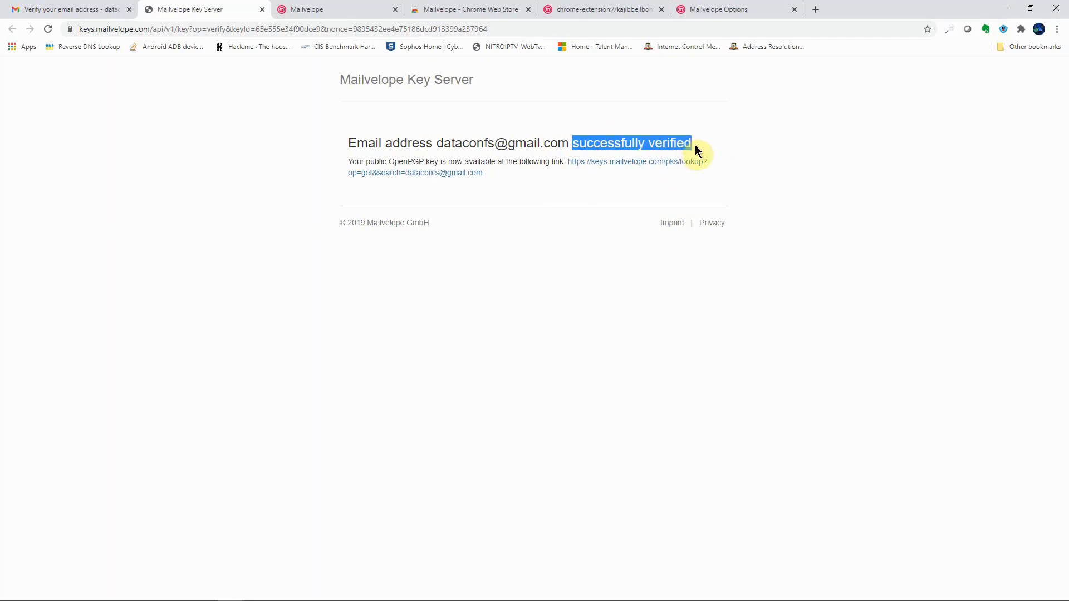
click(594, 13)
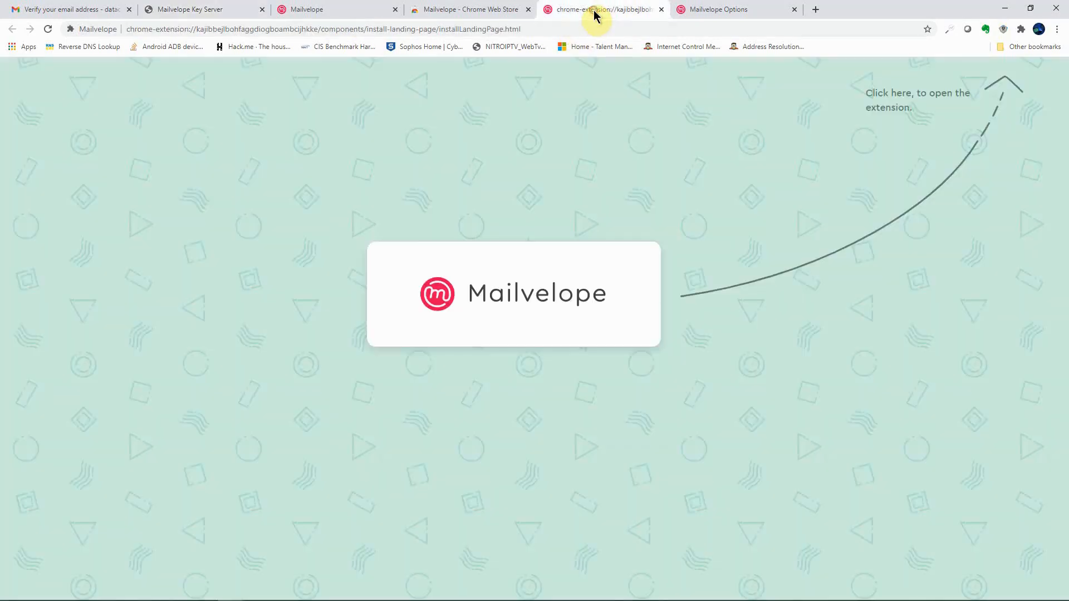
click(704, 12)
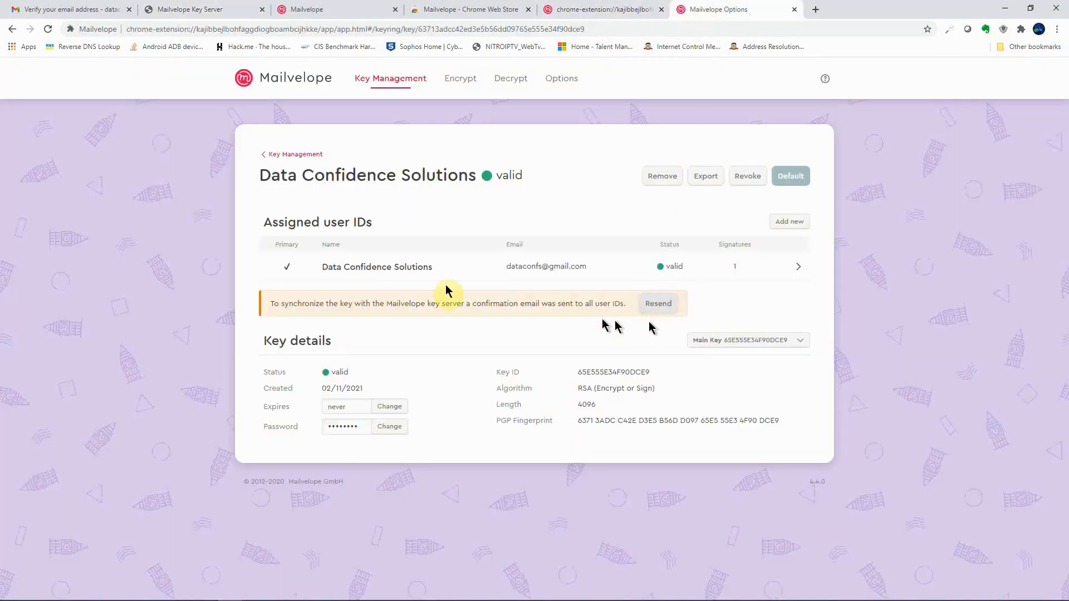
click(396, 80)
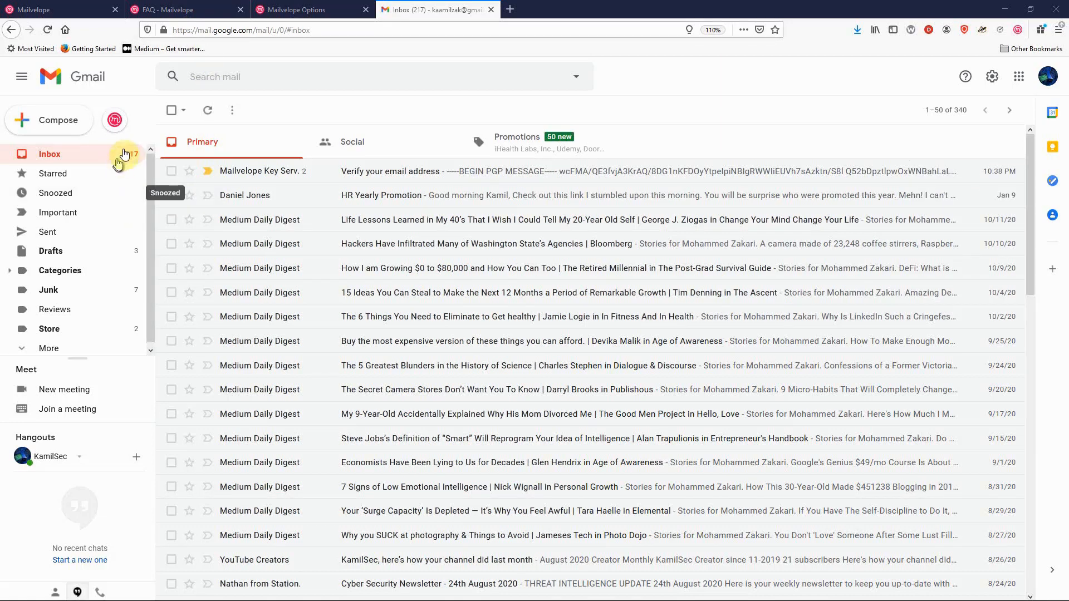
Step: From Gmail's Mailvelope button, sign in with Google, choose the account and allow Gmail API access
click(115, 124)
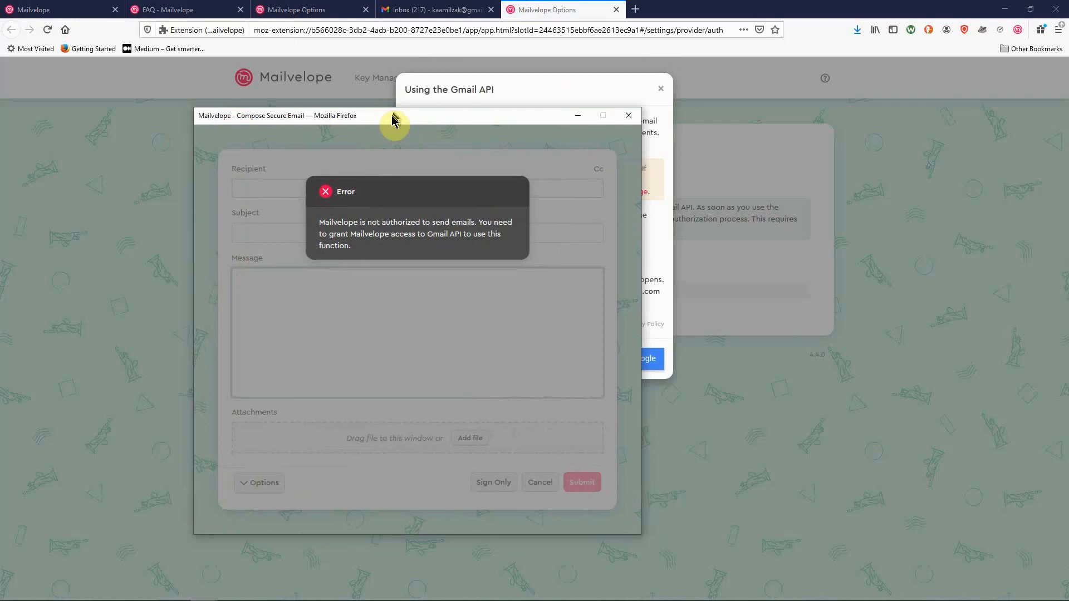
drag(392, 119, 216, 126)
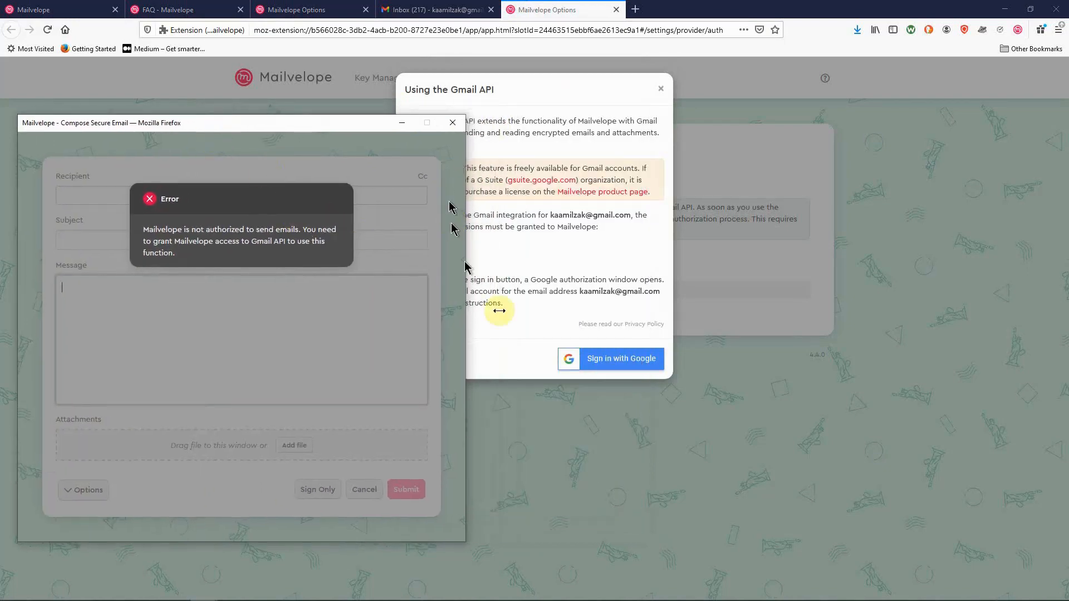
click(550, 107)
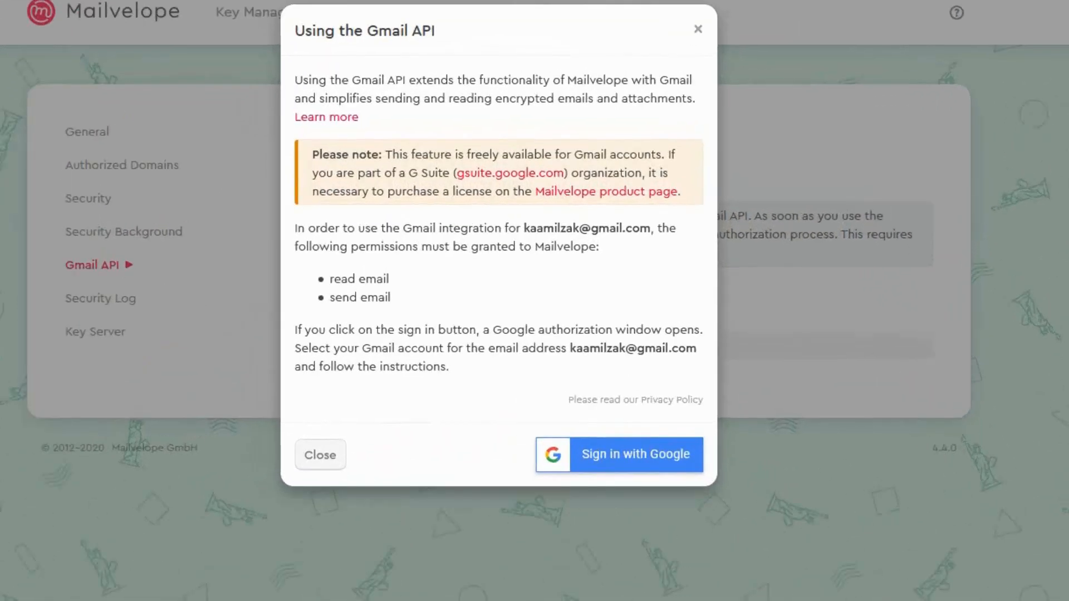
click(619, 454)
drag(730, 51, 635, 43)
click(511, 262)
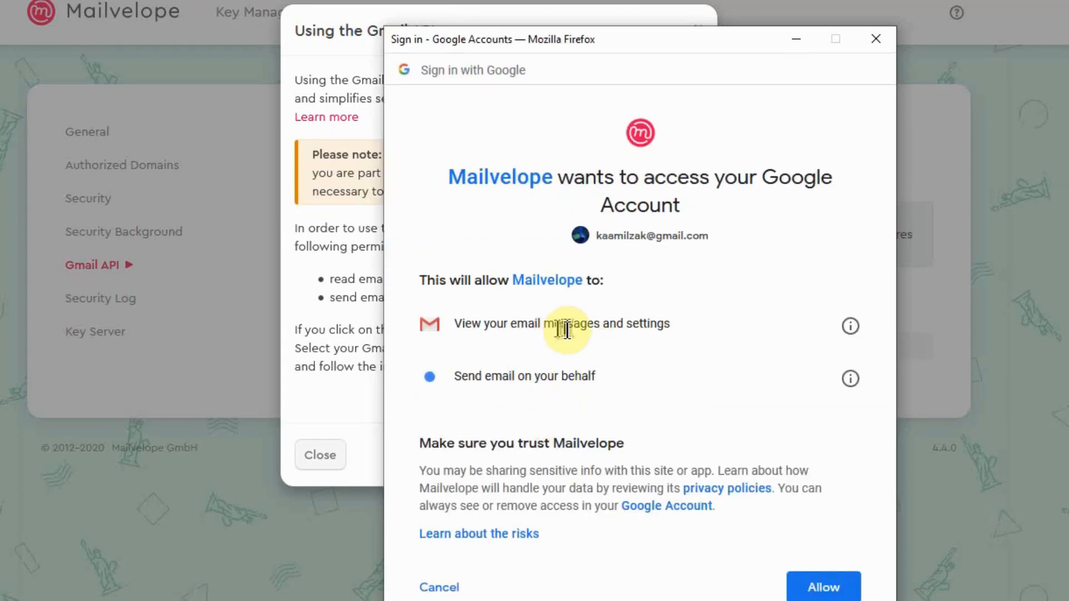
click(819, 589)
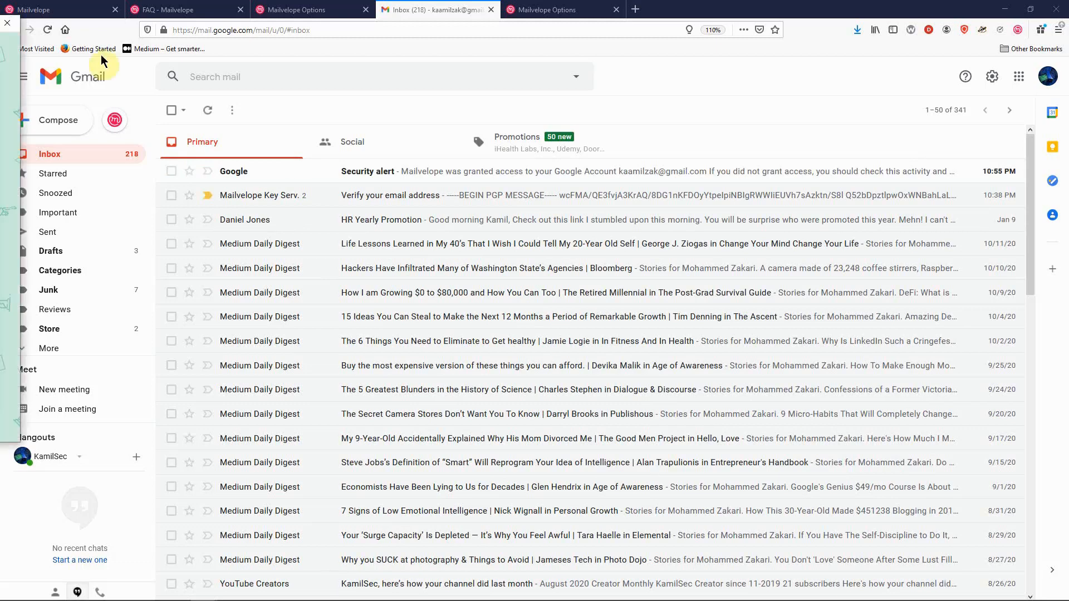
Step: Open a secure Mailvelope email and add the Data Confidence Solutions Gmail address as recipient
click(114, 120)
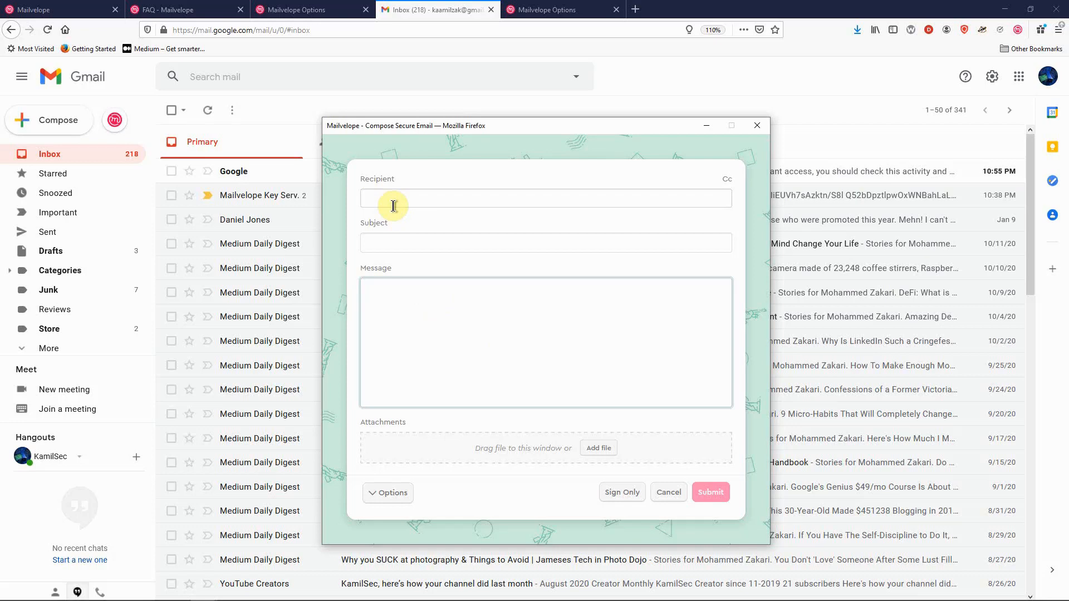
click(373, 203)
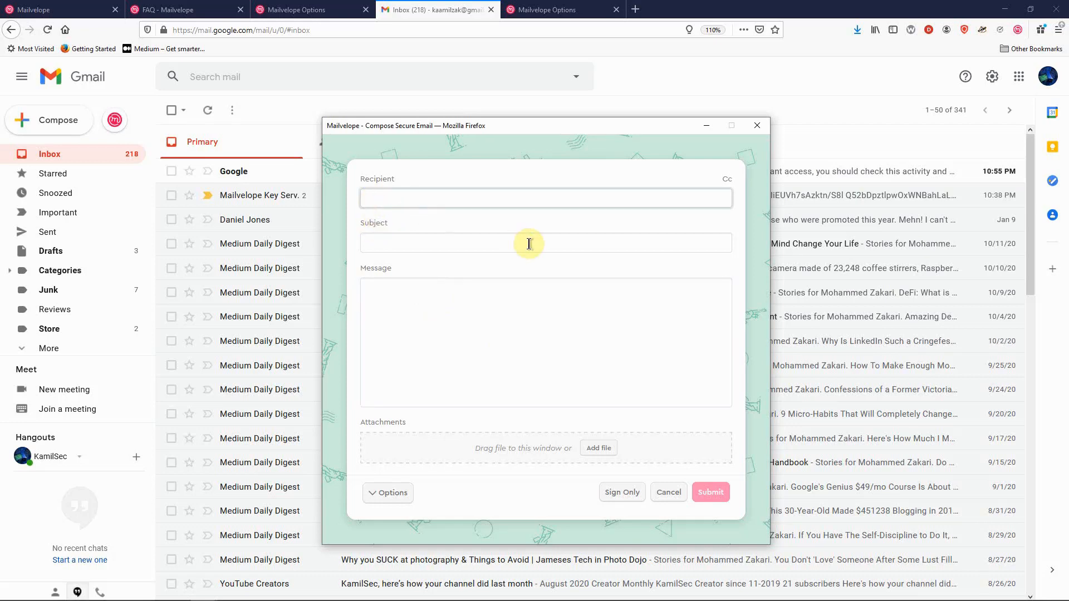
key(Return)
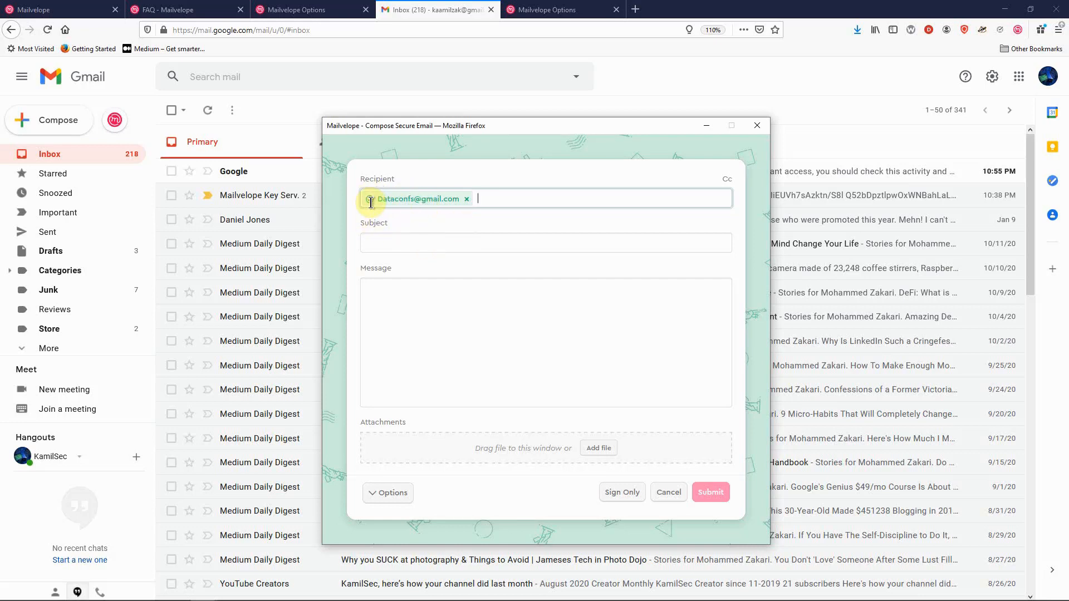
Step: Enter the subject 'This is a test email', paste the confidential message body, and select the subject text
click(386, 238)
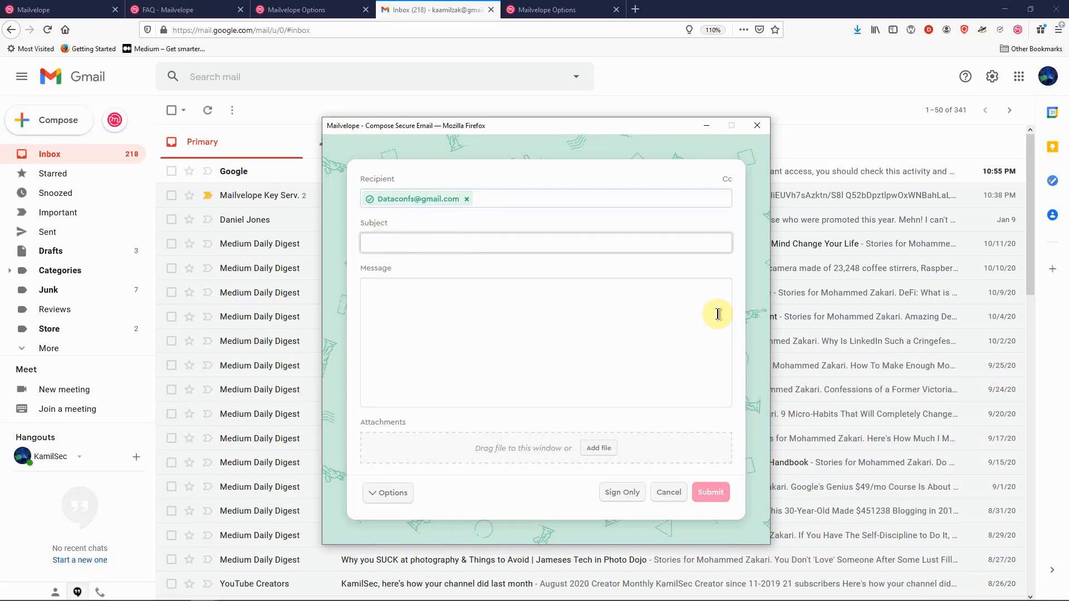
text(This is a test email)
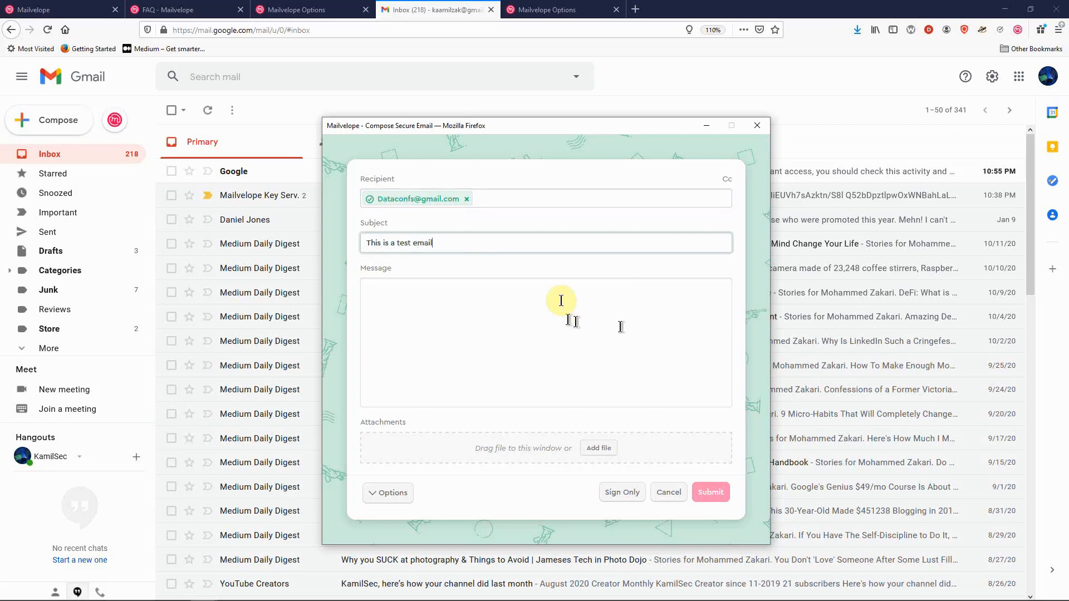
click(368, 327)
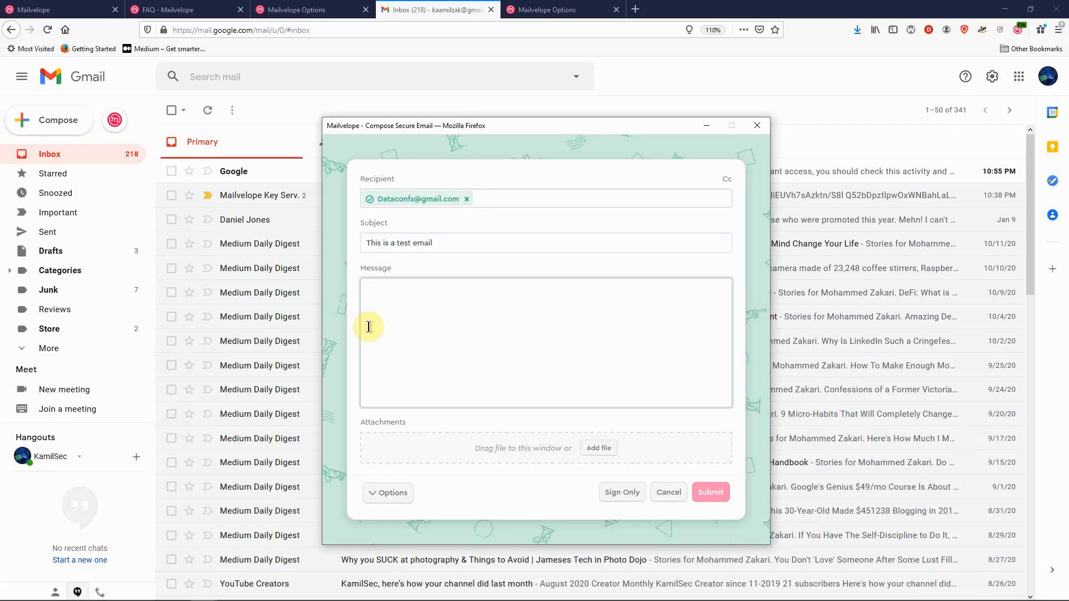
text(Good day DCS,  This is a highly confidential test email for mailvelope tutorial.   Regards, Kamilsec)
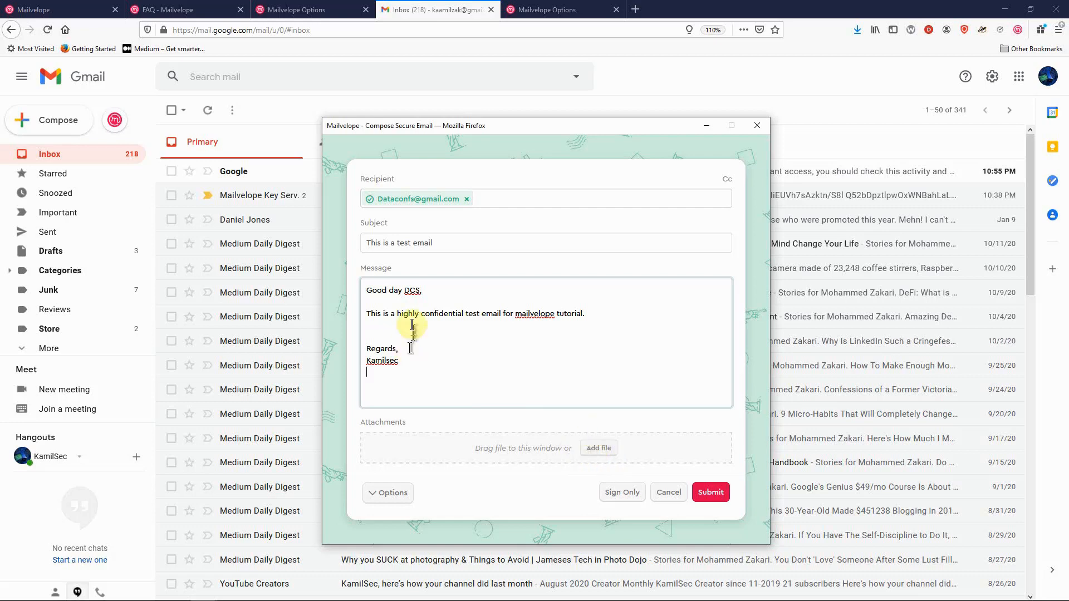
drag(435, 243, 358, 243)
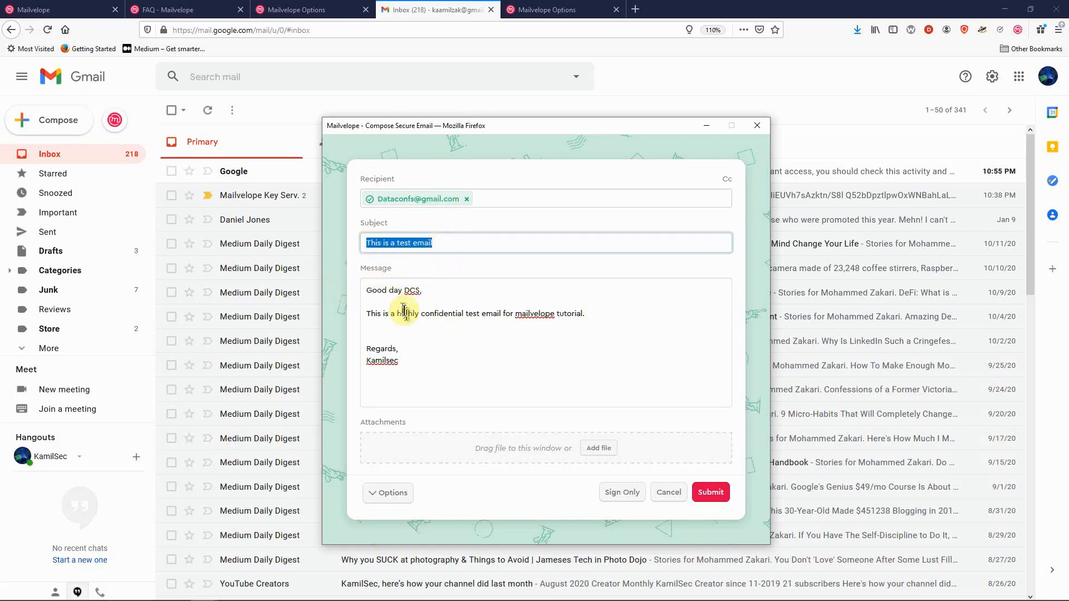
Step: Attach the Secret document to the secure email and submit it for sending
click(598, 448)
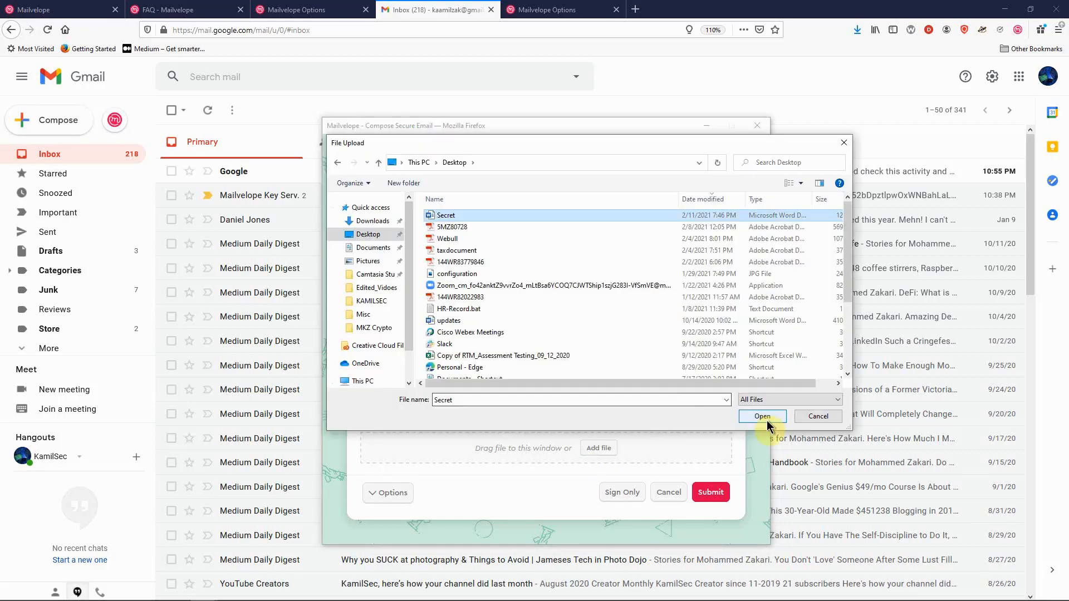
click(754, 415)
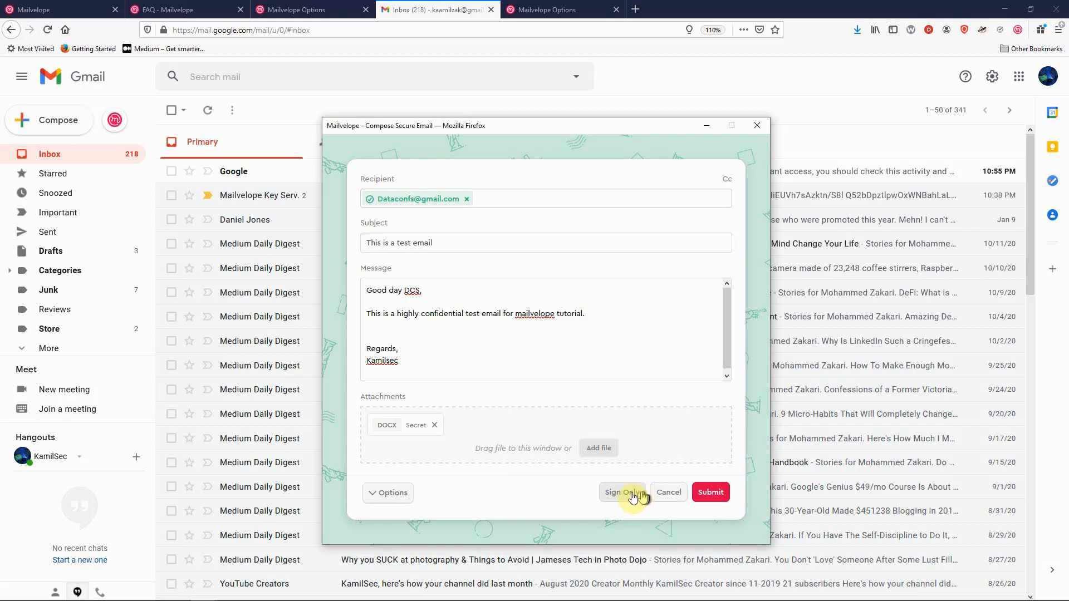
click(710, 493)
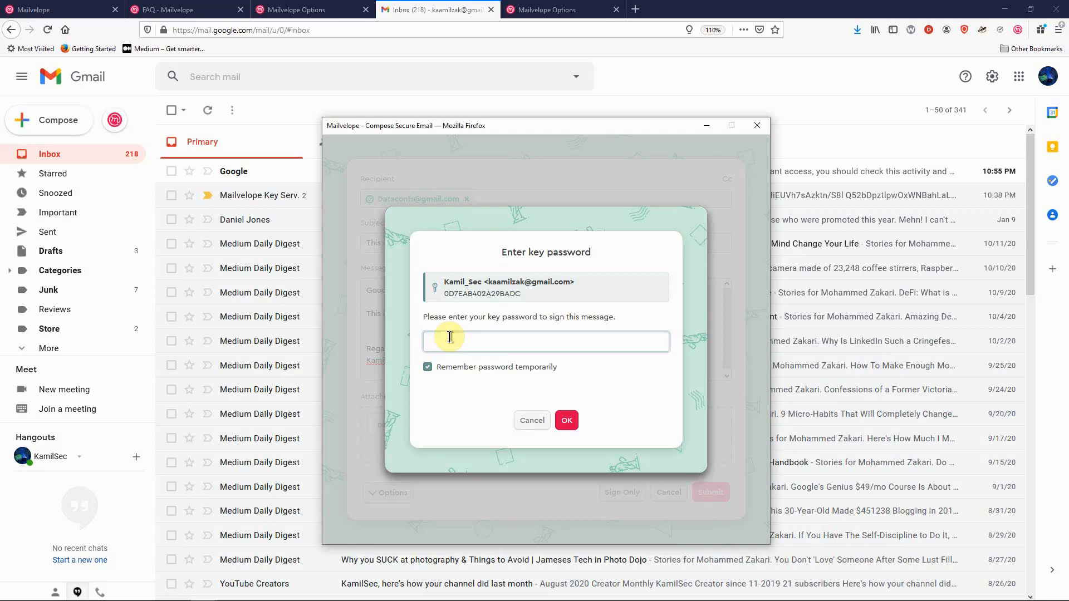
Step: Enter the signing key password and confirm to send the test email
text(••••••••••)
click(568, 420)
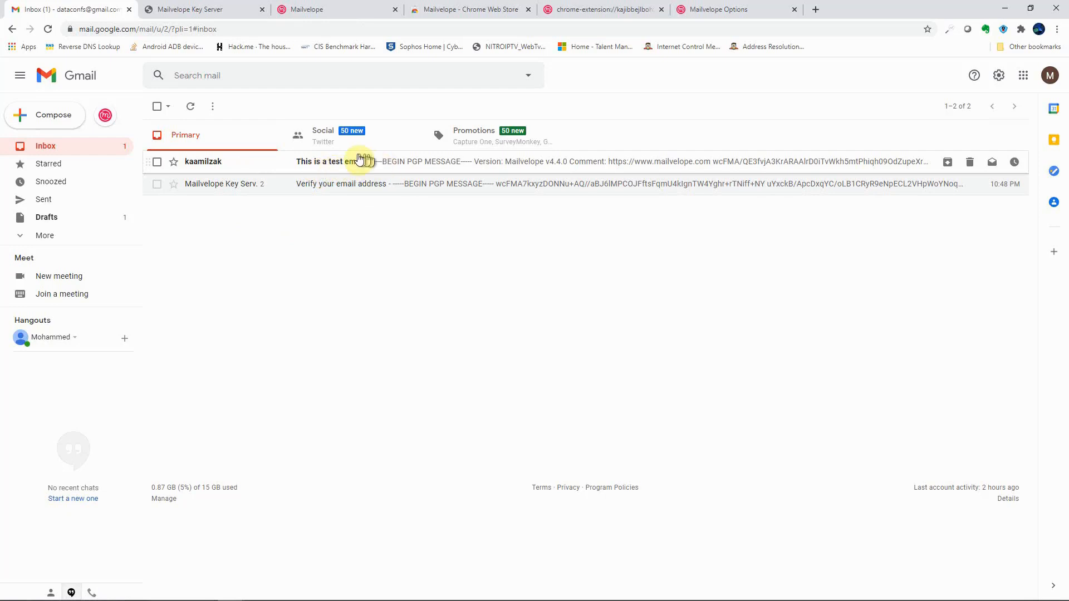
Step: Open the test email in Gmail, reveal the encrypted message, and confirm importing the sender's key
click(320, 166)
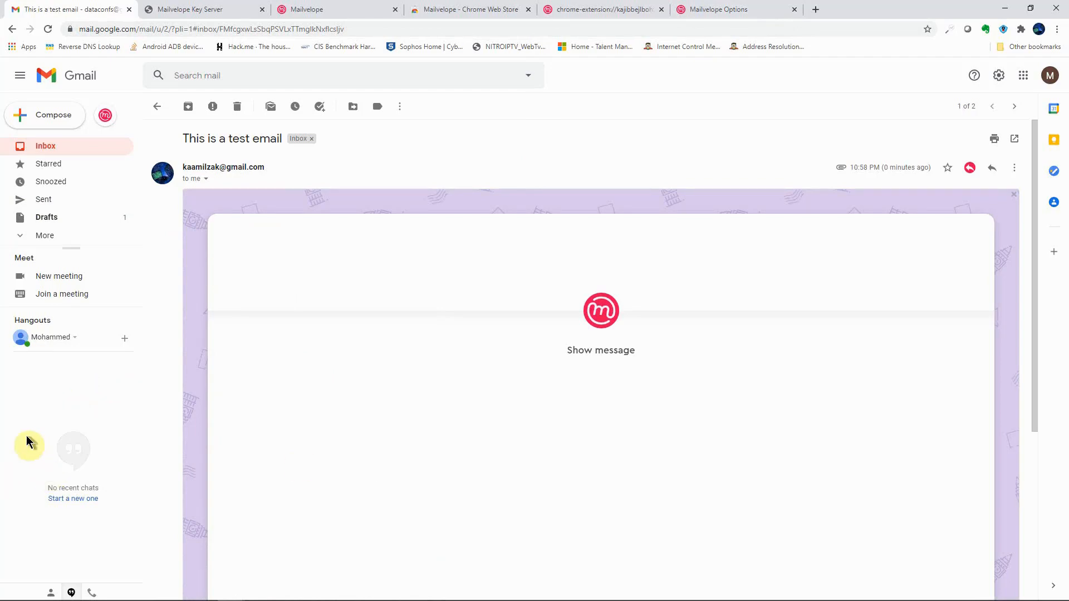
scroll(266, 409, down, 5)
scroll(266, 409, up, 10)
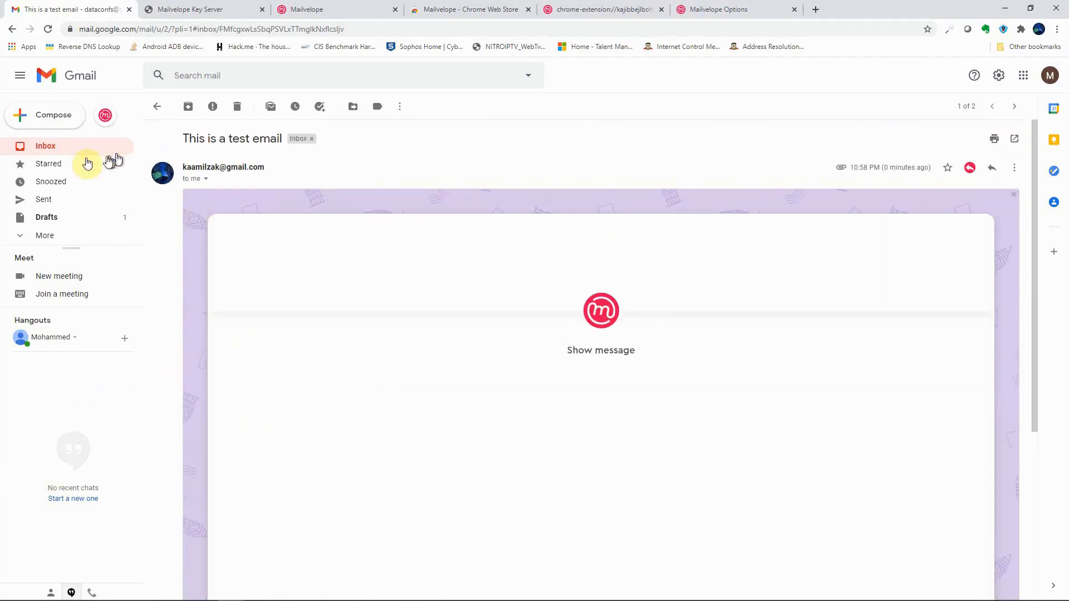
click(60, 153)
click(187, 164)
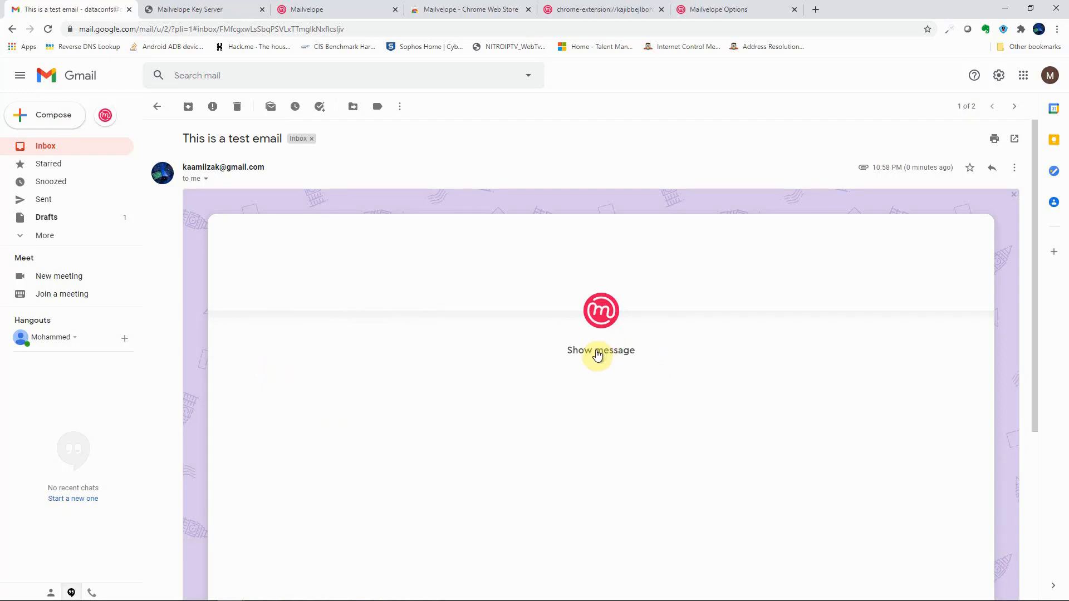
click(598, 352)
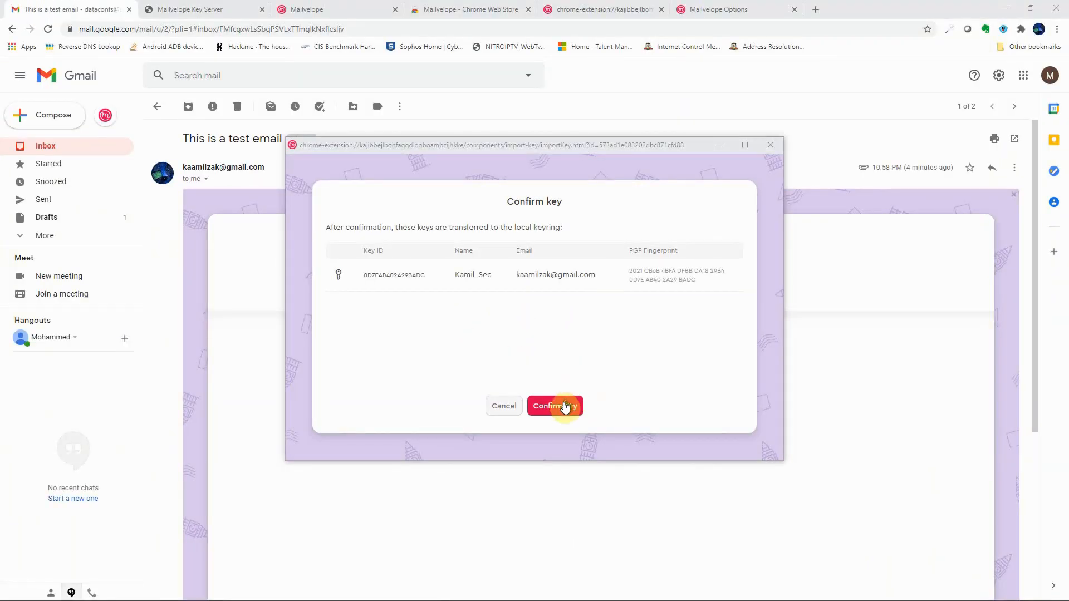
click(494, 373)
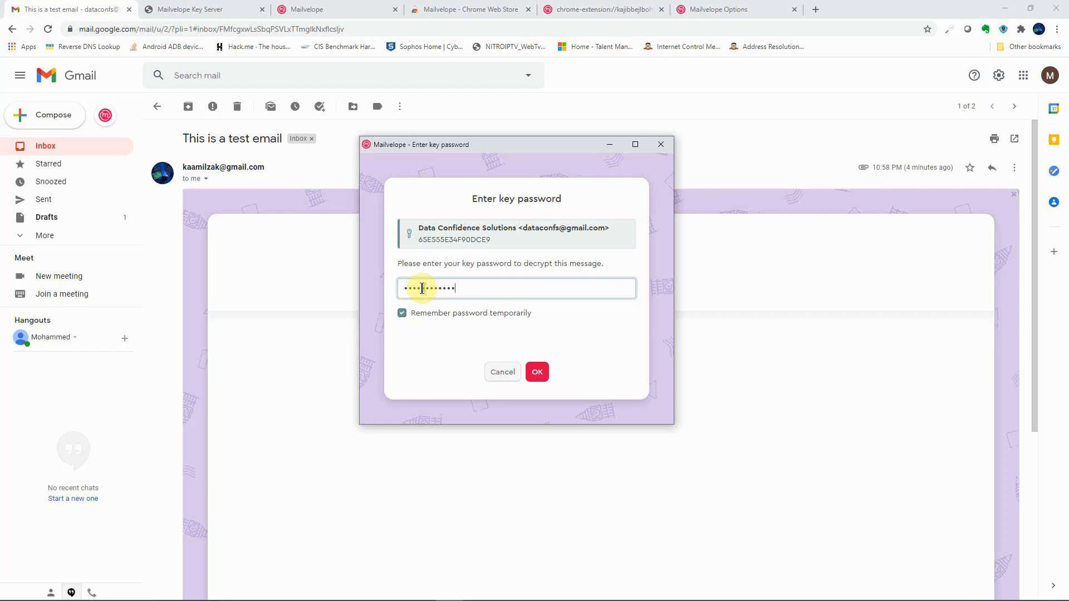
Step: Submit the key password to decrypt, select the message text, and scroll down to the Secret.docx attachment
click(540, 375)
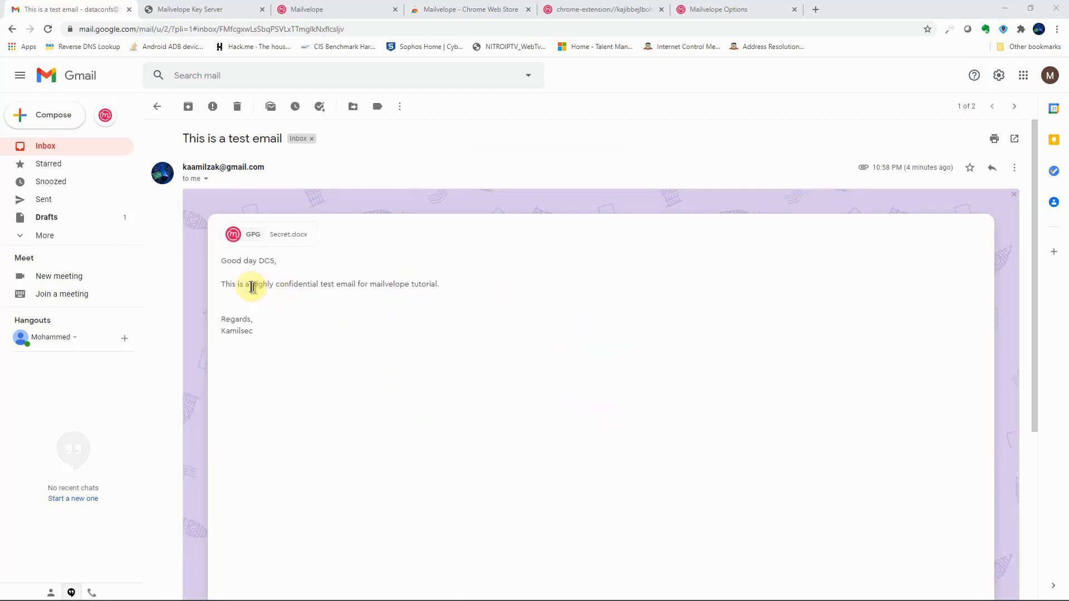
drag(220, 258, 286, 327)
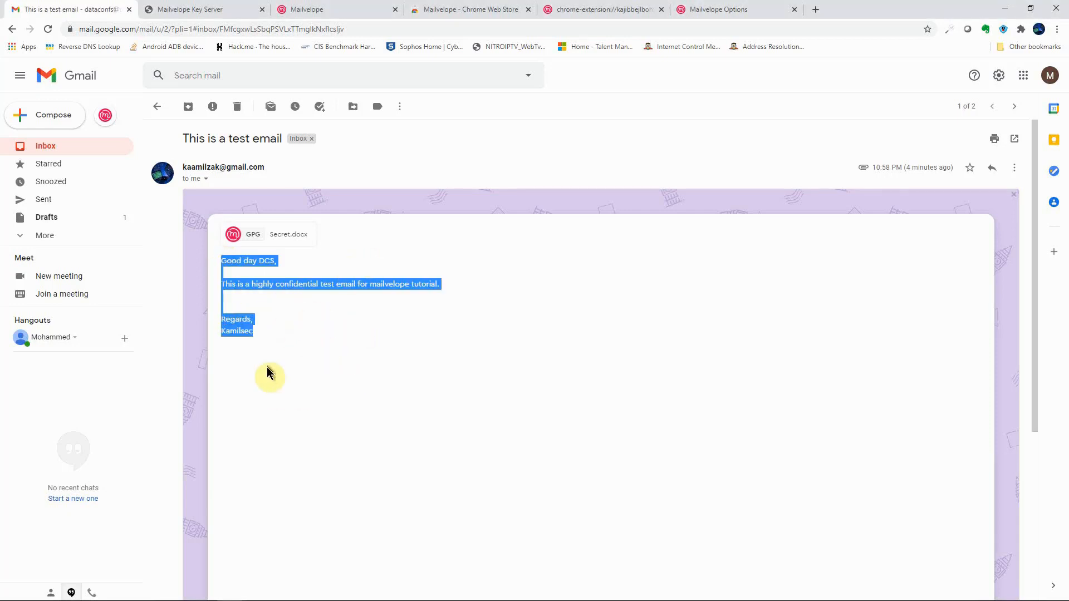
scroll(273, 361, down, 5)
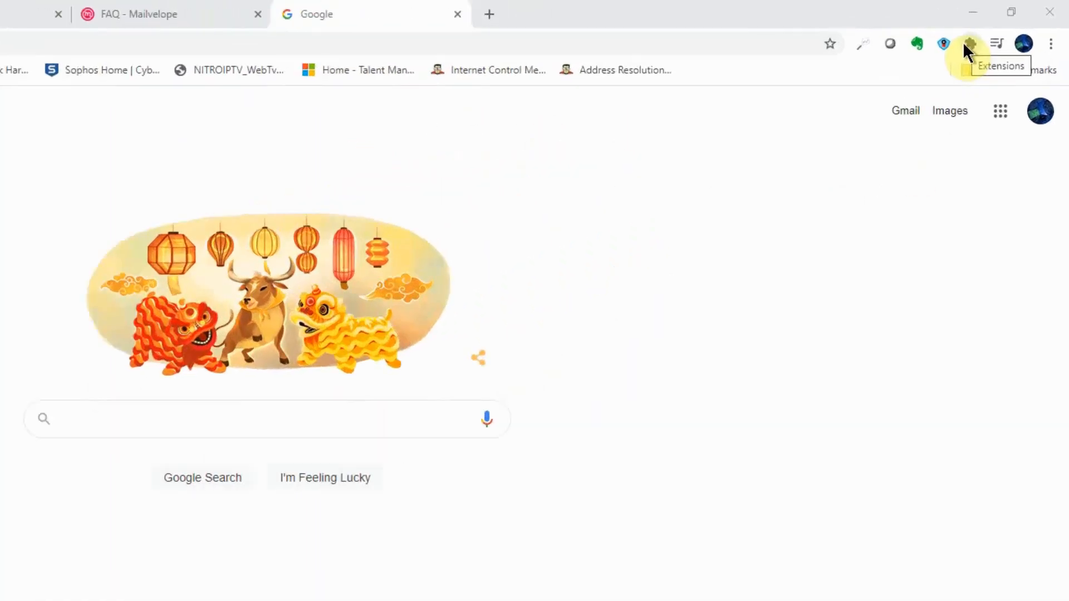
Step: Open Mailvelope's full options from the Extensions menu and show the Key Management list
click(967, 46)
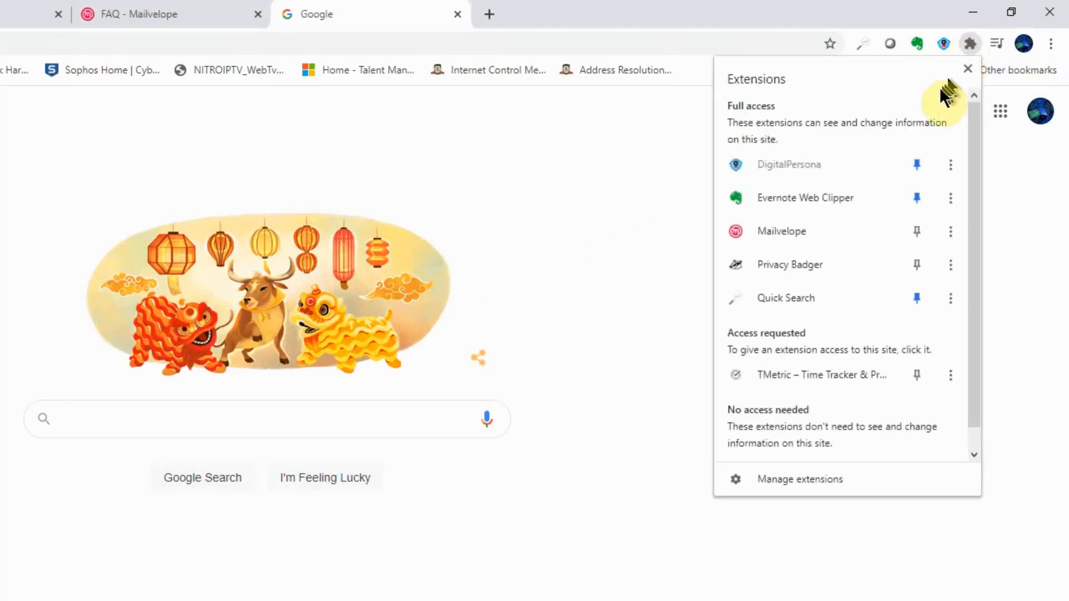
click(803, 229)
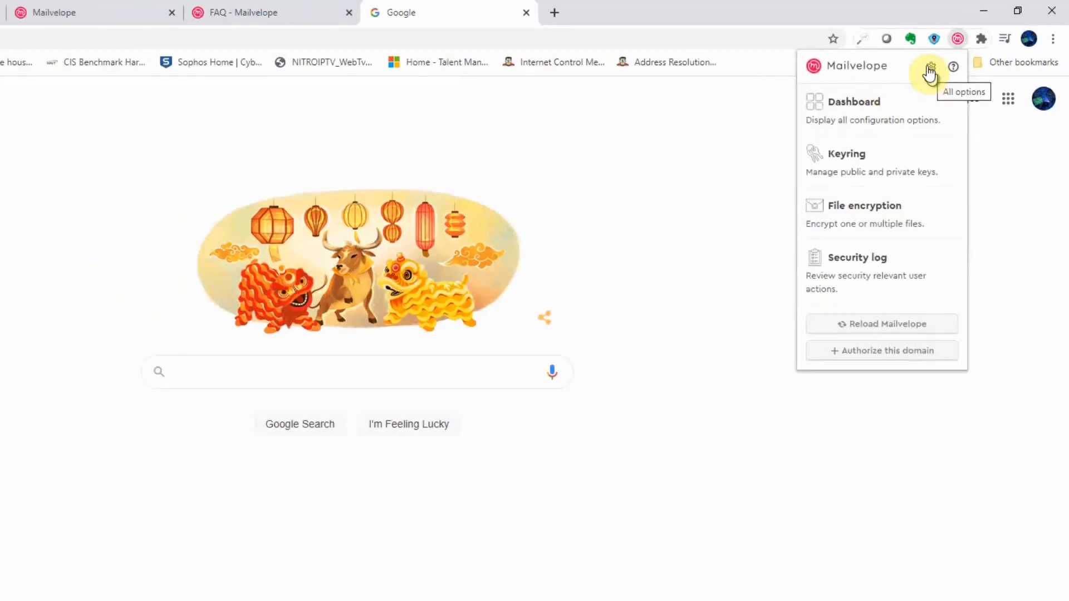
click(954, 57)
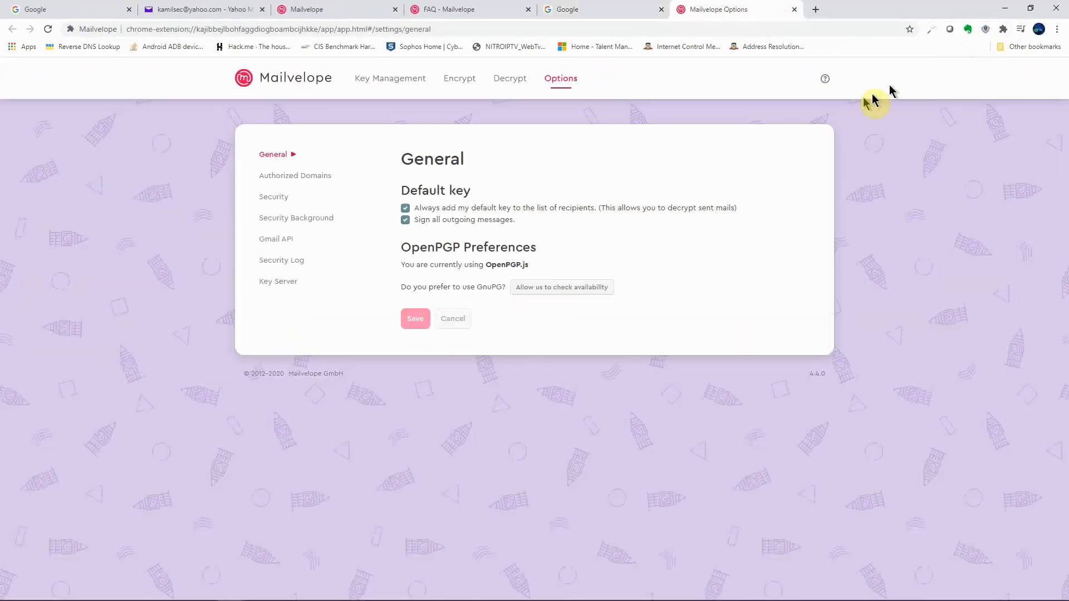
click(398, 83)
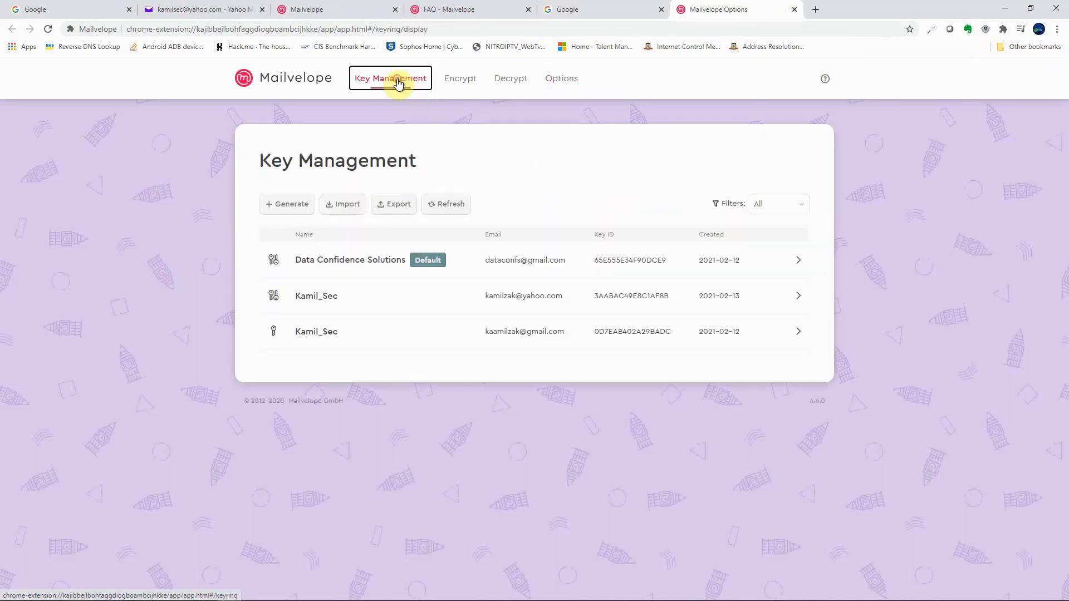
Step: Generate a new key pair with the owner's name, Yahoo e-mail address and a password entered twice
click(291, 204)
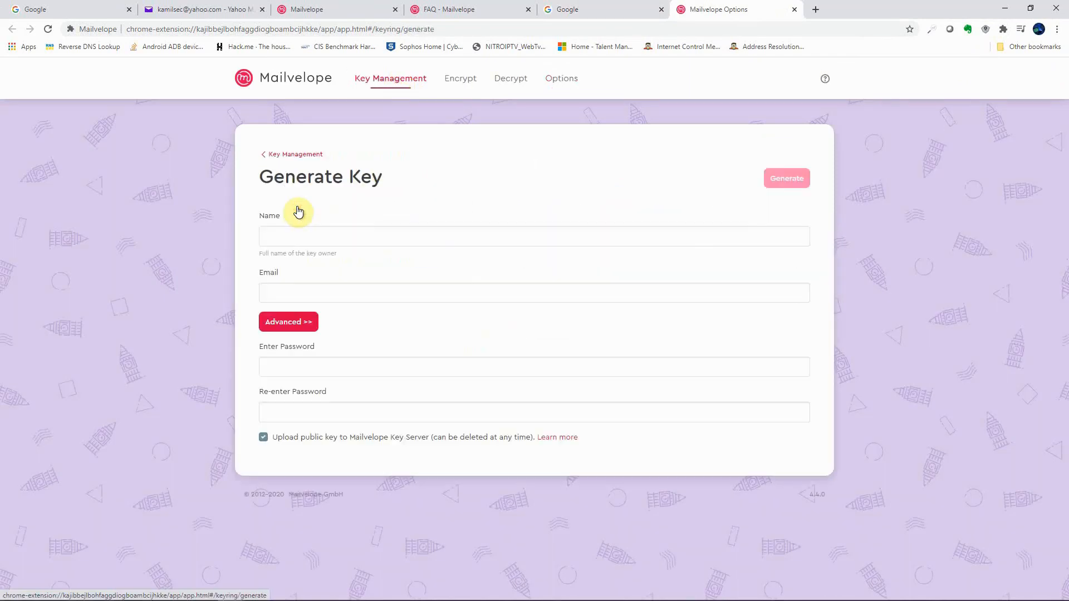
click(291, 235)
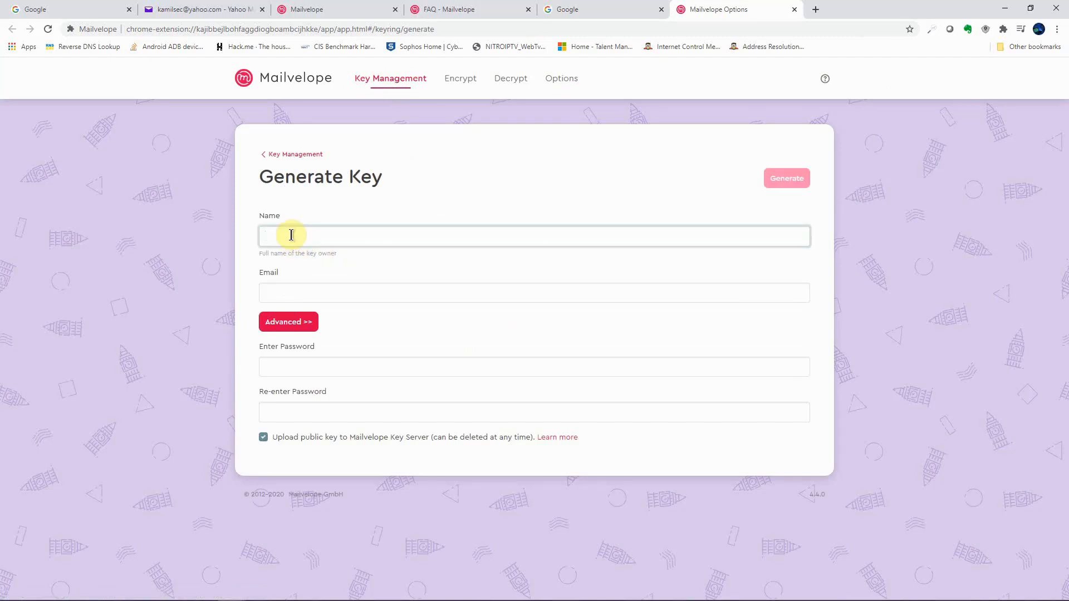
text(Kamil_Sec)
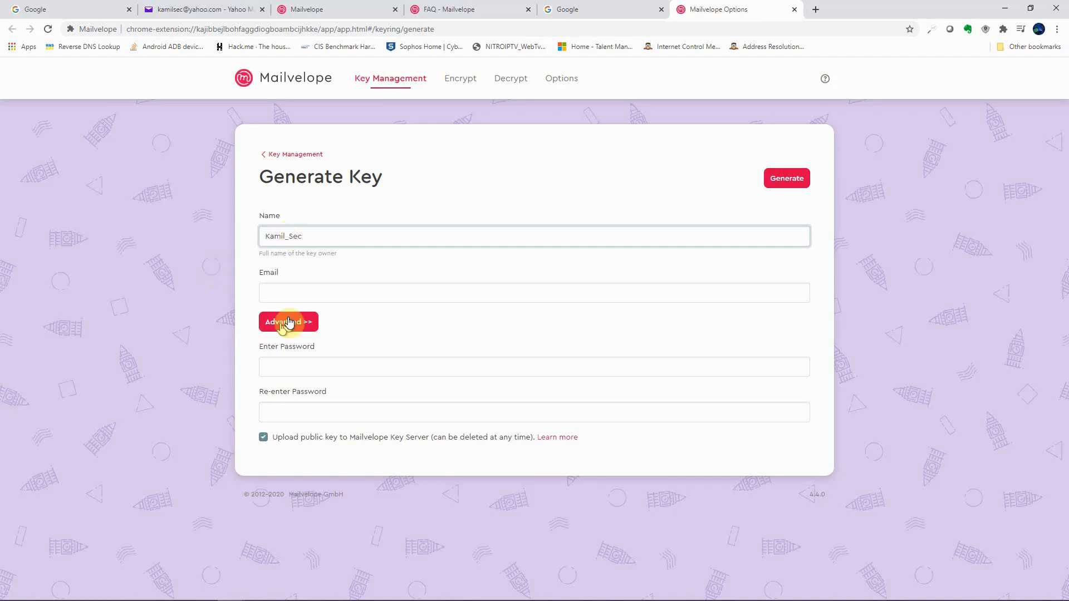
click(335, 289)
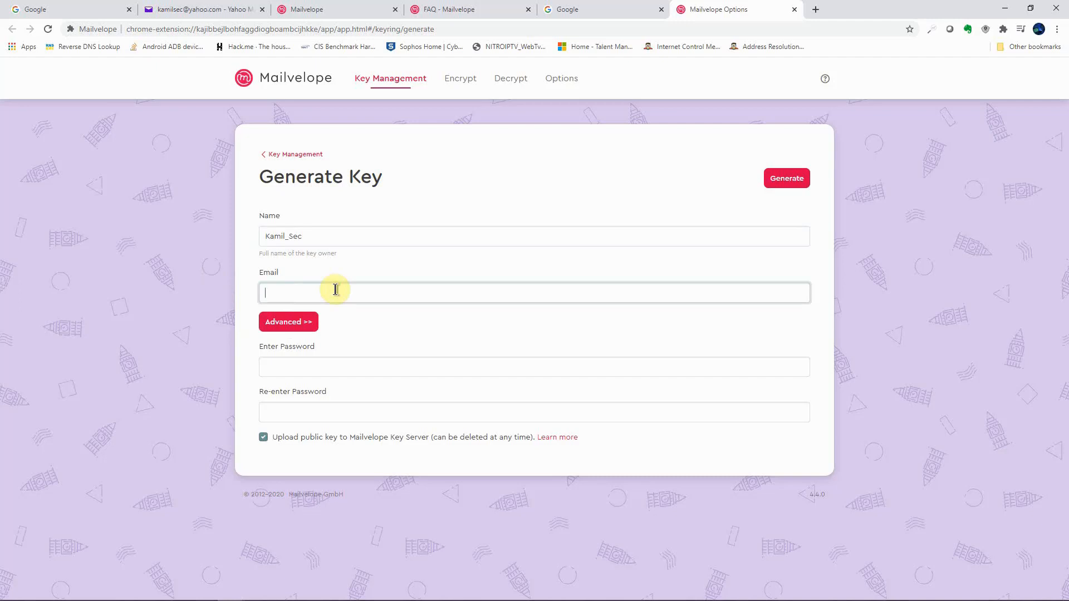
key(ctrl+v)
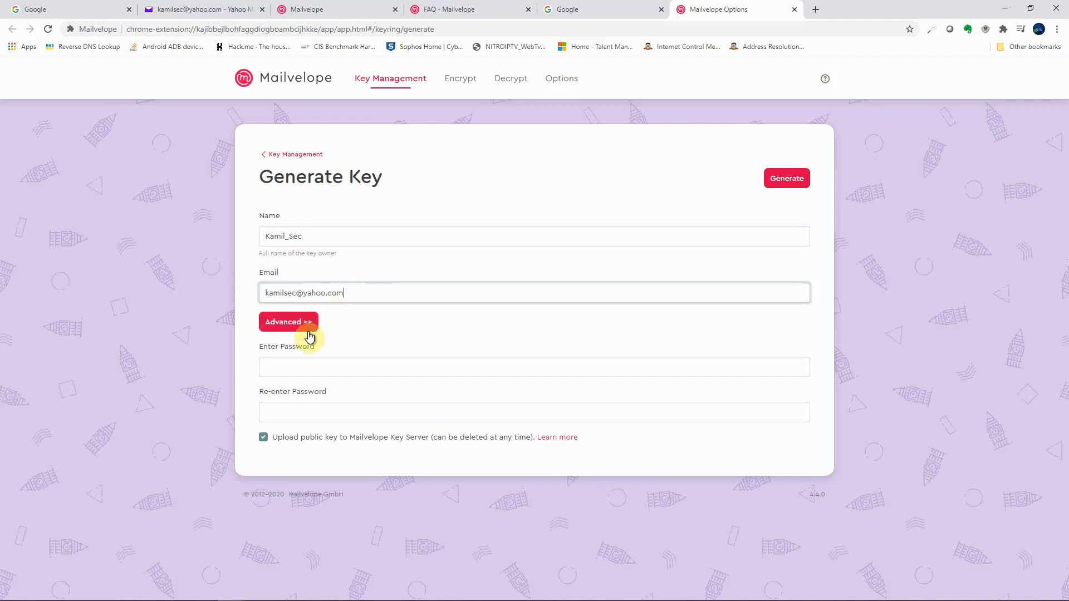
click(301, 368)
key(ctrl+v)
click(279, 412)
key(ctrl+v)
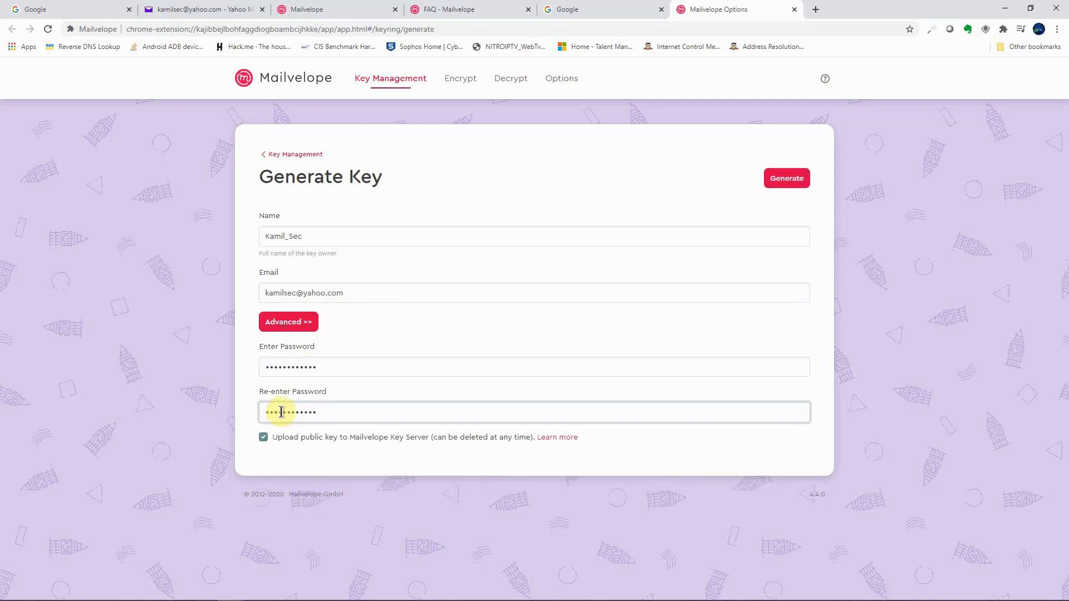
click(782, 186)
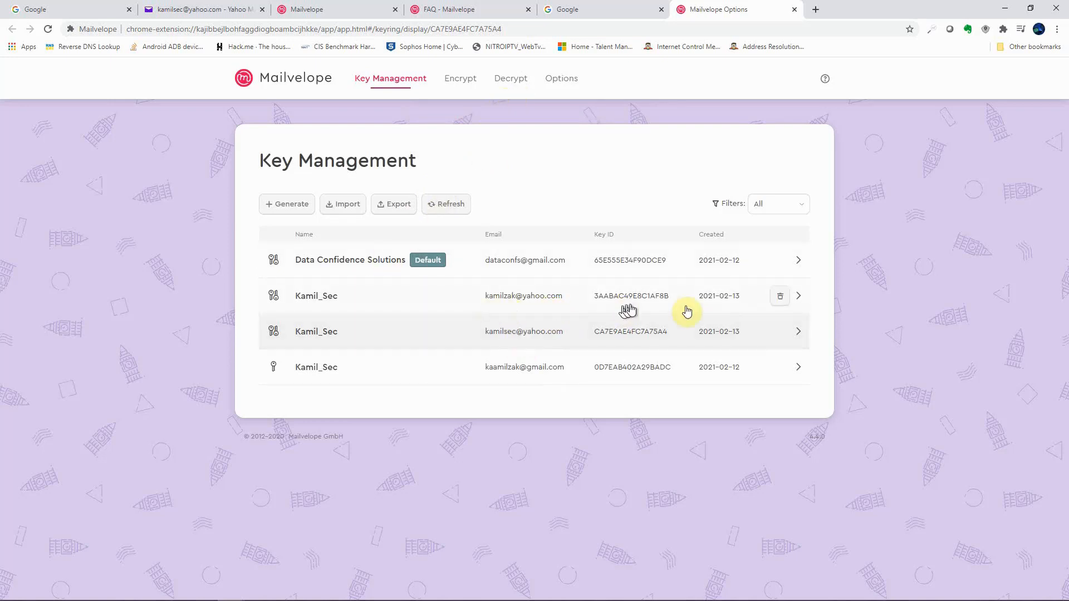
Step: Remove the older duplicate Yahoo key so the keyring holds three keys, then go to Options
click(779, 296)
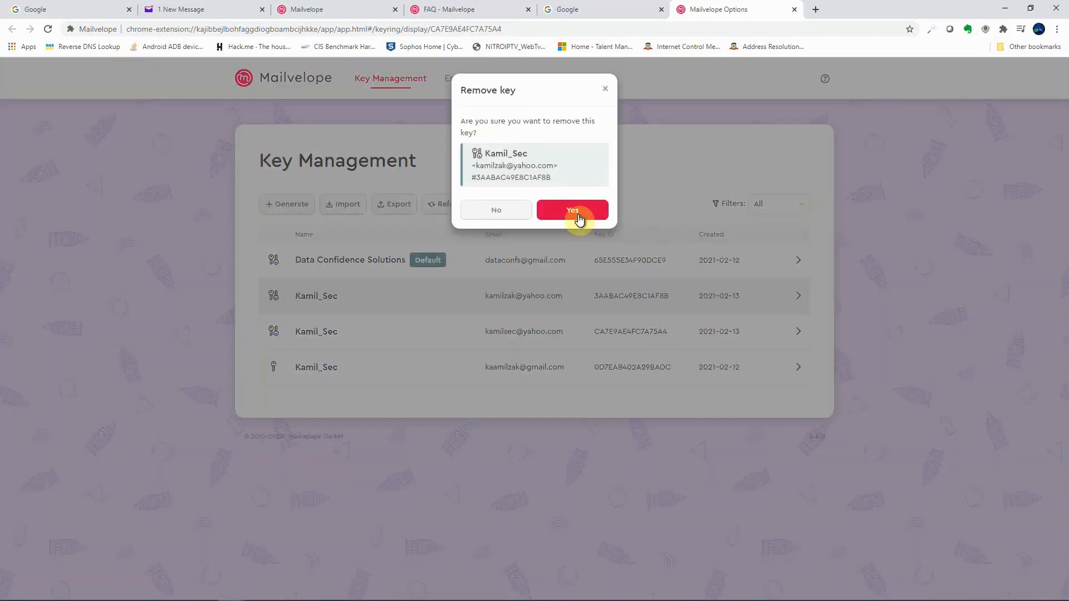
click(582, 213)
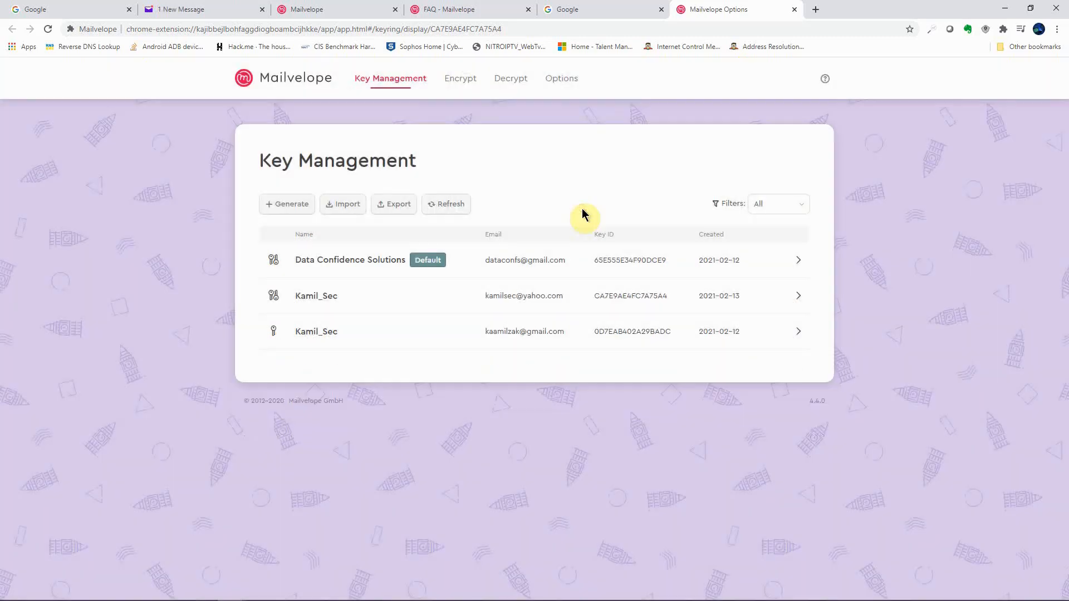
click(563, 81)
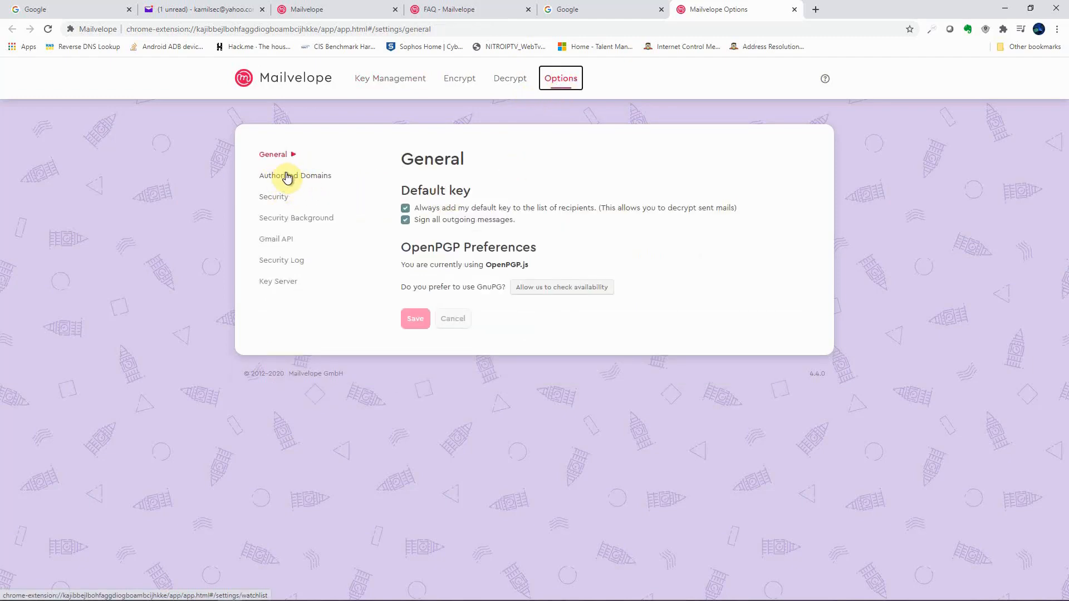
Step: Save a peach security background colour with the Brandenburg Gate pattern
click(288, 177)
click(282, 201)
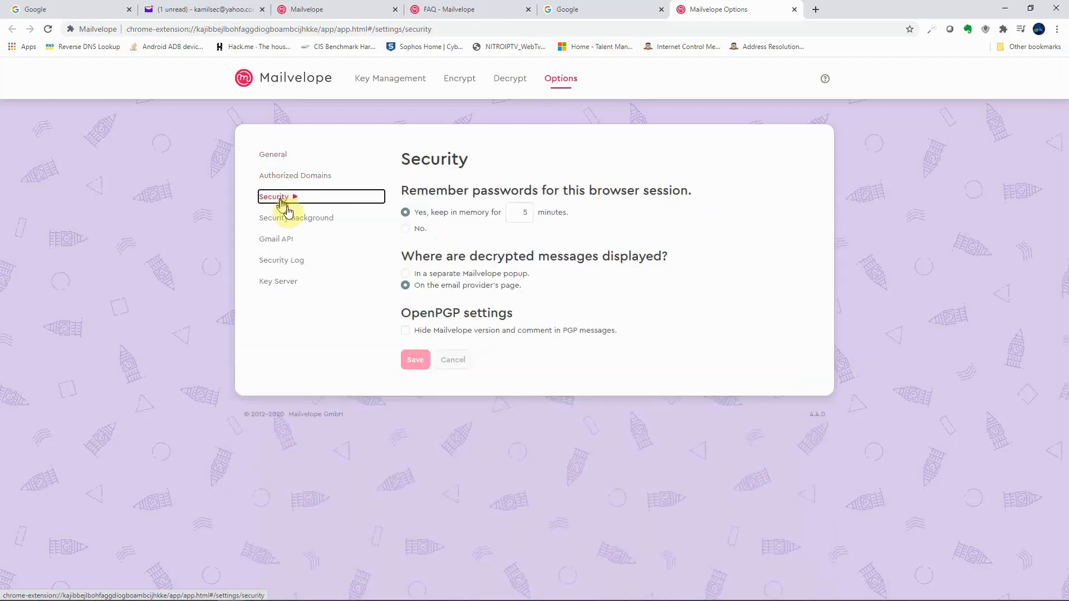
click(288, 218)
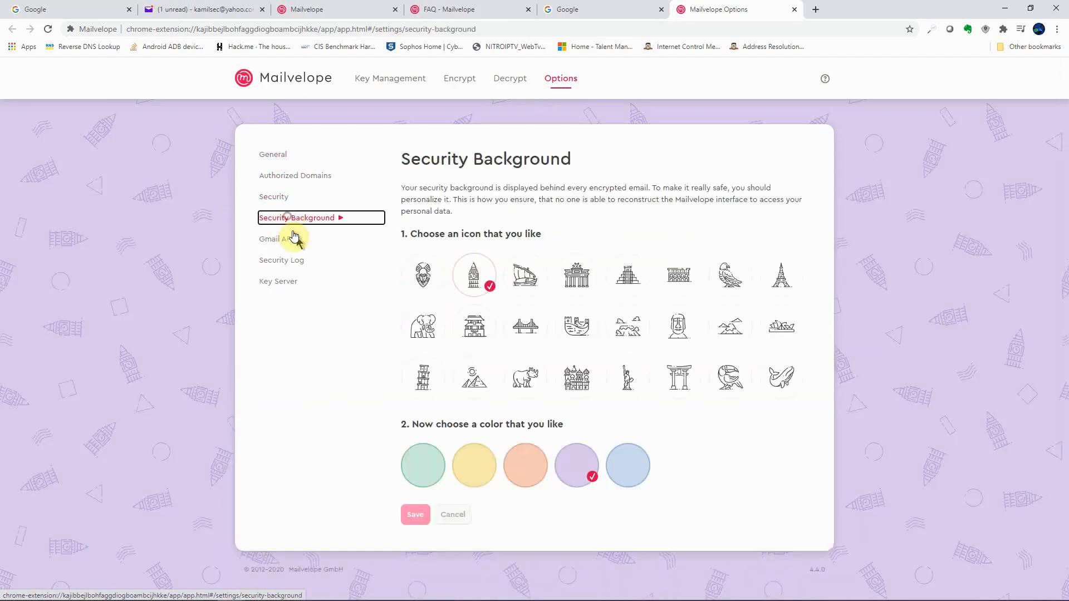
click(528, 478)
click(414, 514)
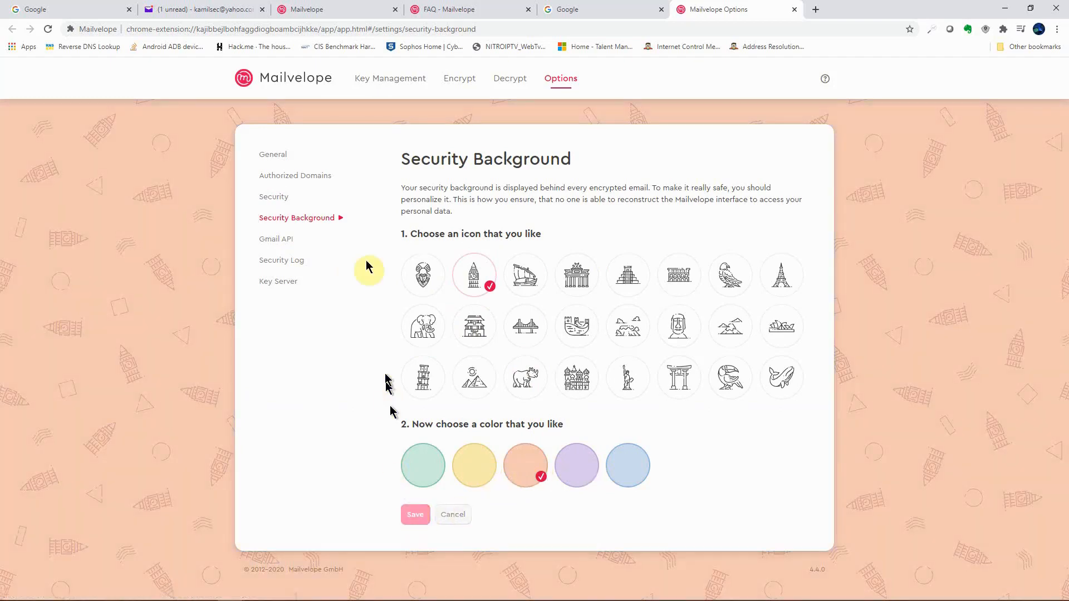
click(570, 287)
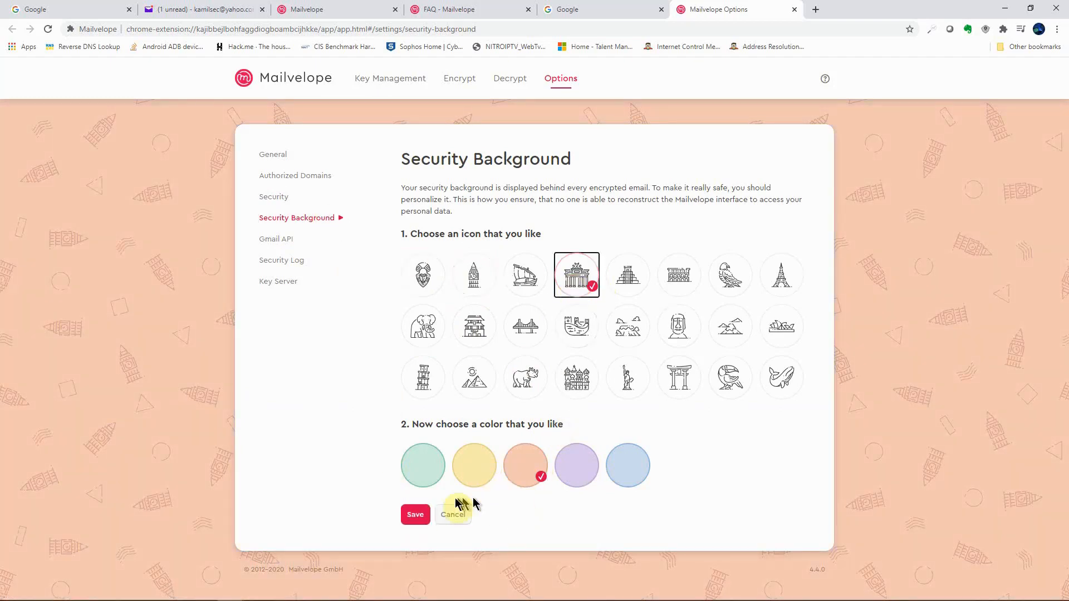
click(411, 513)
click(278, 239)
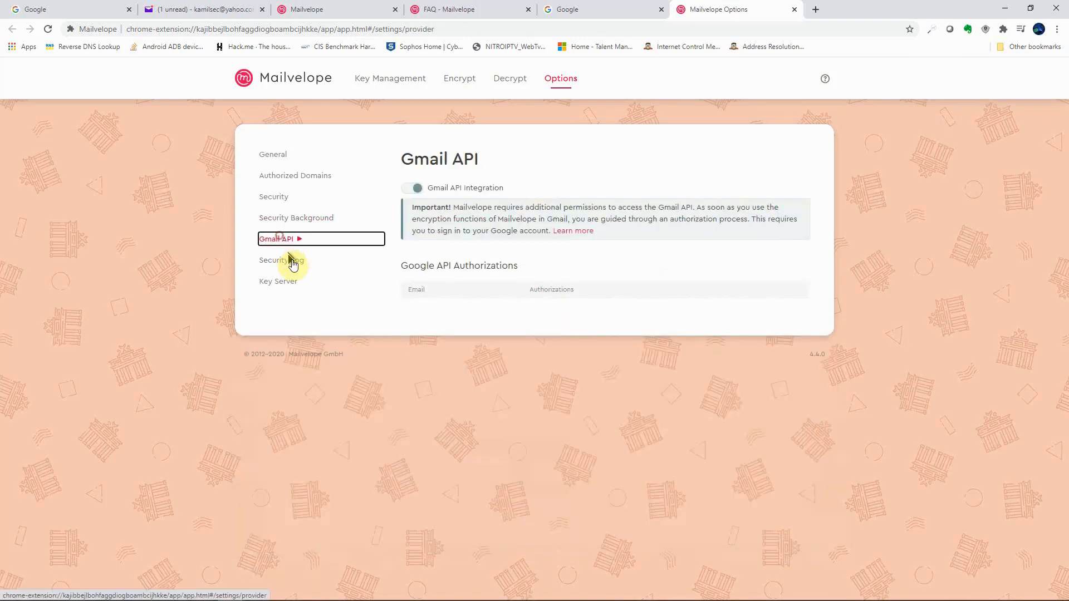
Step: Review the Security Log and the keys.mailvelope.com key server setting, then return to Key Management
click(281, 270)
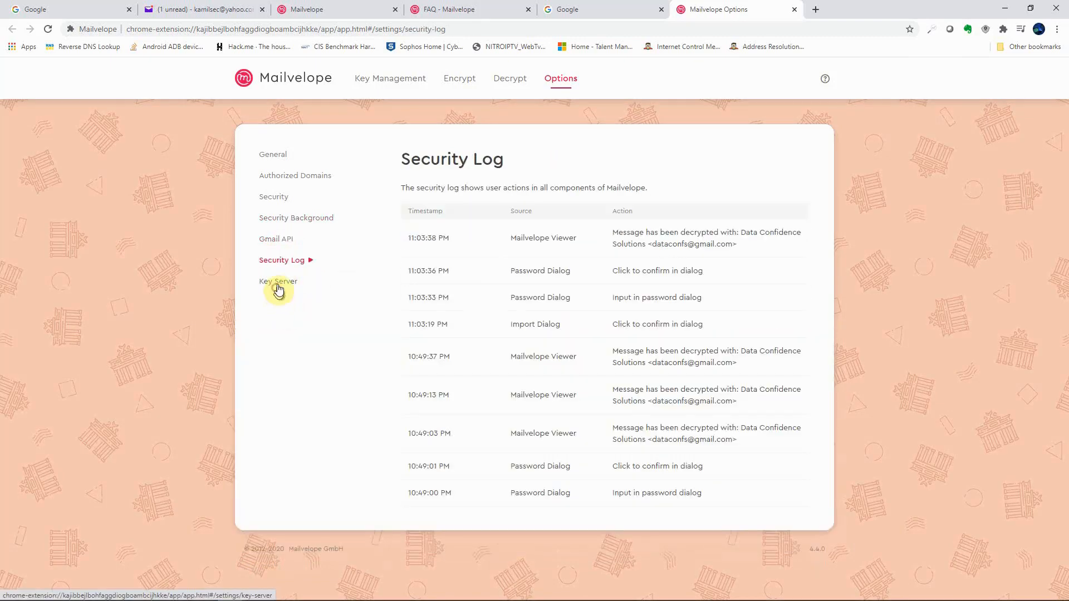
click(278, 282)
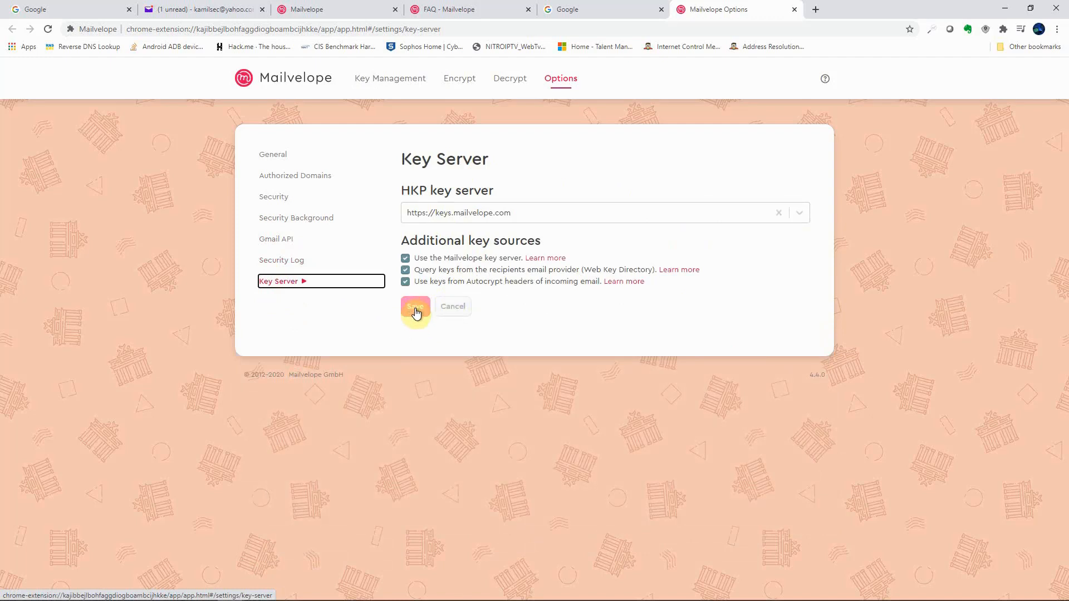
click(399, 84)
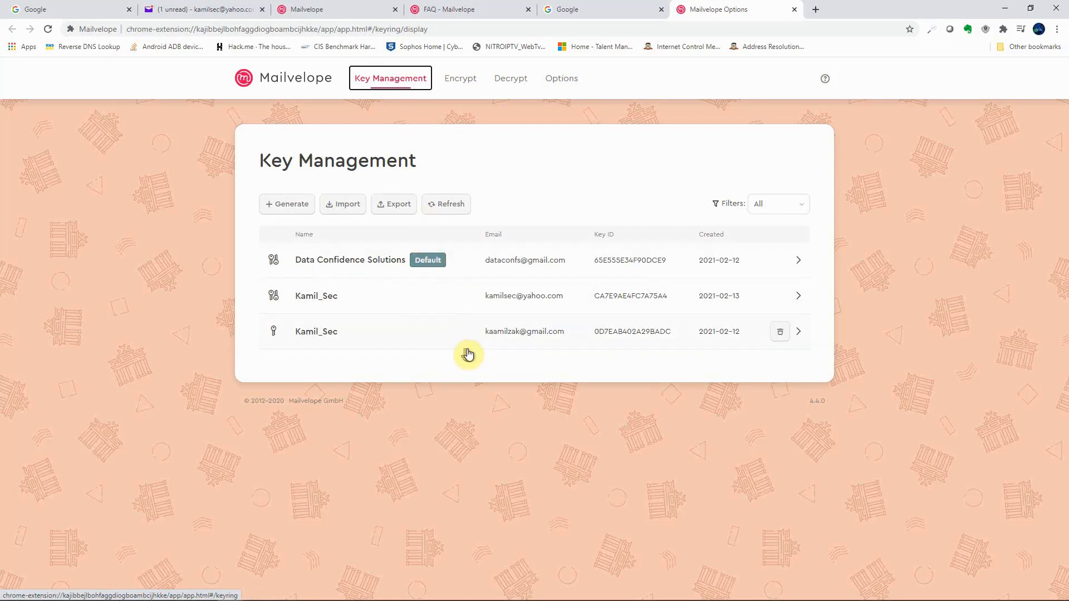
Step: Synchronize the new Yahoo key with the Mailvelope key server and check the Yahoo inbox for its email
mouse_move(770, 345)
click(799, 298)
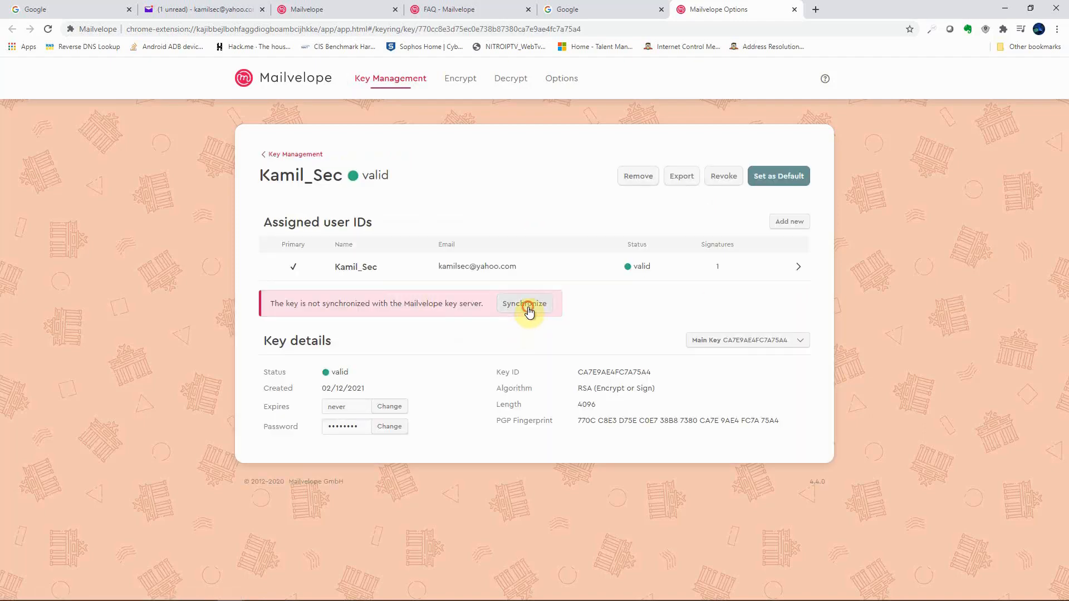
click(528, 306)
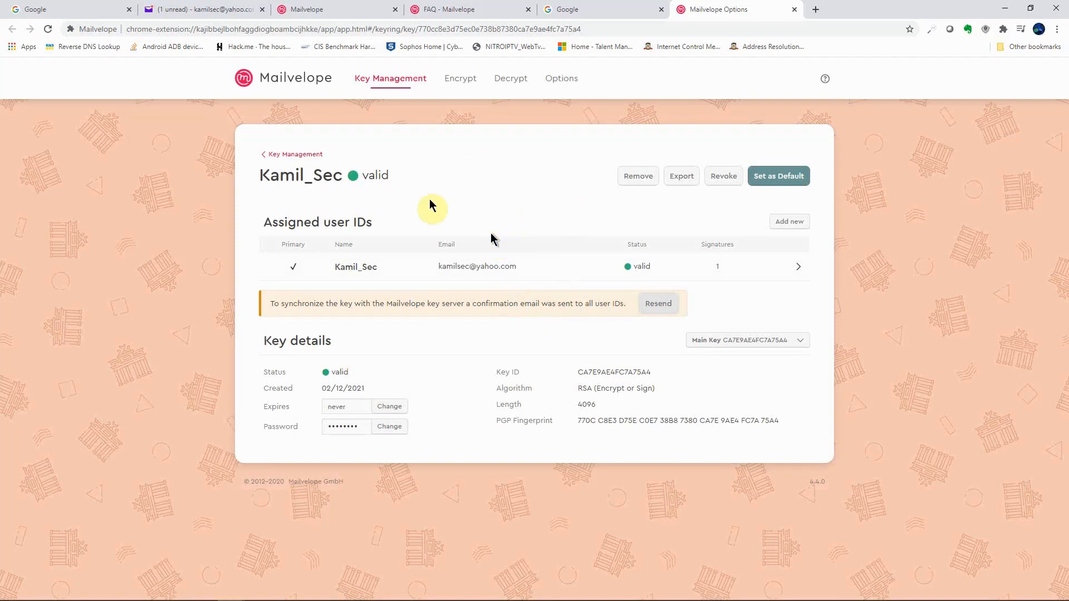
click(159, 10)
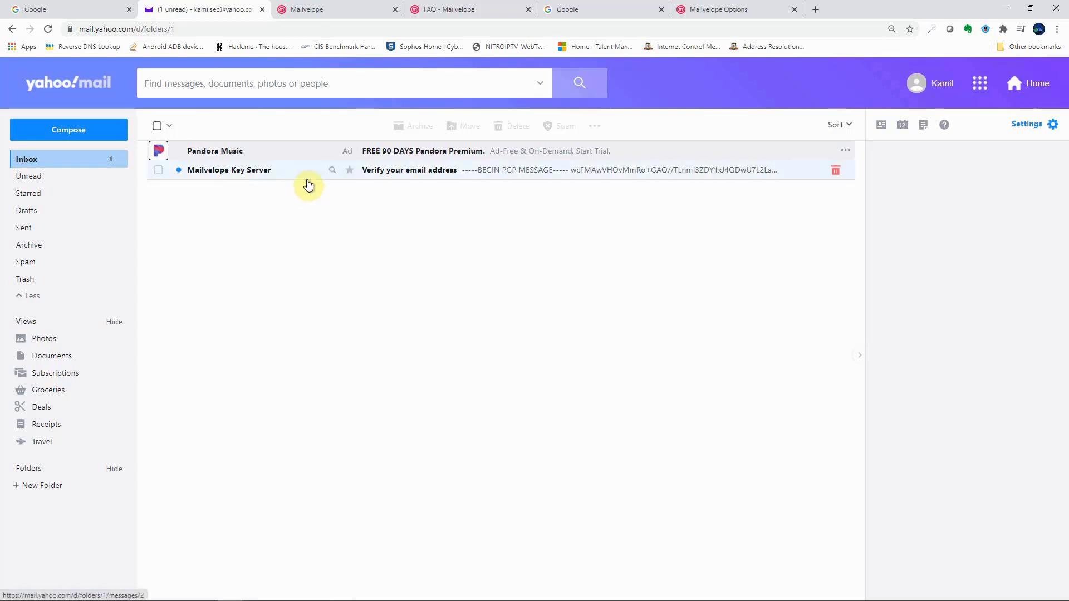
Step: Decrypt the 'Verify your email address' message with the key password and follow its verification link
click(396, 170)
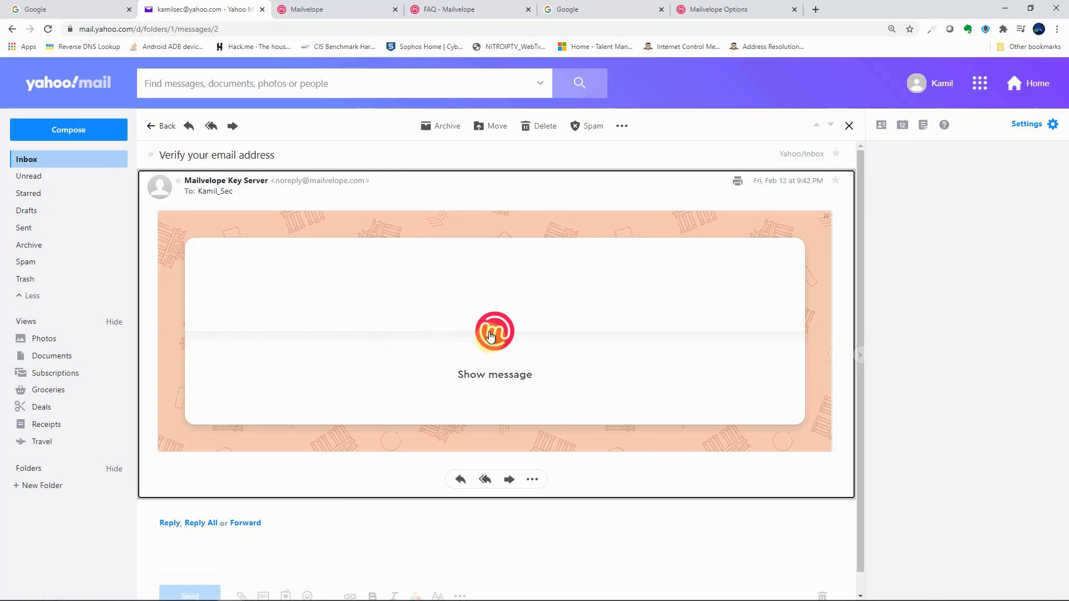
click(493, 337)
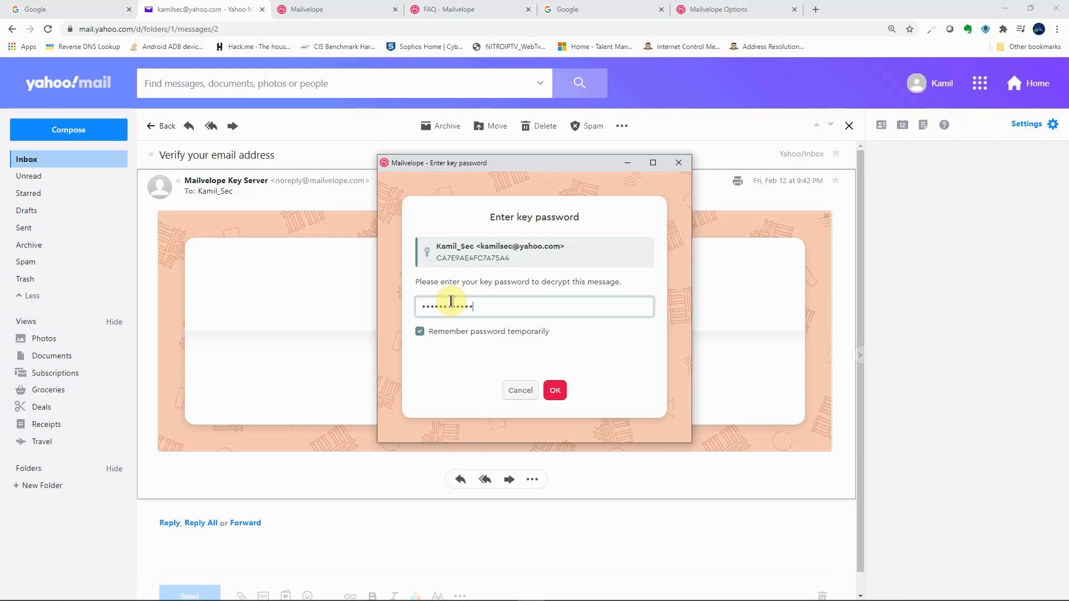
click(560, 392)
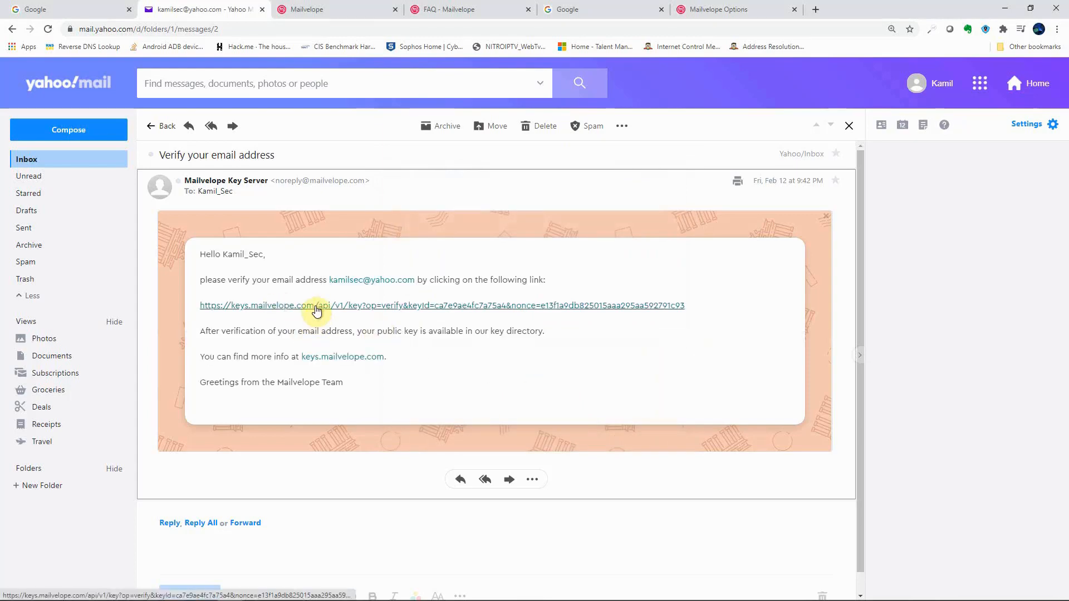
click(317, 310)
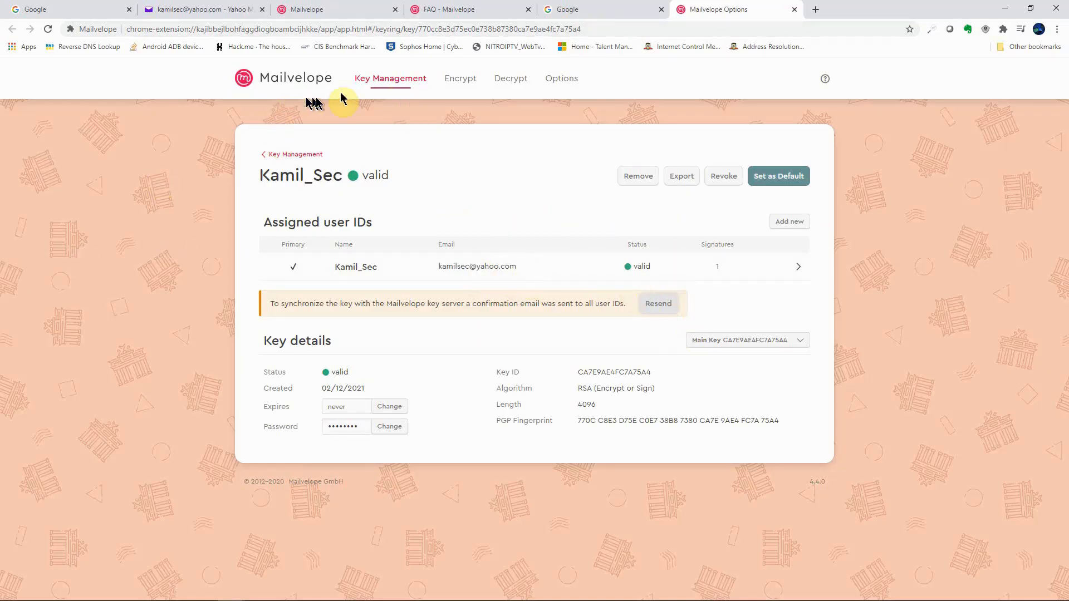
Step: View the three-key list in Key Management, then go back to the Yahoo Mail inbox
click(374, 78)
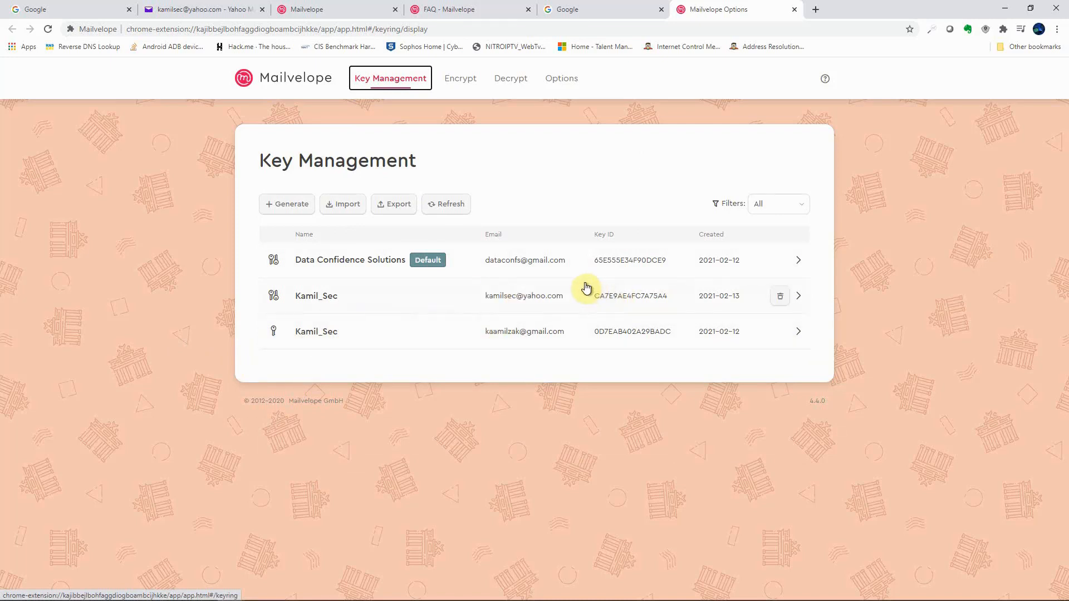
click(210, 9)
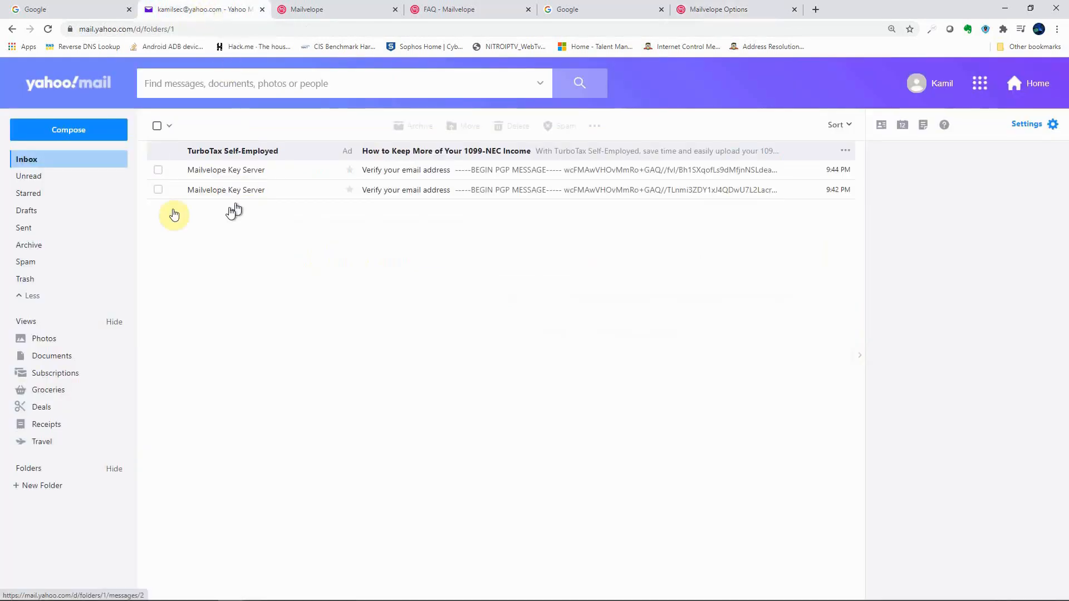
Step: Start a new Yahoo message and open Mailvelope's Compose Secure Email window for it
click(62, 131)
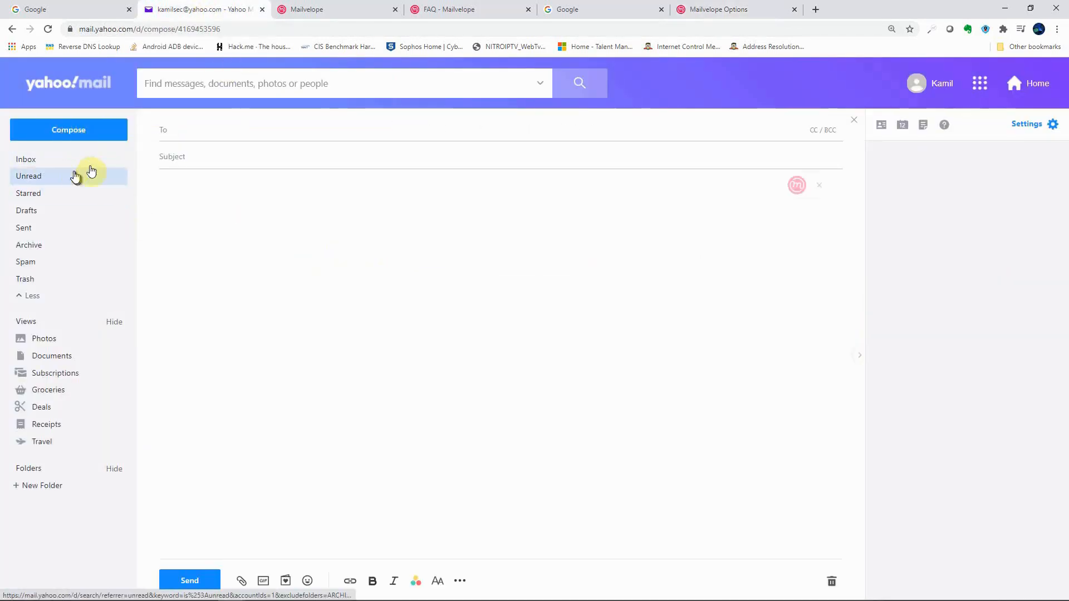
mouse_move(787, 195)
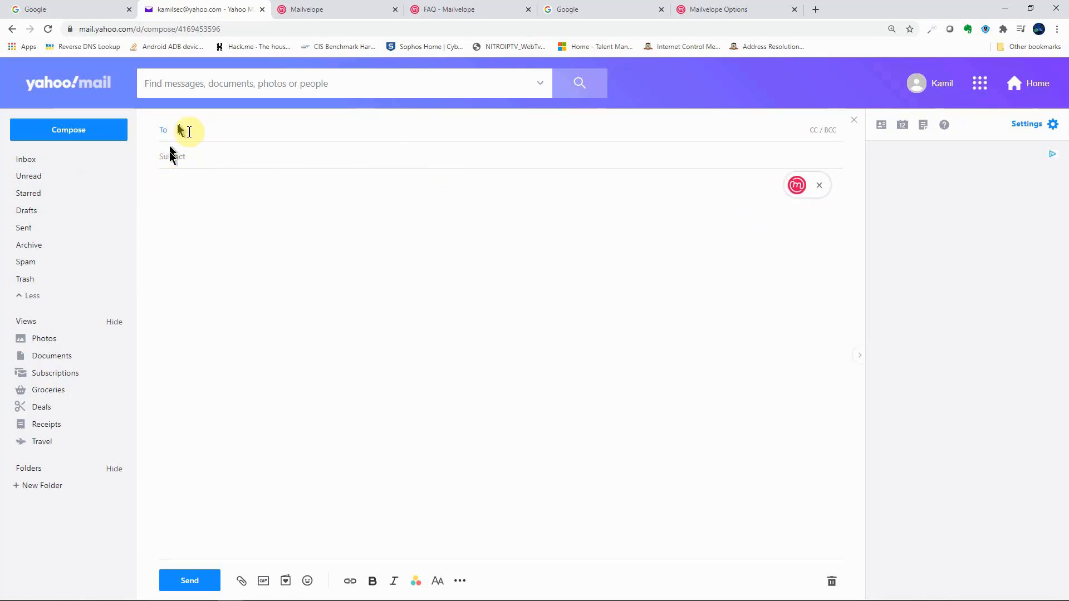
click(193, 232)
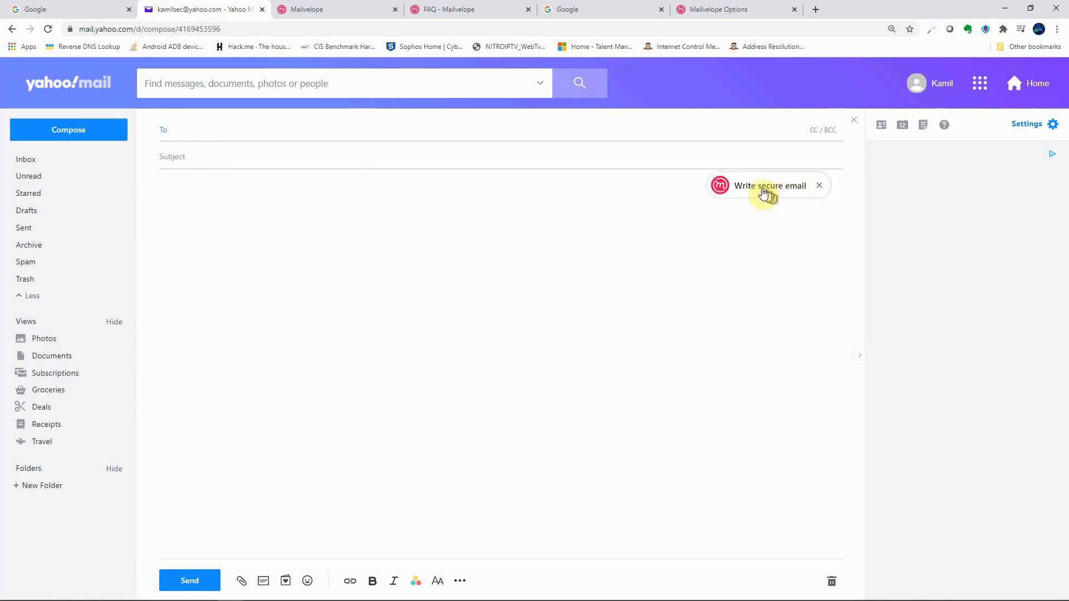
click(764, 193)
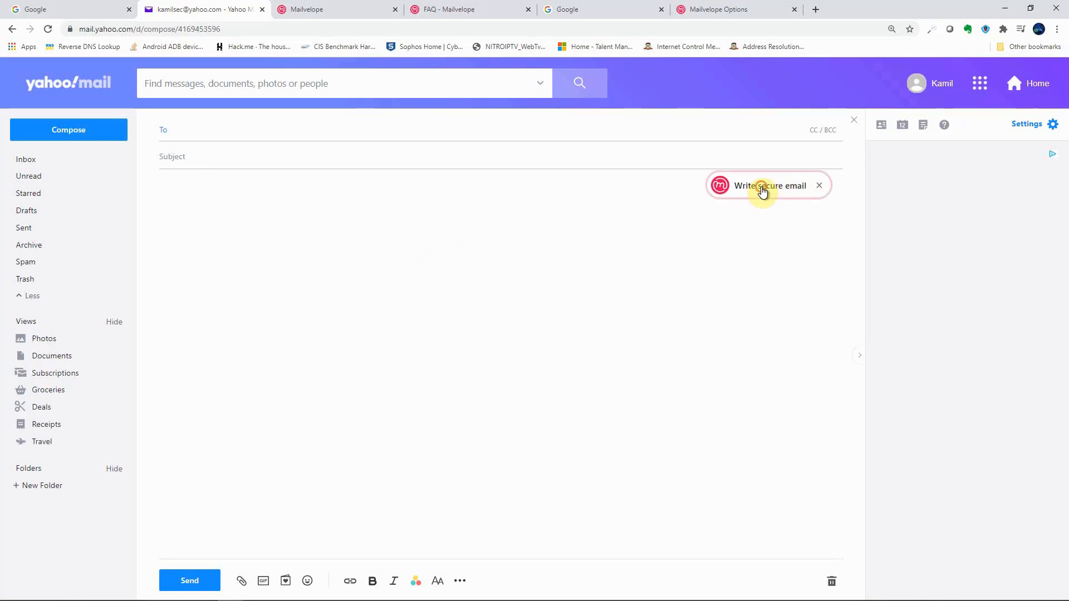
click(510, 324)
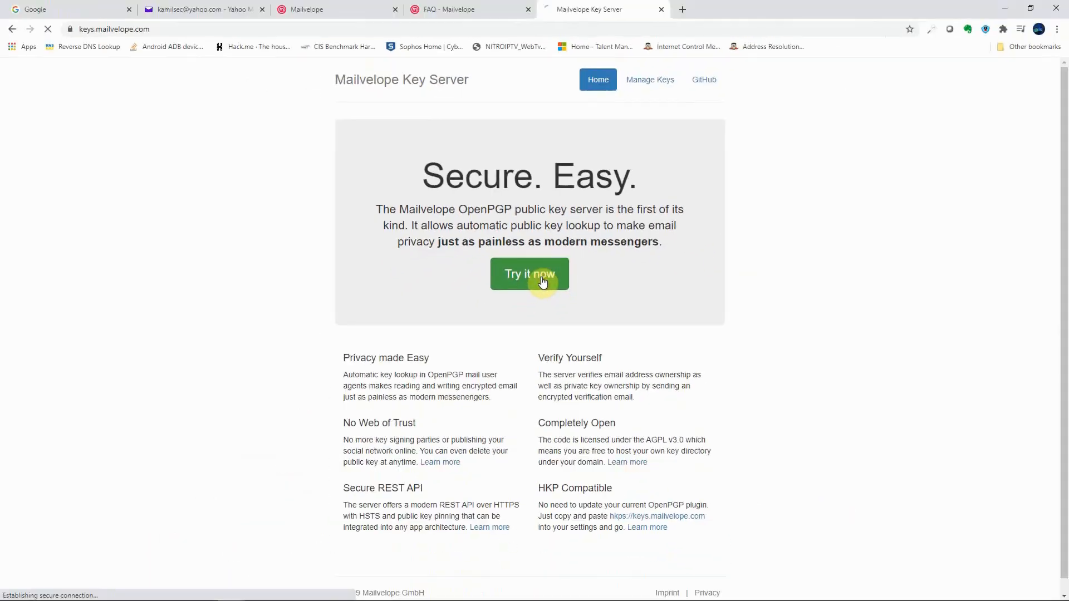
Step: Look up the Yahoo address on keys.mailvelope.com and import its published public key
click(546, 356)
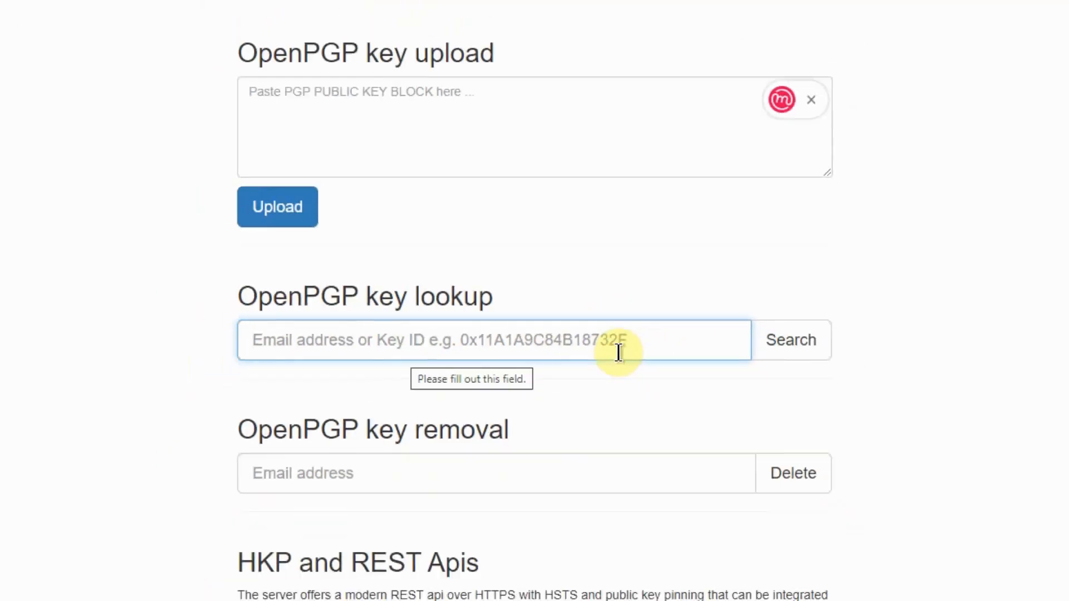
click(423, 325)
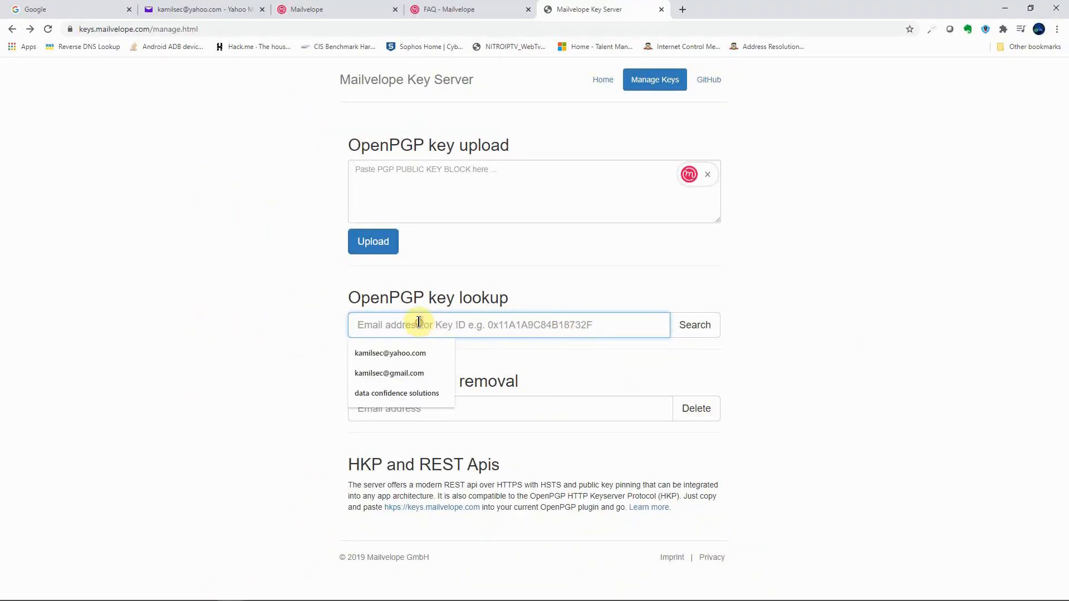
click(607, 359)
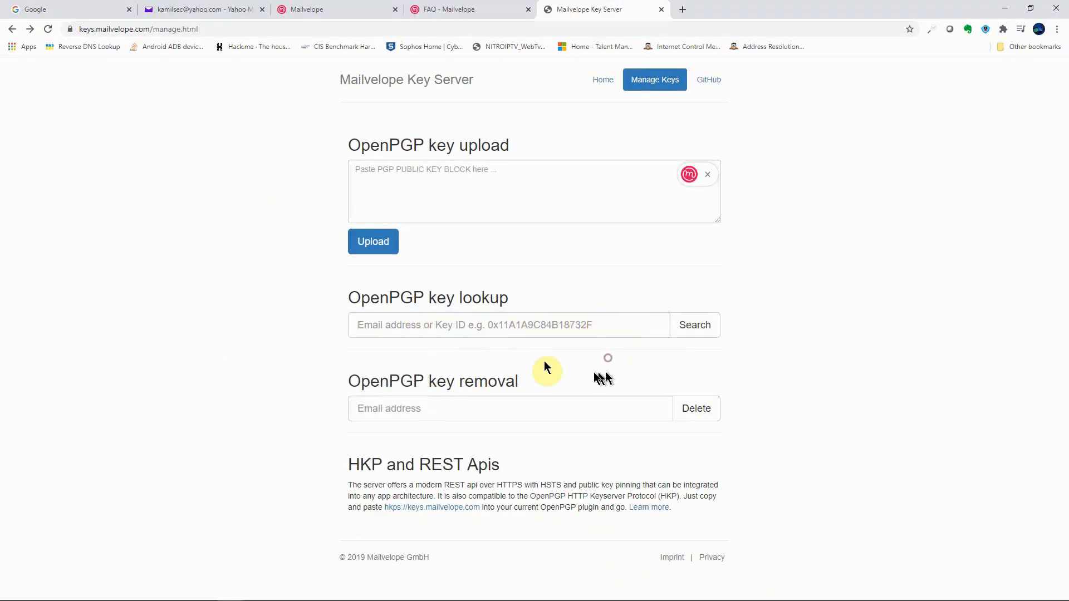
click(363, 325)
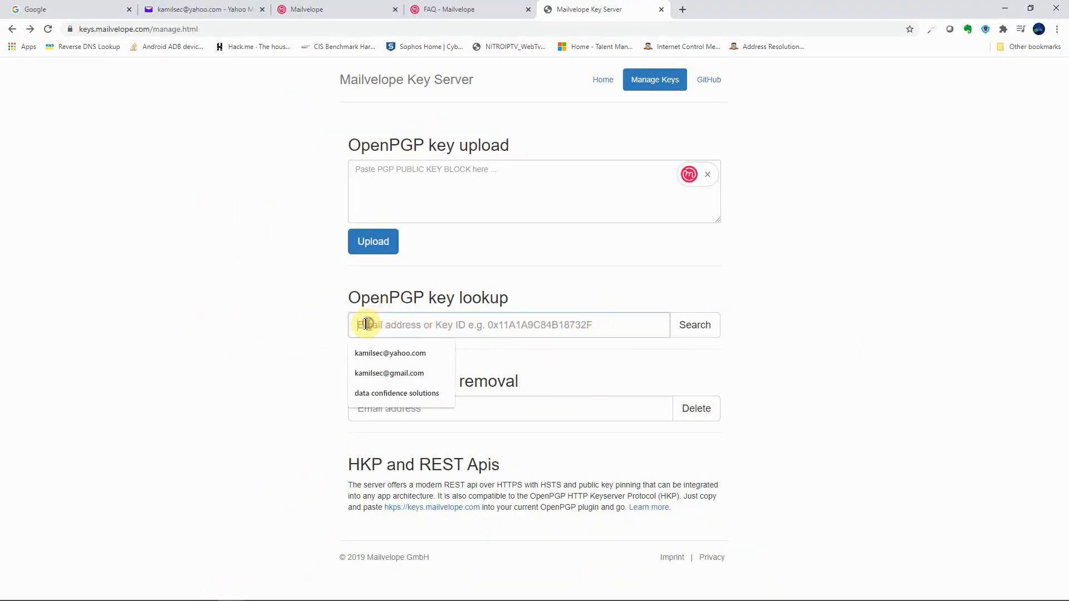
click(388, 354)
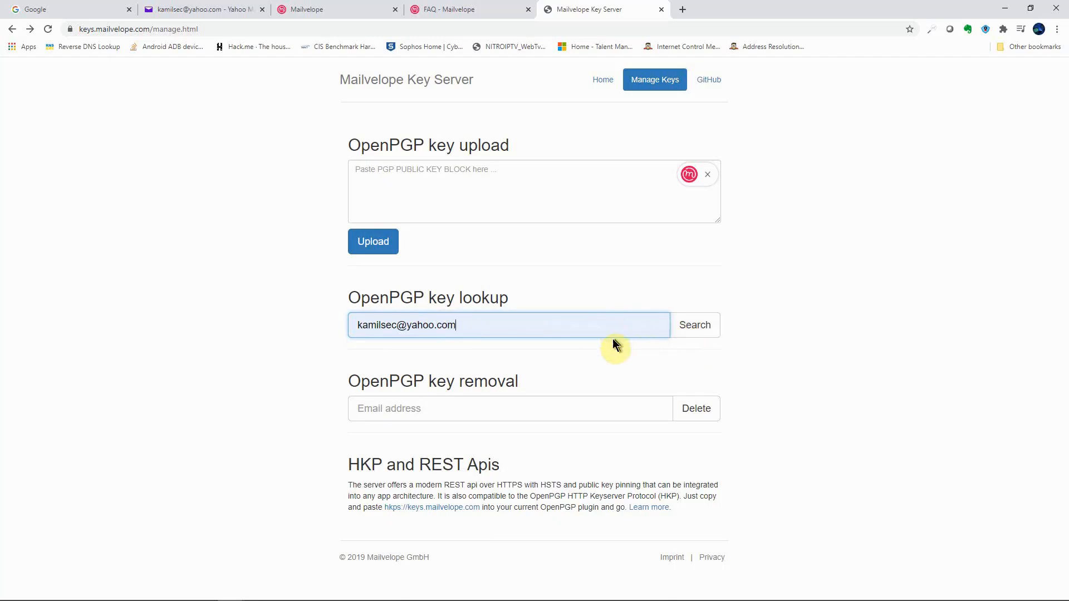
click(694, 329)
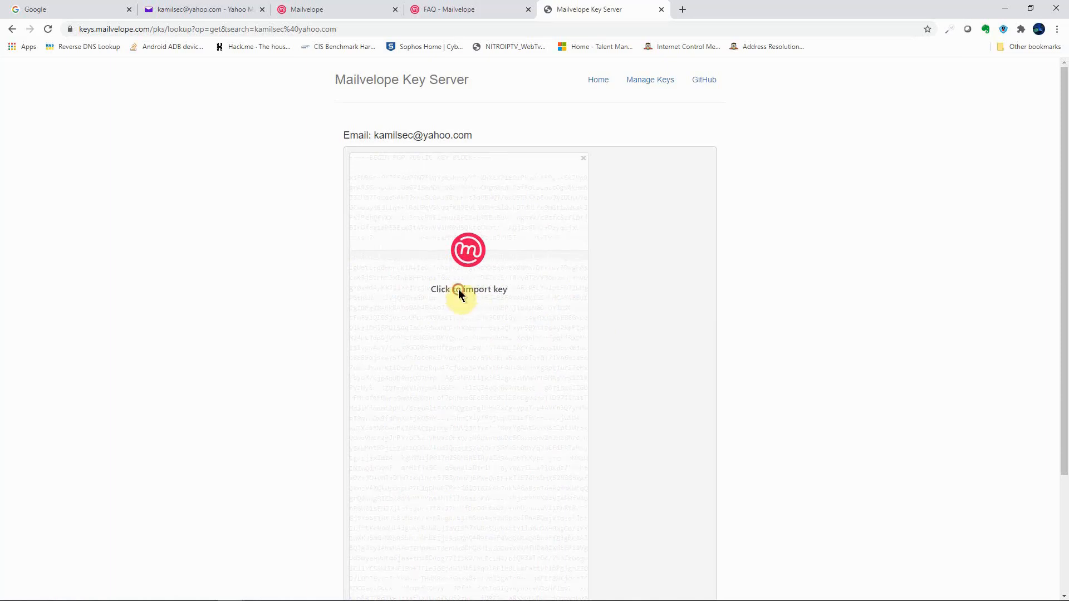
click(459, 289)
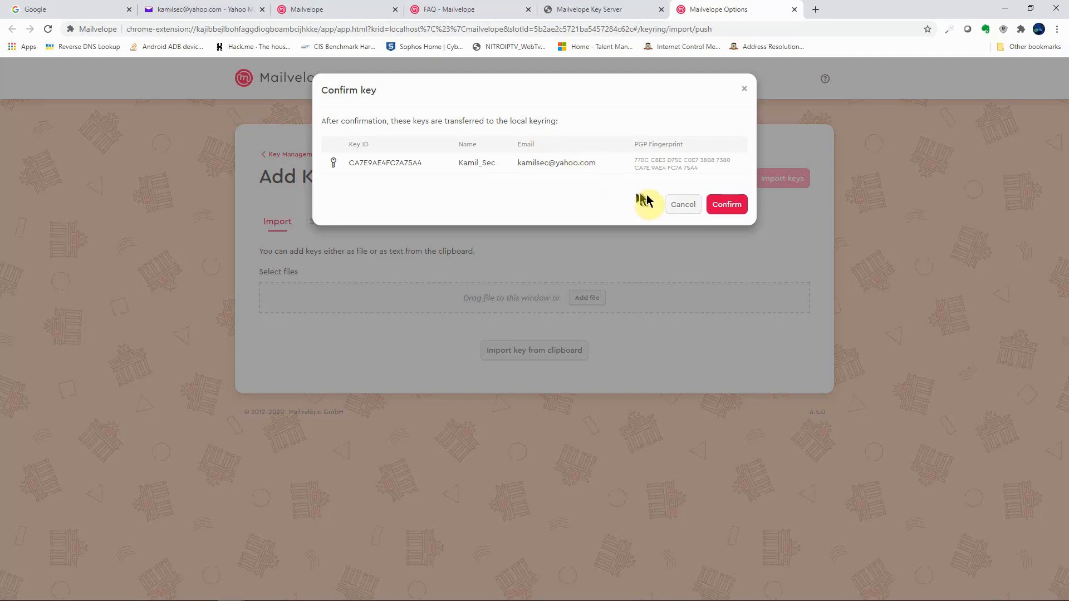
Step: Confirm adding the Yahoo public key to the local Mailvelope keyring
click(736, 206)
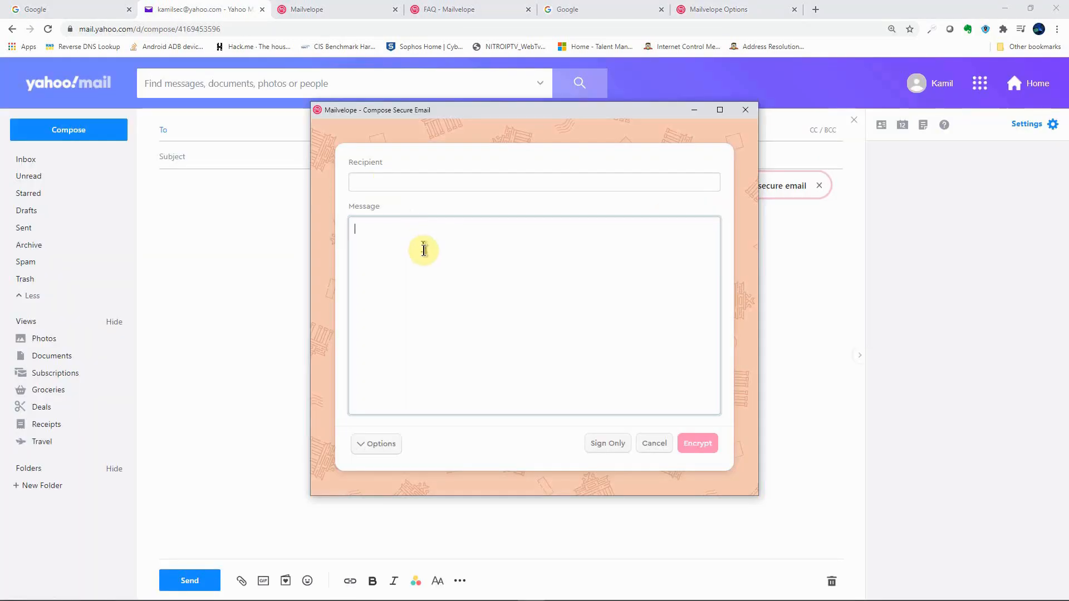
Step: Read the Open Source part of the homepage's Why Mailvelope section, then bring up the FAQ page
click(330, 12)
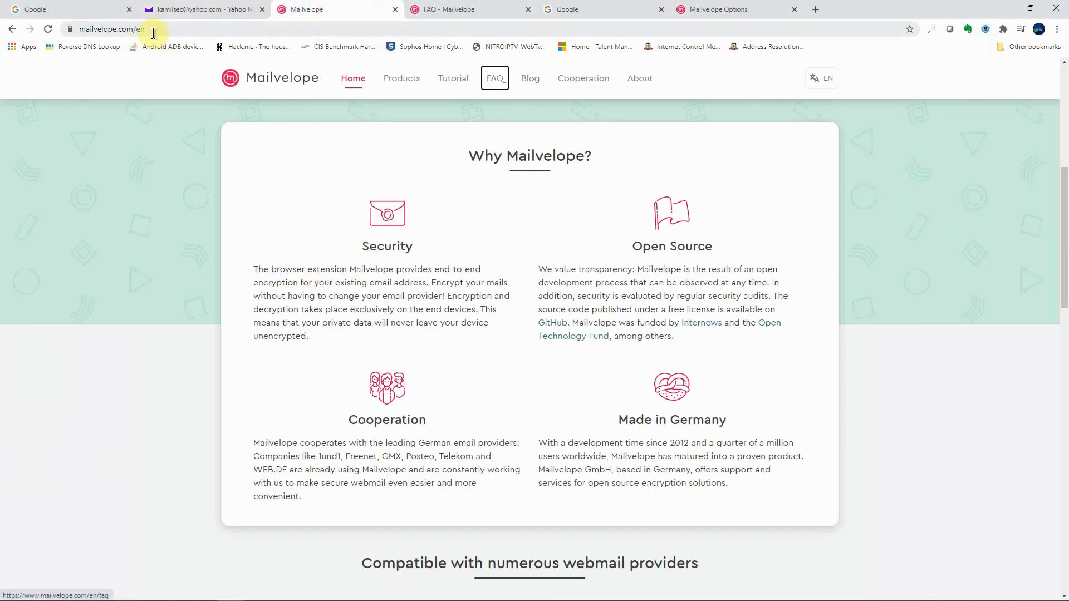
click(89, 29)
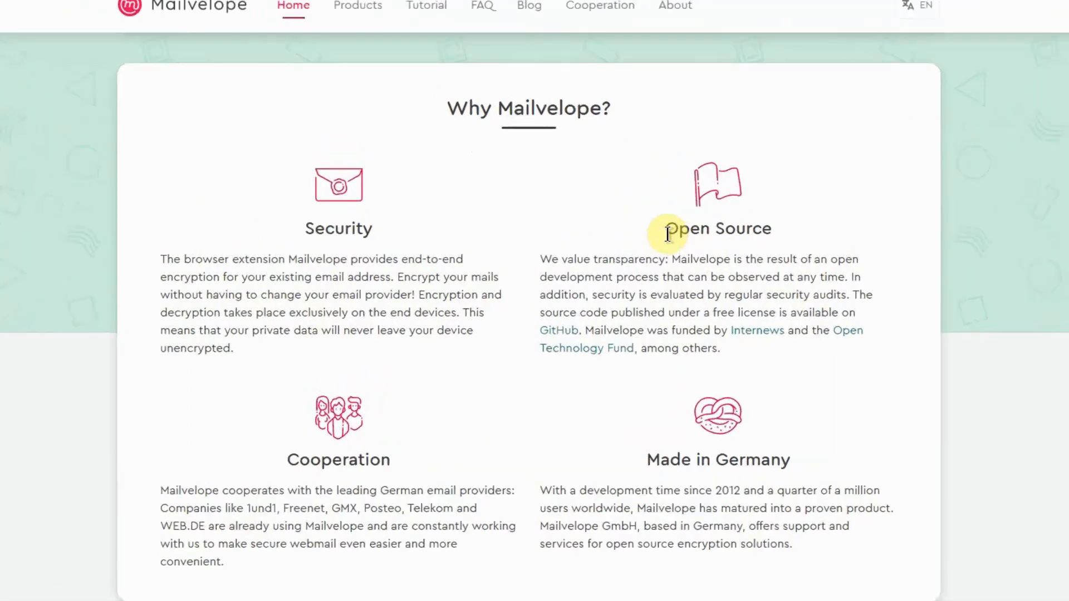
drag(665, 227, 774, 232)
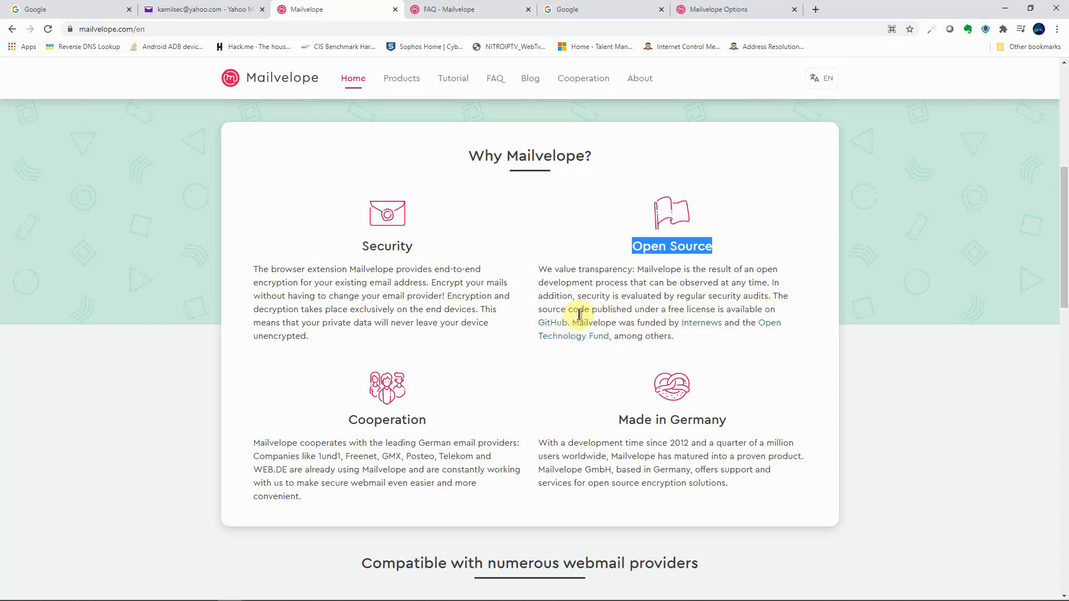
drag(539, 267, 573, 317)
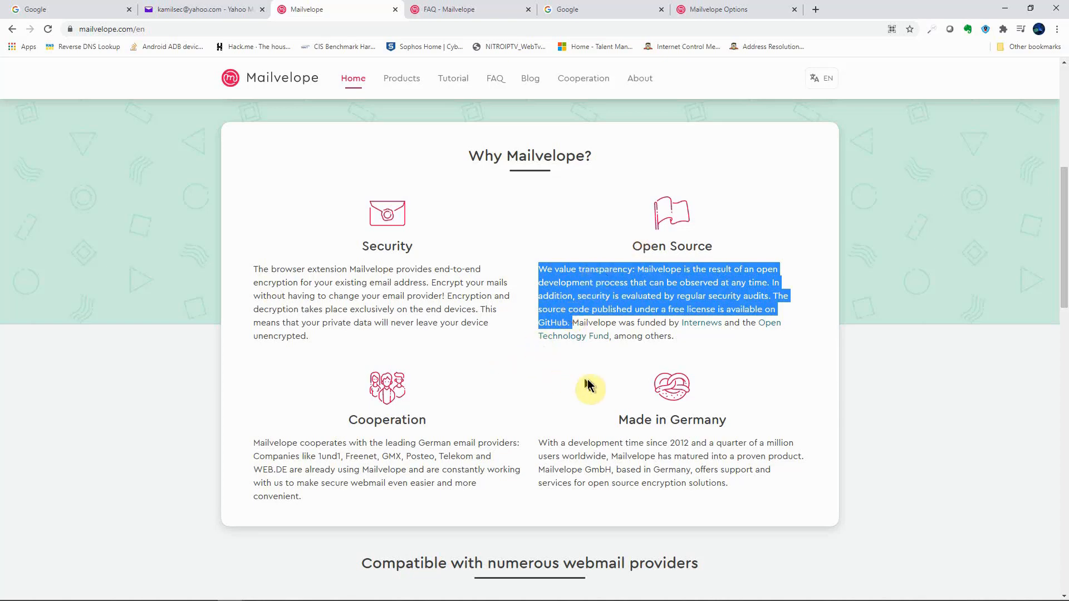
scroll(572, 374, down, 7)
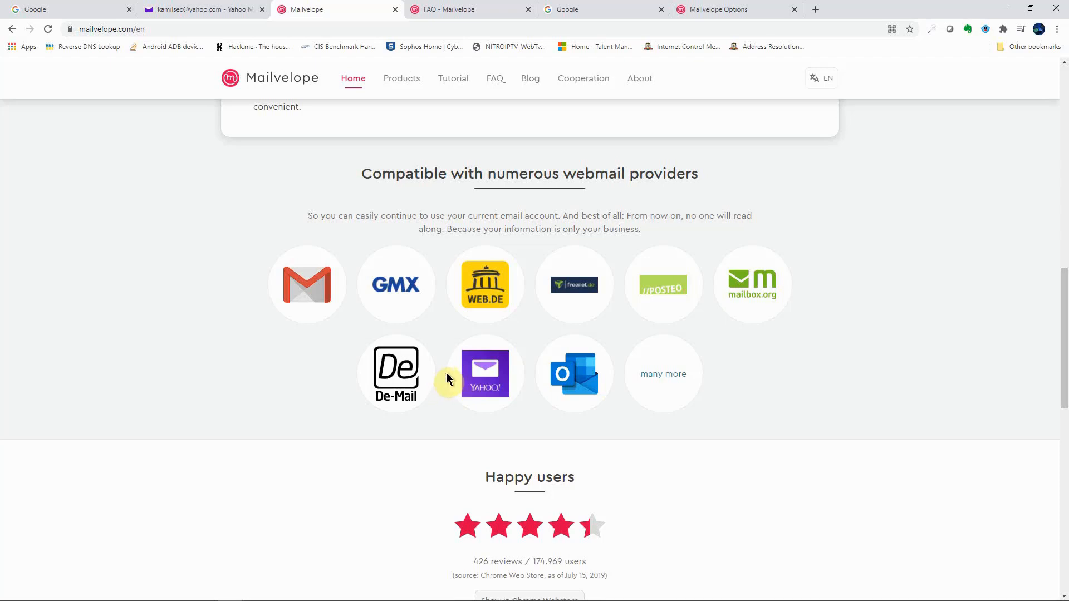
scroll(432, 385, down, 8)
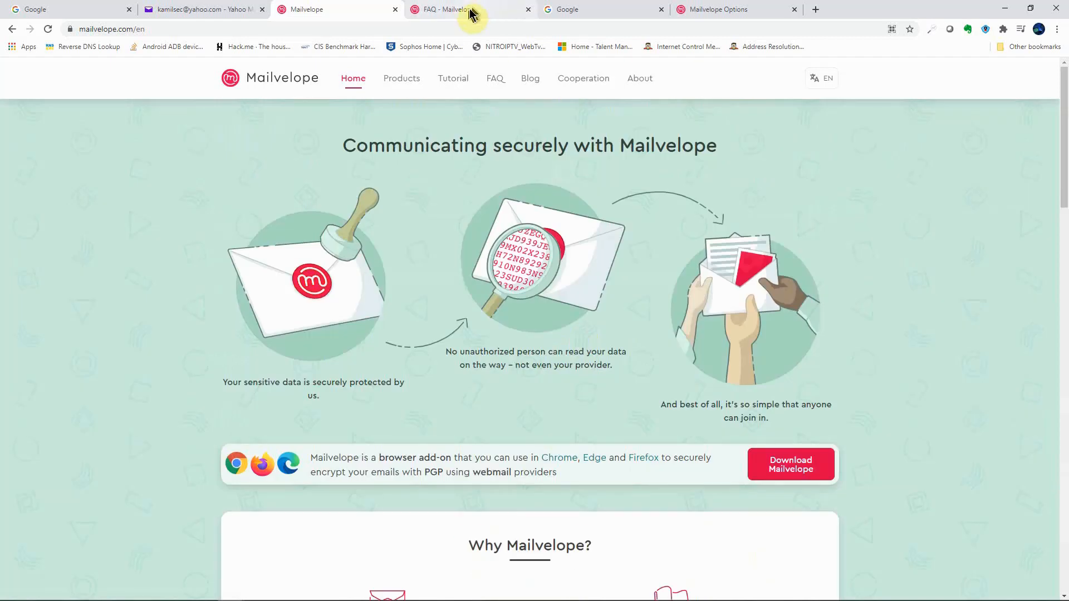
click(466, 15)
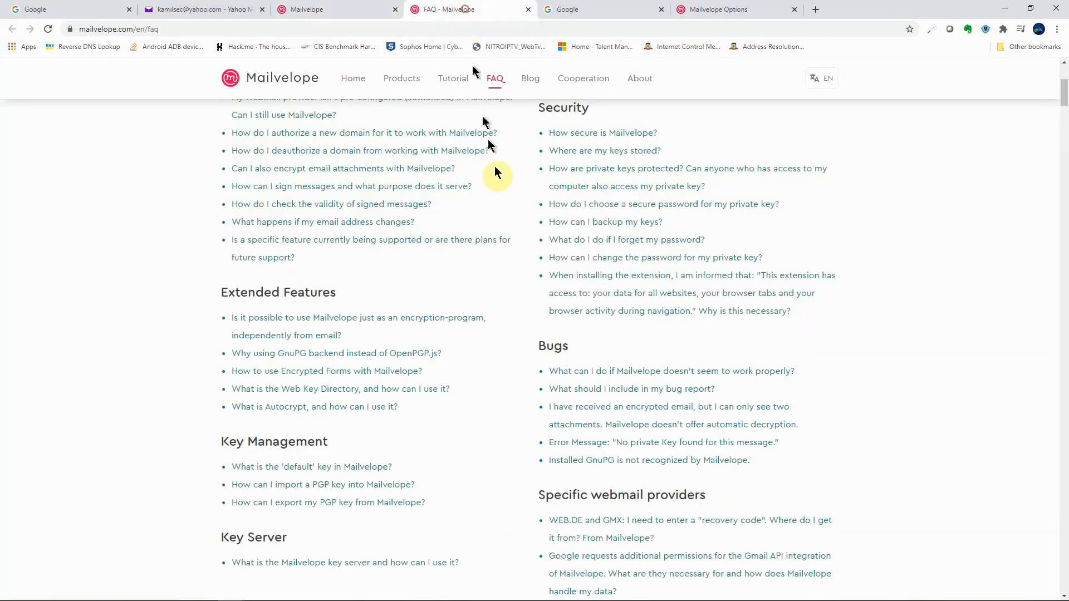